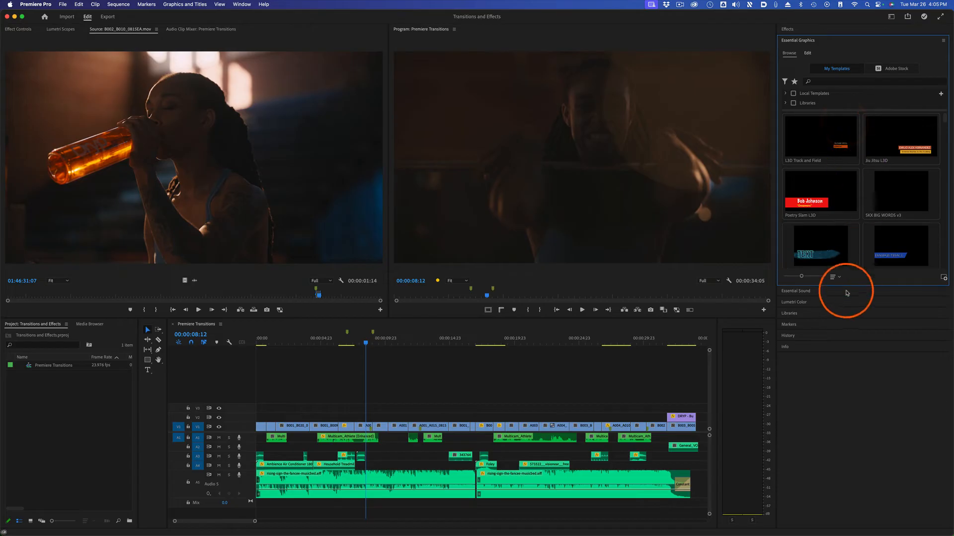
Step: Look through the stacked Libraries, History, Essential Sound, Essential Graphics and Effects panels, then examine the panel group settings
click(837, 294)
click(827, 215)
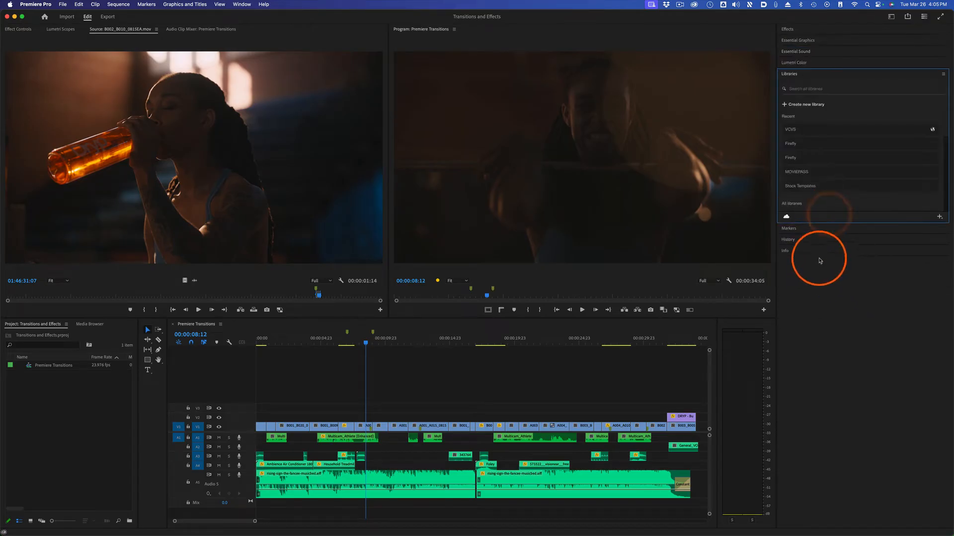
click(822, 240)
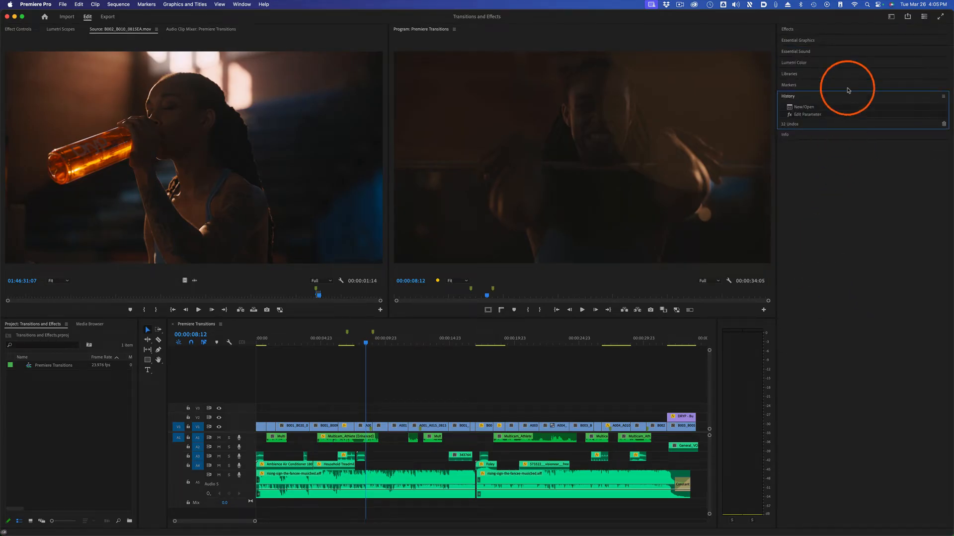
click(845, 52)
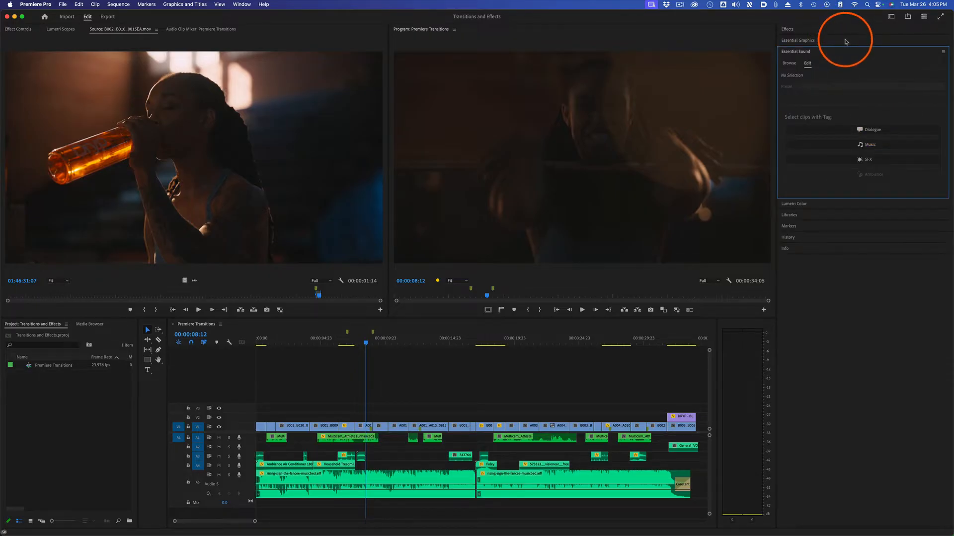
click(846, 42)
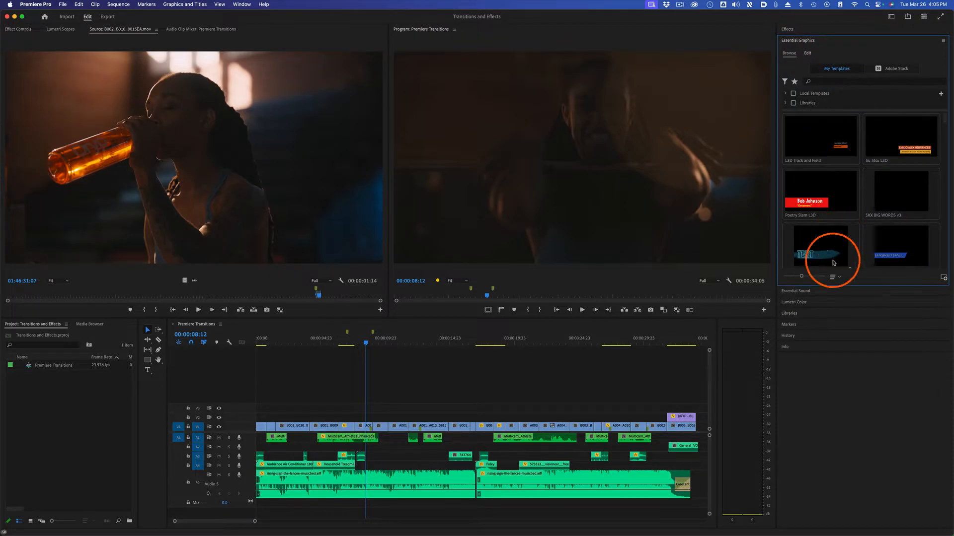
click(828, 30)
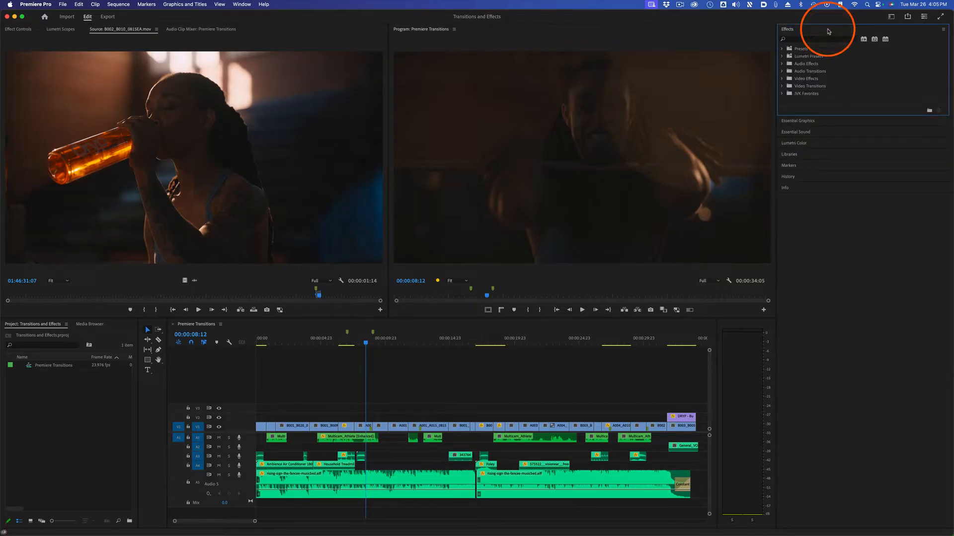
click(943, 30)
mouse_move(921, 63)
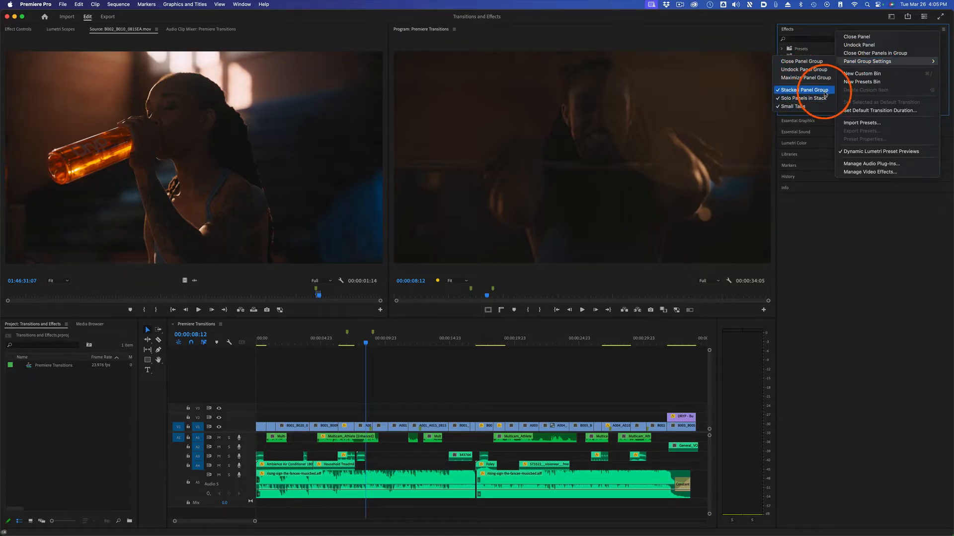
click(851, 244)
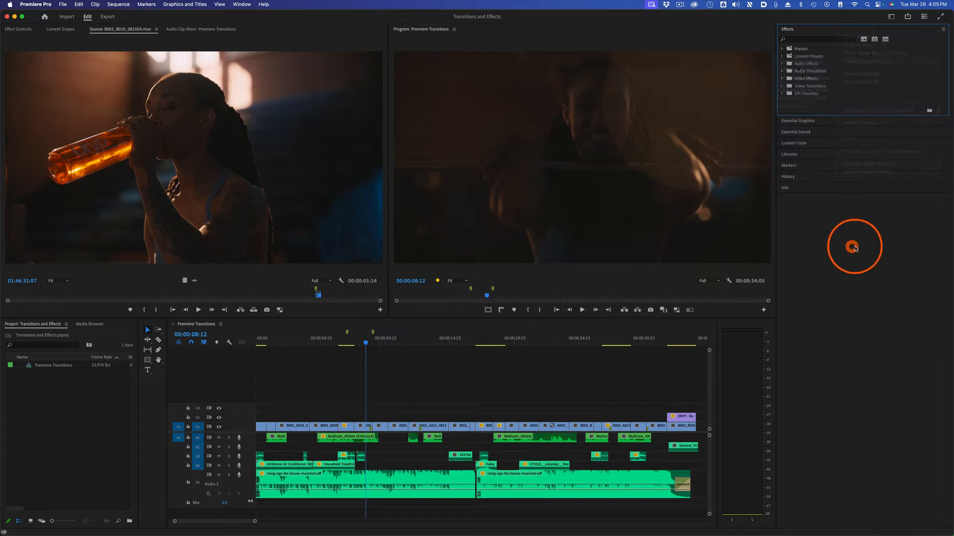
Step: Switch the window layout to the Editing workspace
click(240, 5)
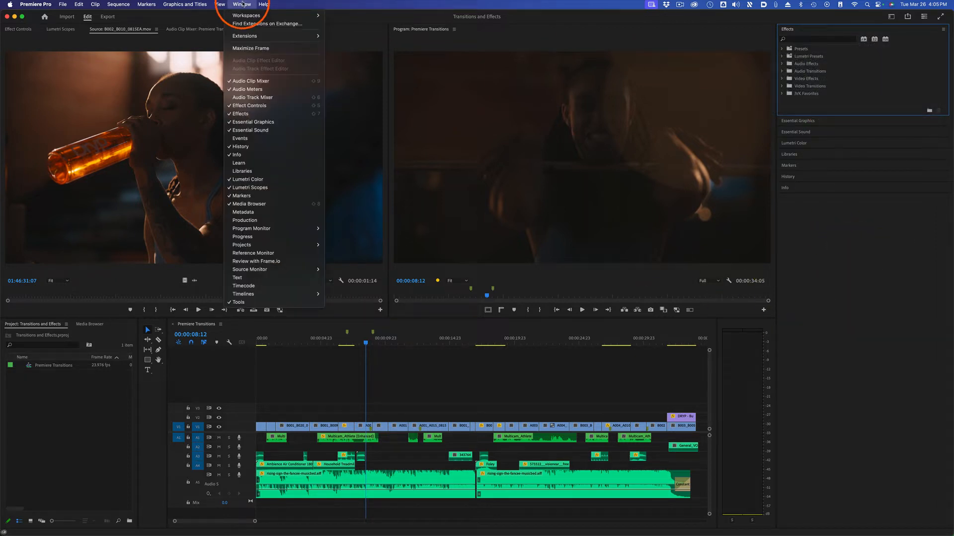
mouse_move(255, 15)
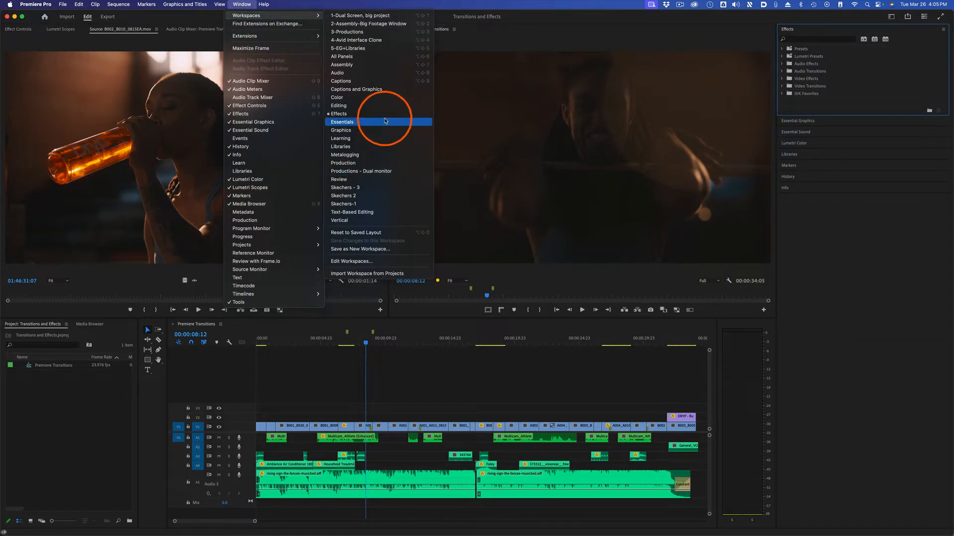
click(367, 105)
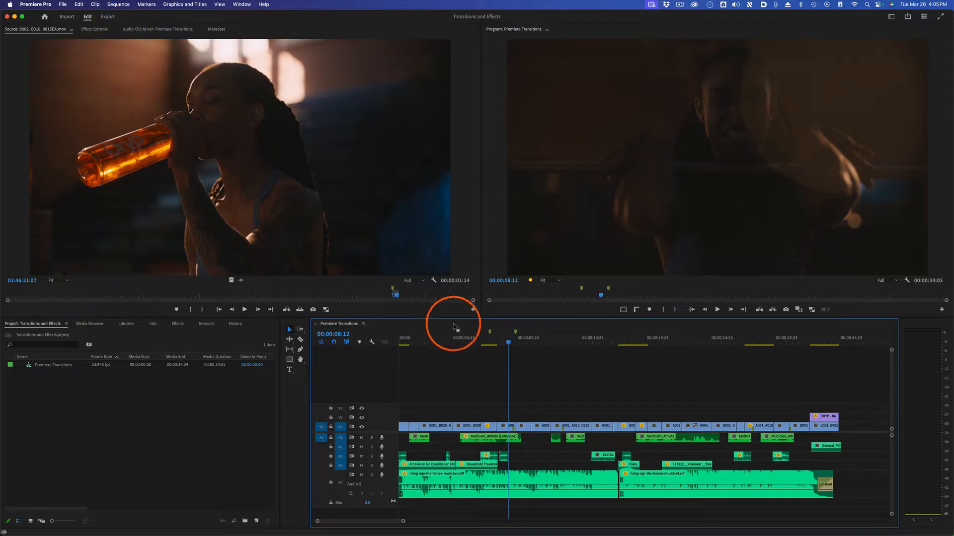
Step: Show Effect Controls in place of the source clip and narrow its frame to give the Program monitor more width
click(94, 29)
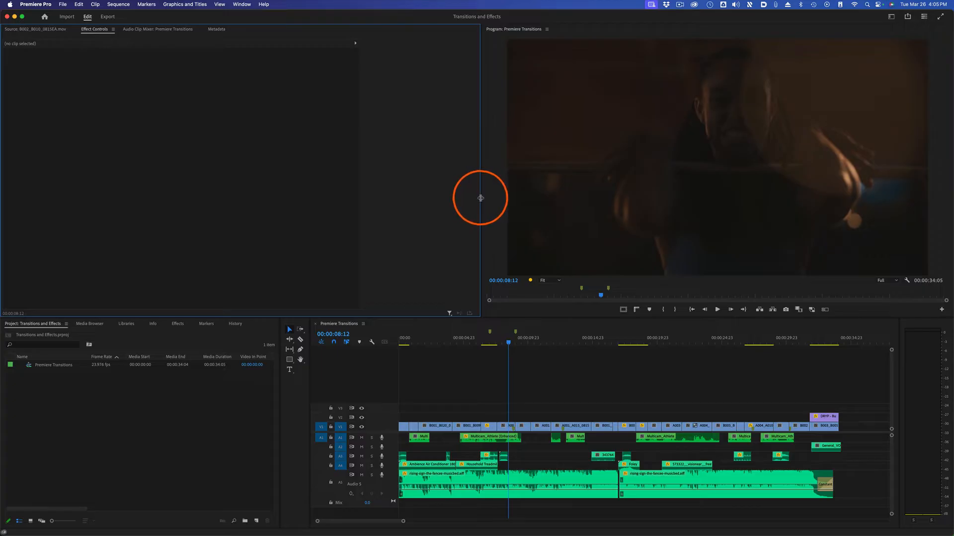
drag(481, 198, 328, 206)
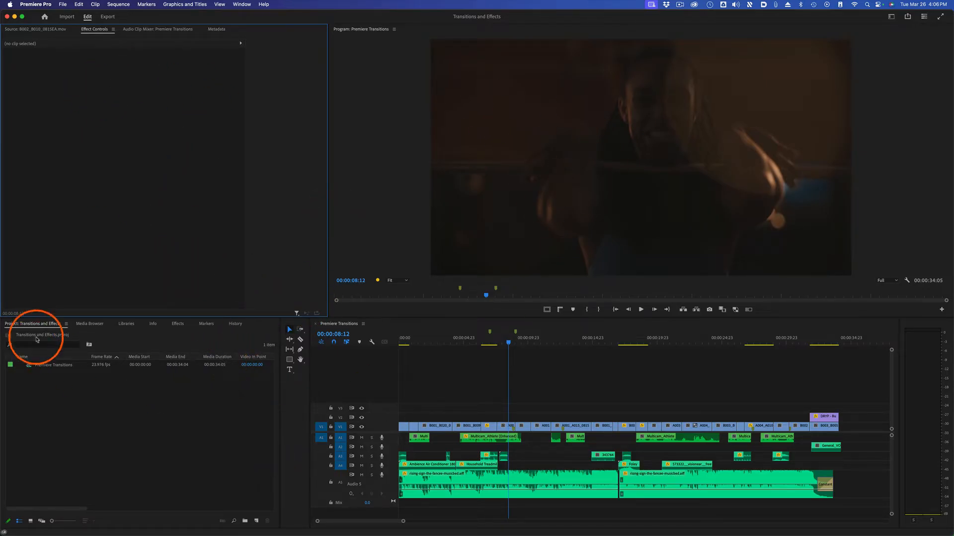
Step: Bring up the Effects list in the project's panel group and check the list of available panels
click(52, 324)
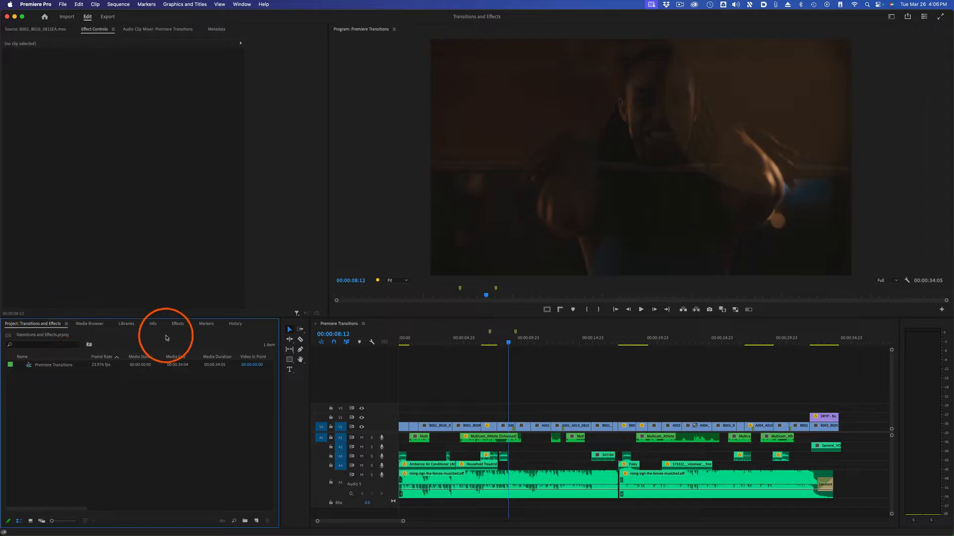
click(178, 324)
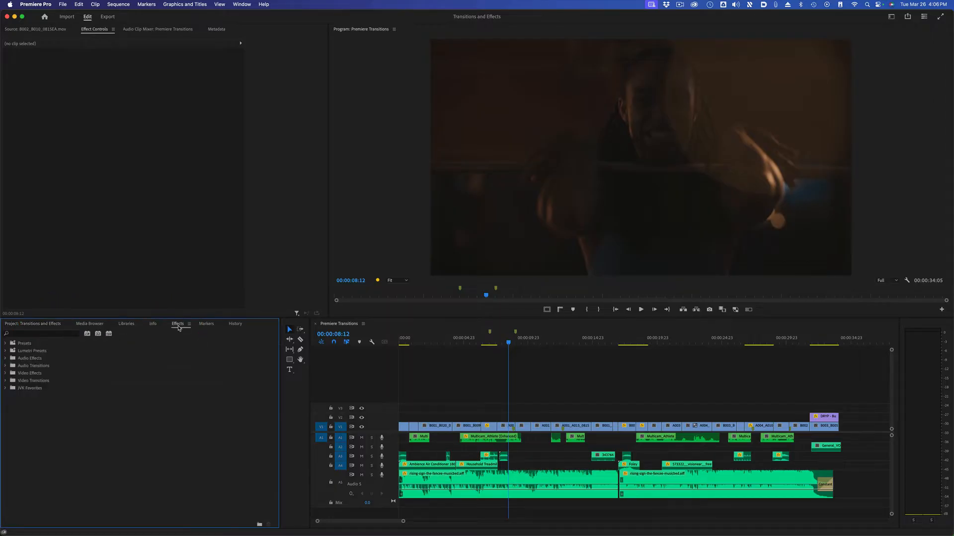
click(251, 4)
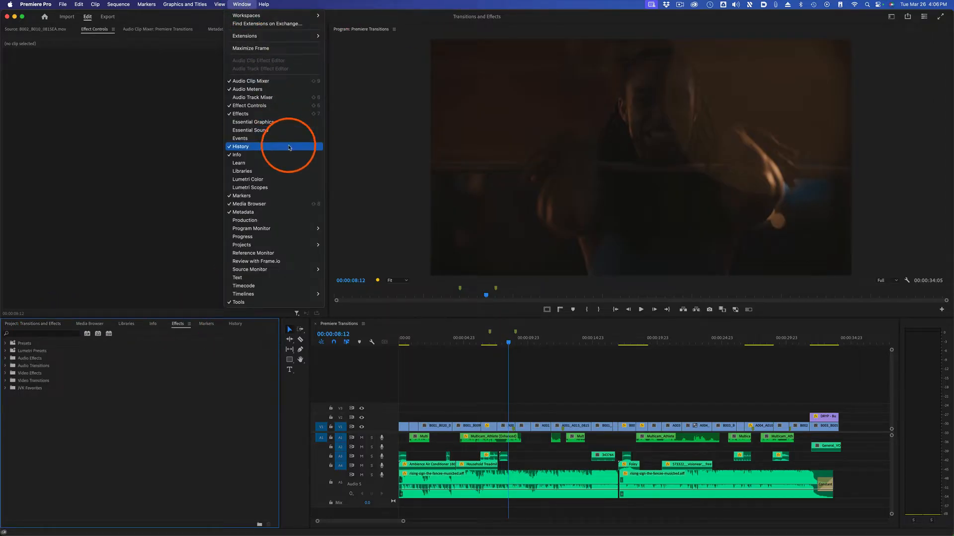
click(163, 434)
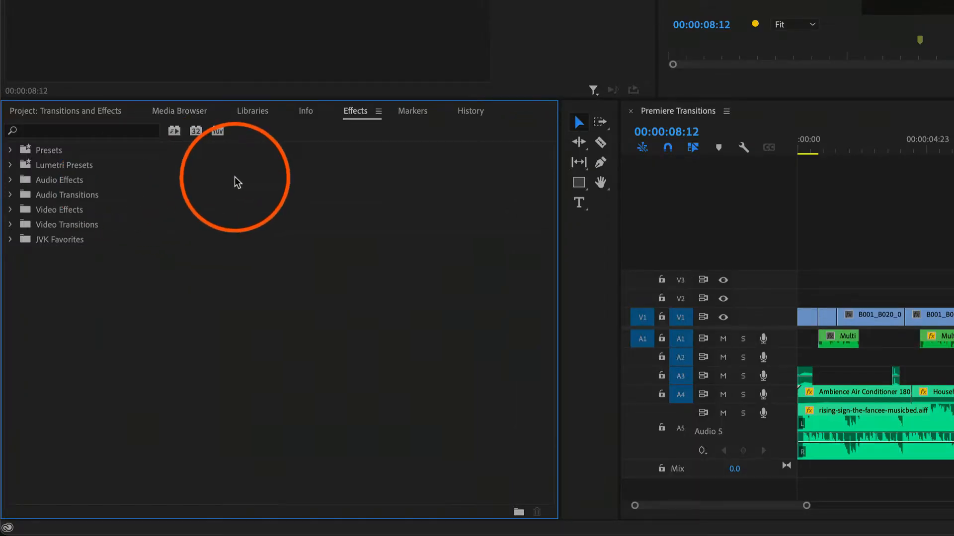
Step: Examine the contents of the Audio Effects and JVK Favorites effect bins, collapsing each again
double_click(22, 184)
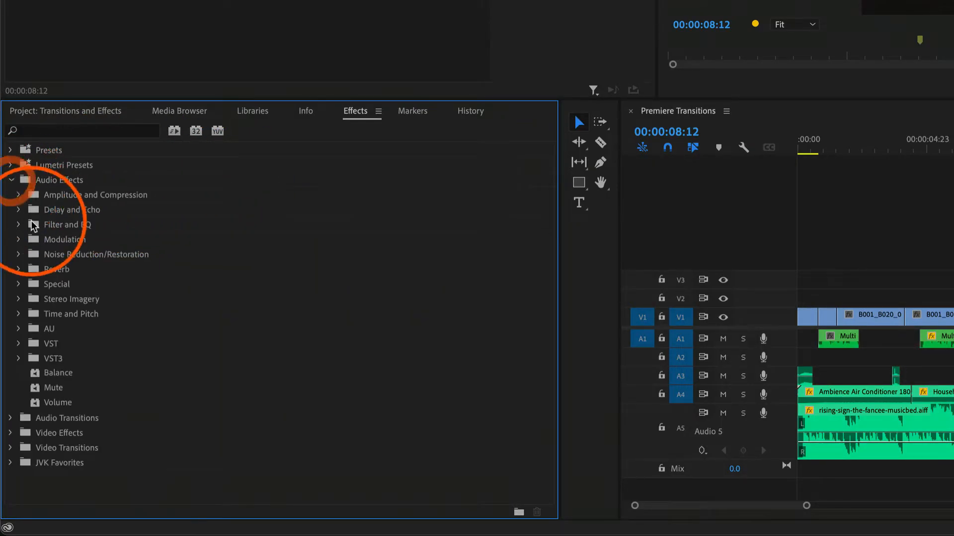
double_click(25, 181)
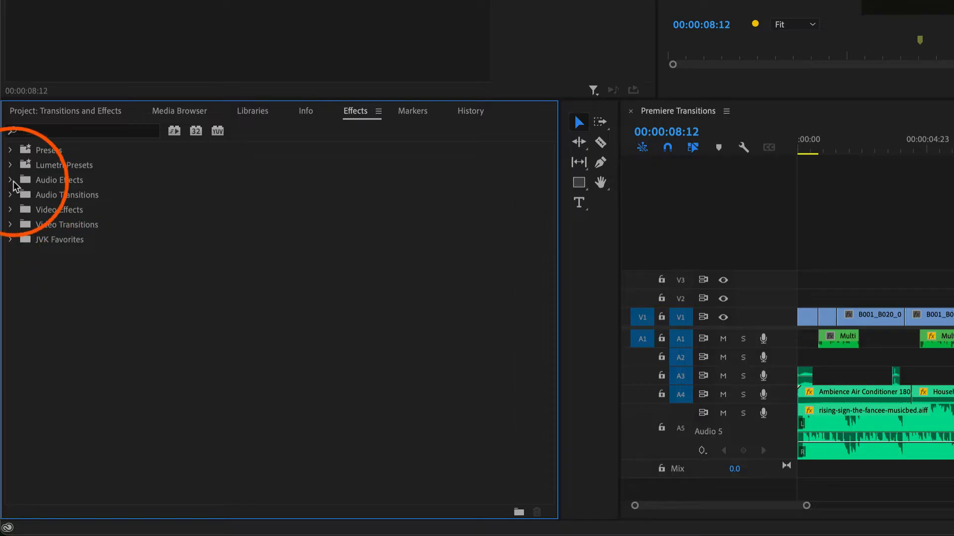
click(10, 240)
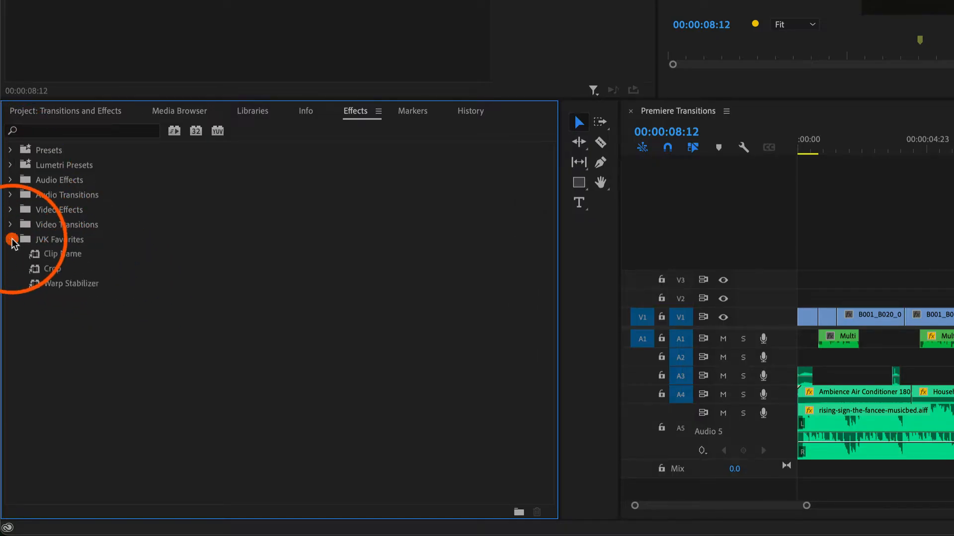
click(10, 240)
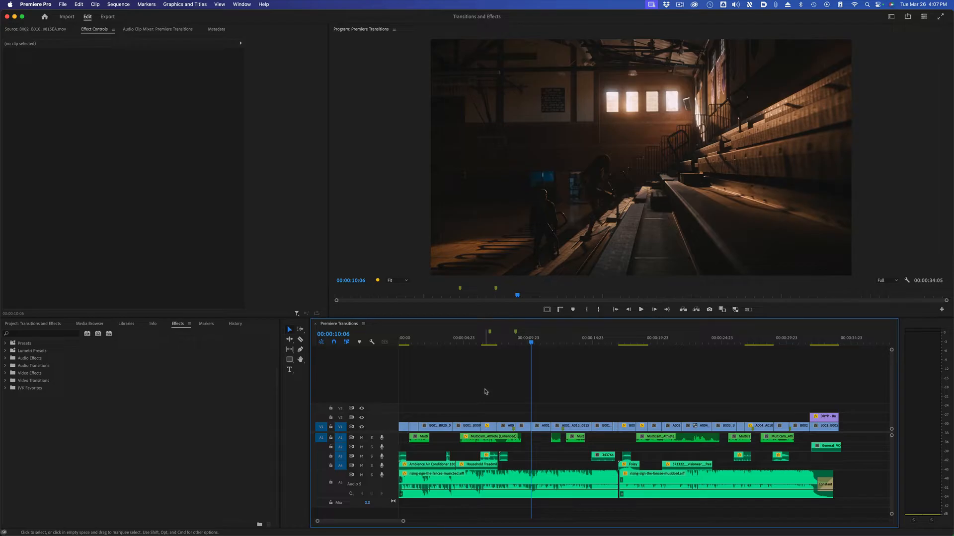
Step: Apply the Film Dissolve video transition to the V1 cut between clips A001_A011_08153V.mov and A001_A006_081593.mov
click(508, 344)
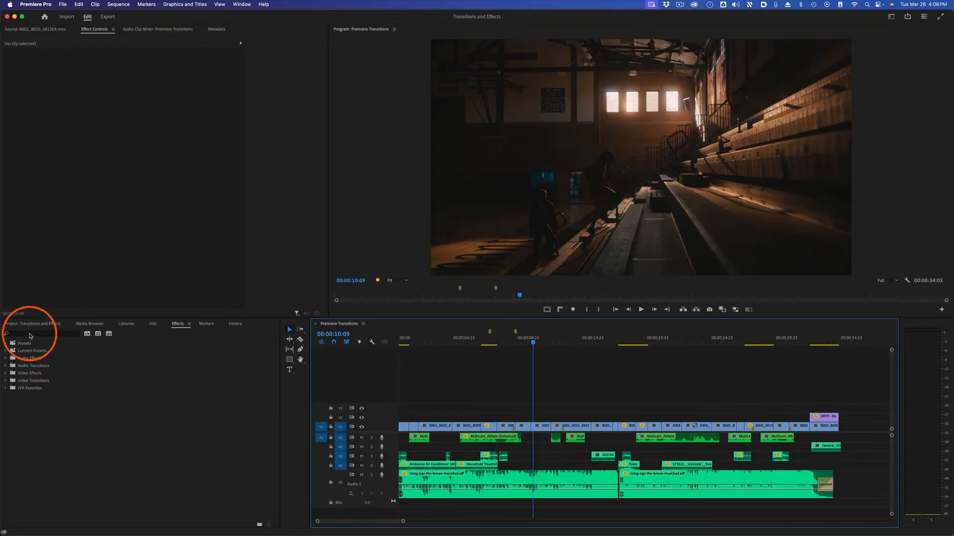
click(5, 381)
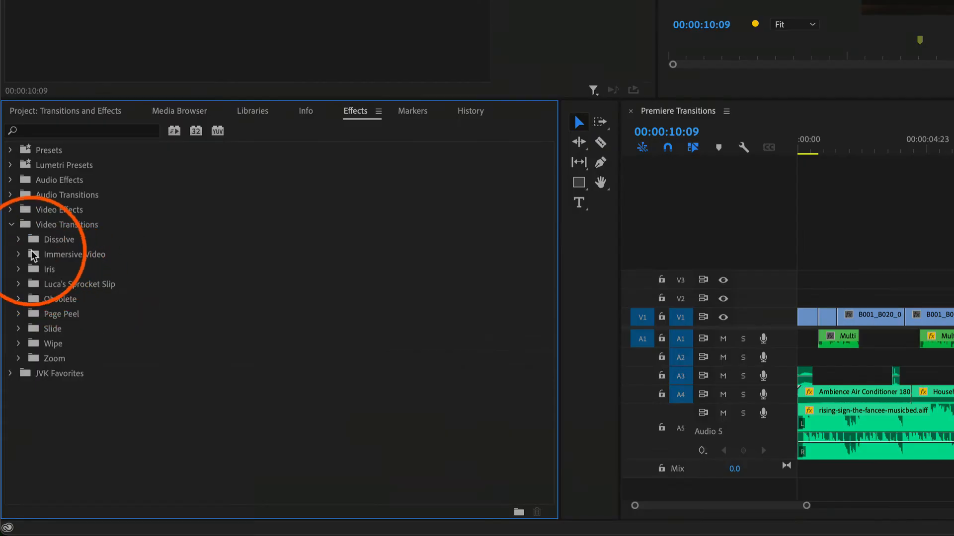
click(18, 239)
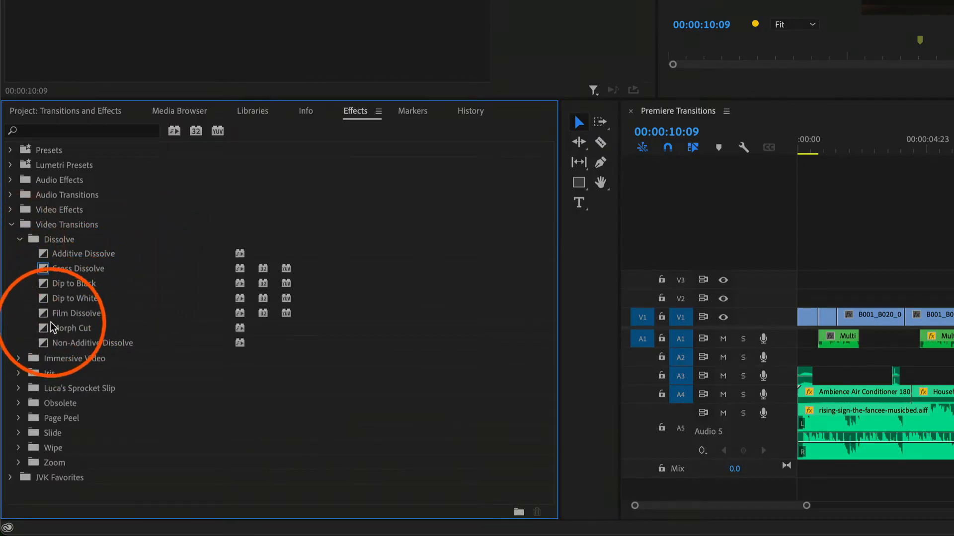
click(44, 317)
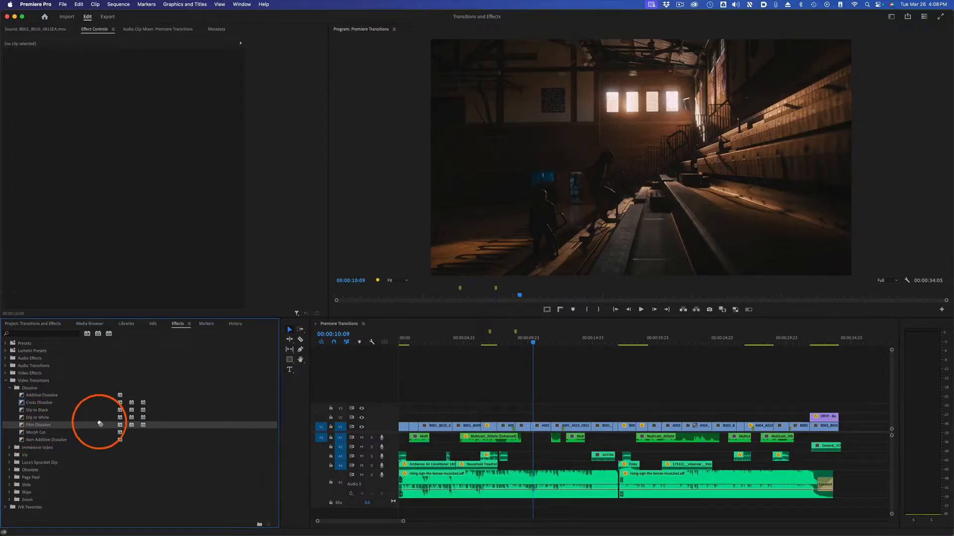
drag(100, 424, 413, 423)
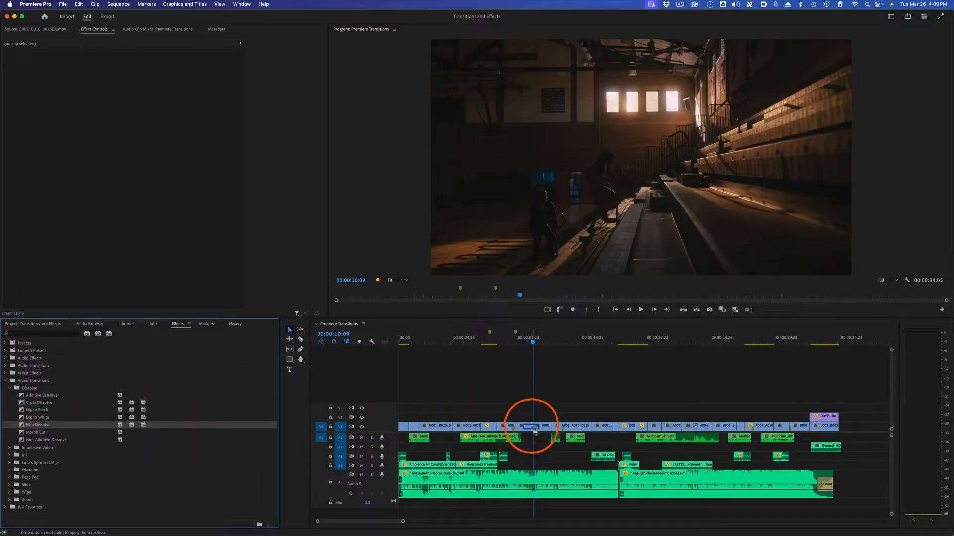
drag(535, 432, 516, 429)
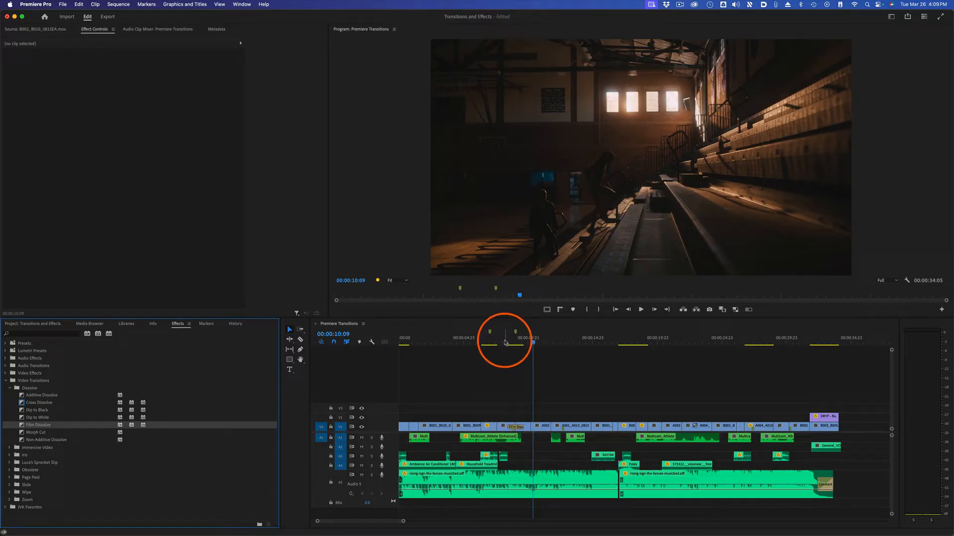
Step: Play the sequence across the new Film Dissolve and stop after the transition
click(505, 342)
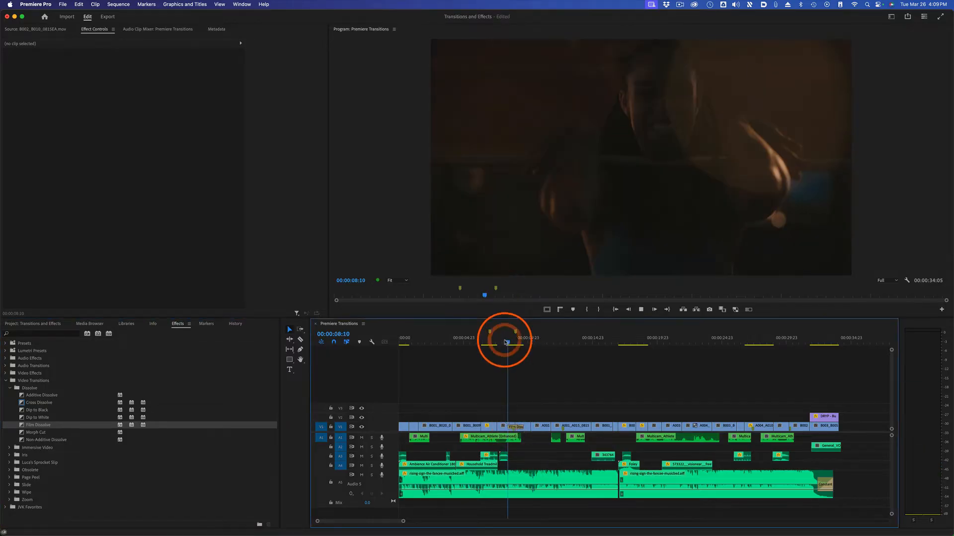
key(space)
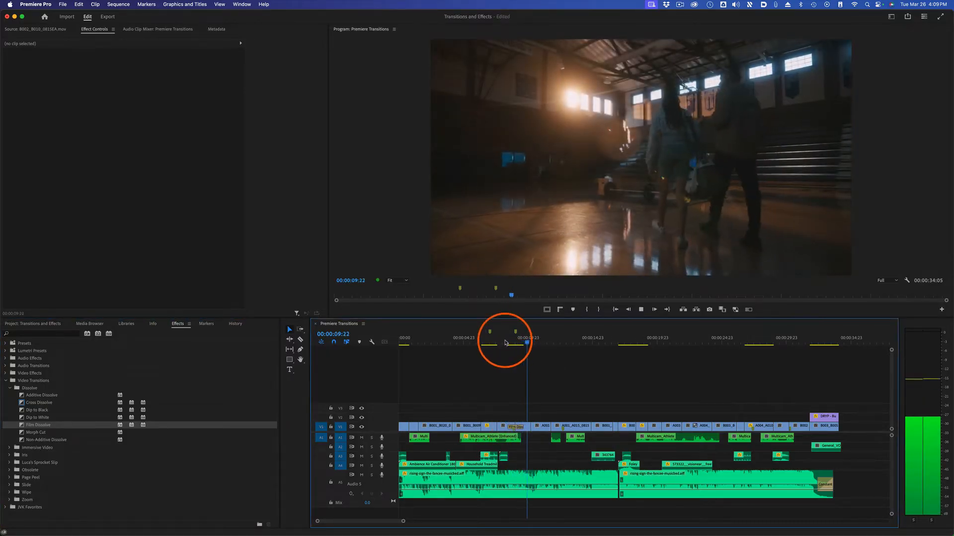
key(space)
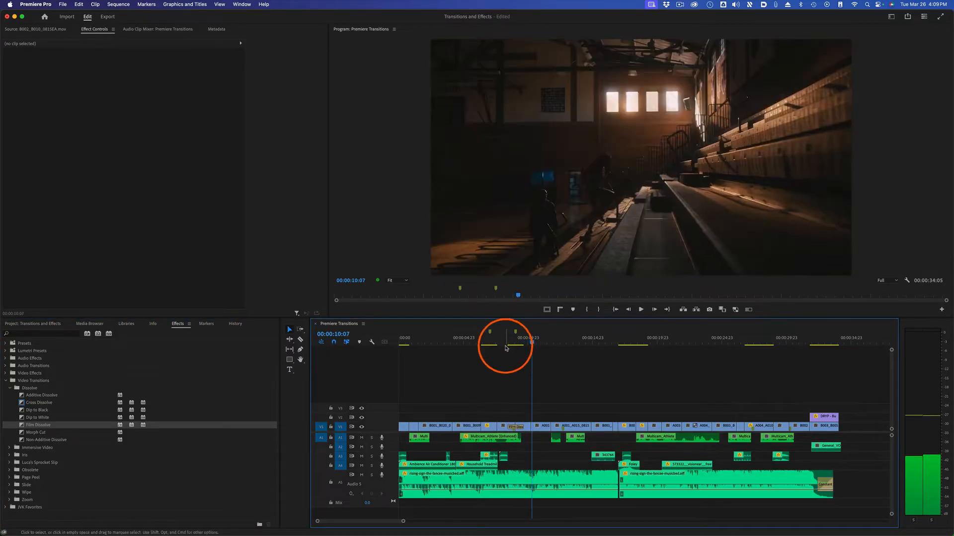
Step: Expand video track V1 to show clip thumbnails and replay the sequence around the Film Dissolve
double_click(381, 429)
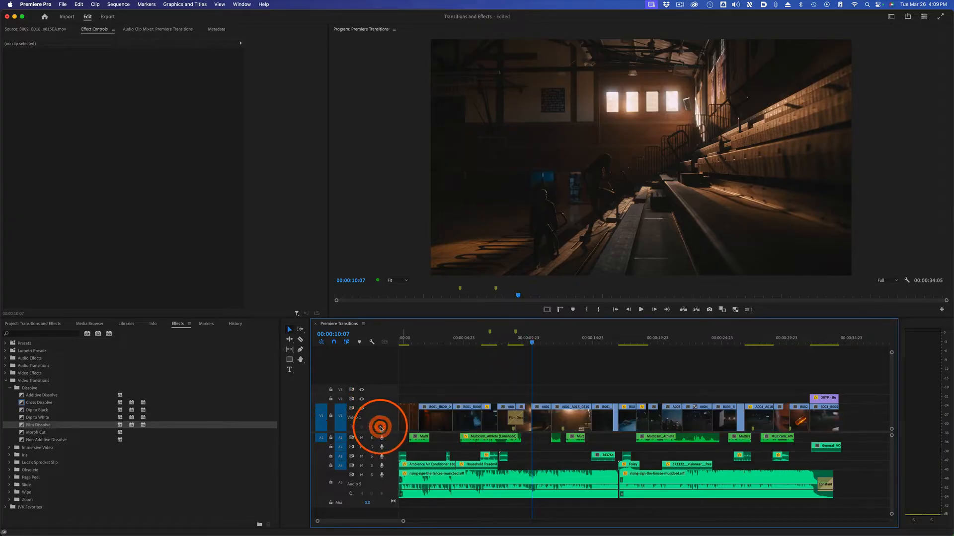
click(508, 343)
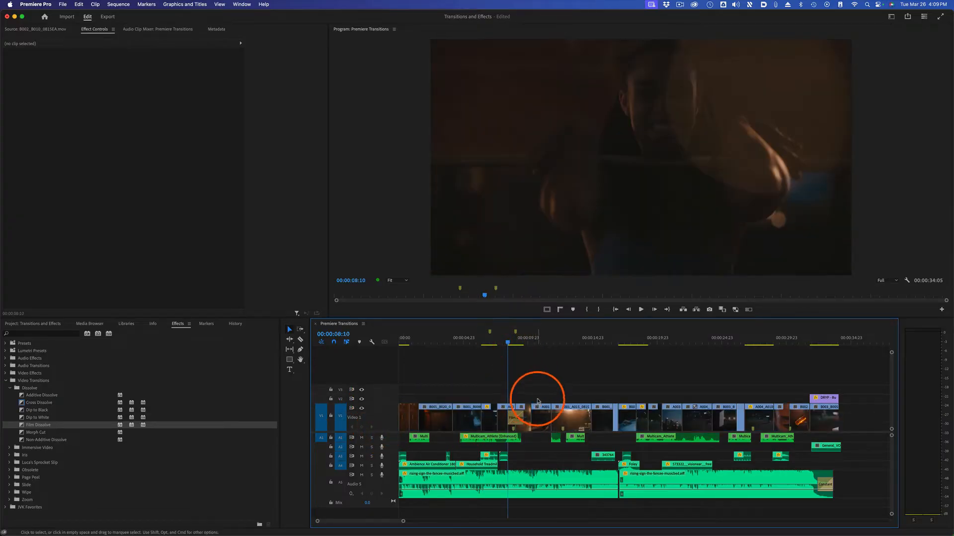
scroll(542, 398, up, 4)
click(480, 339)
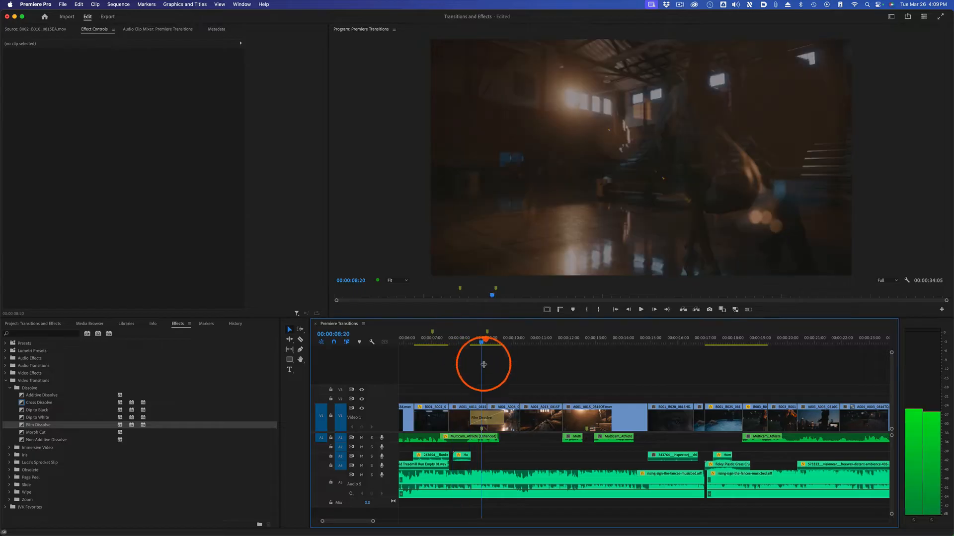
Step: Open the Film Dissolve's settings and compare its preview with Show Actual Sources turned off and back on
click(488, 417)
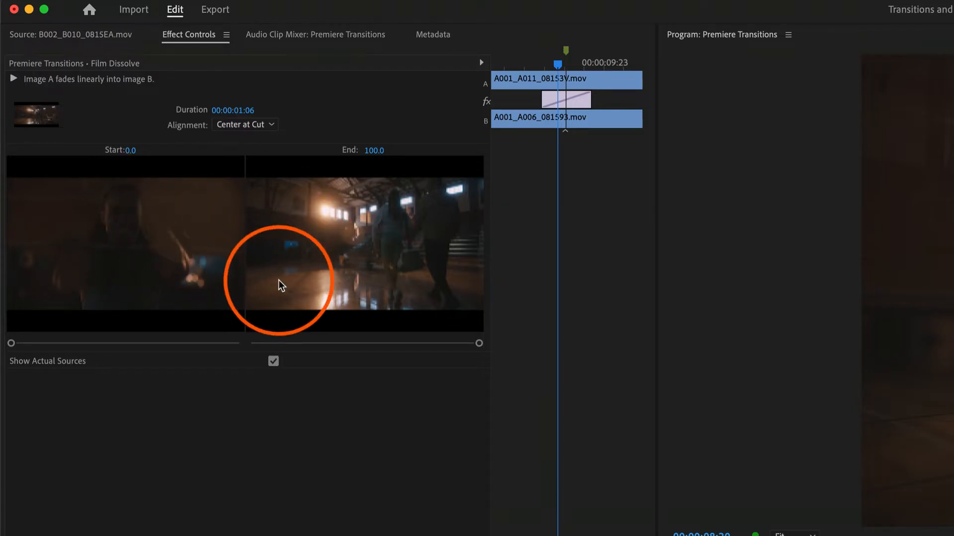
click(273, 361)
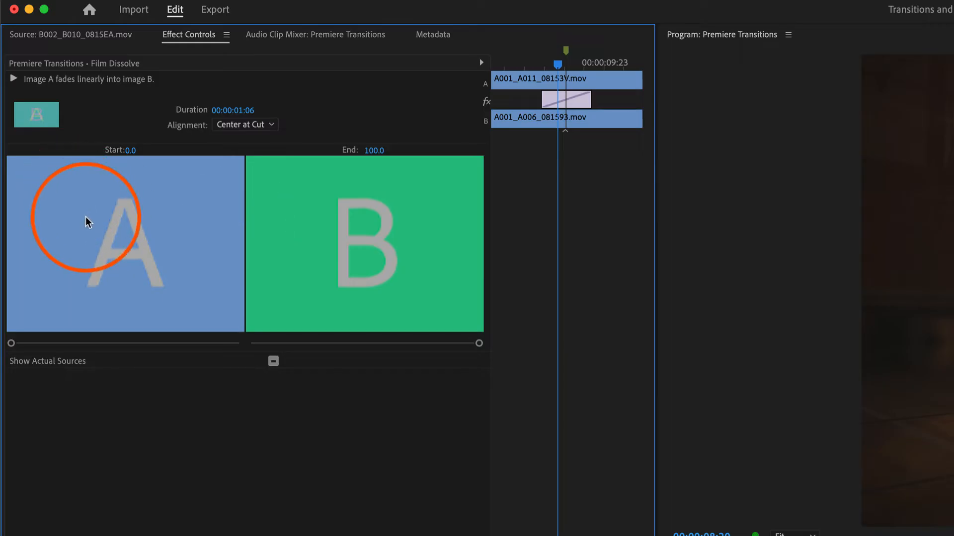
click(274, 361)
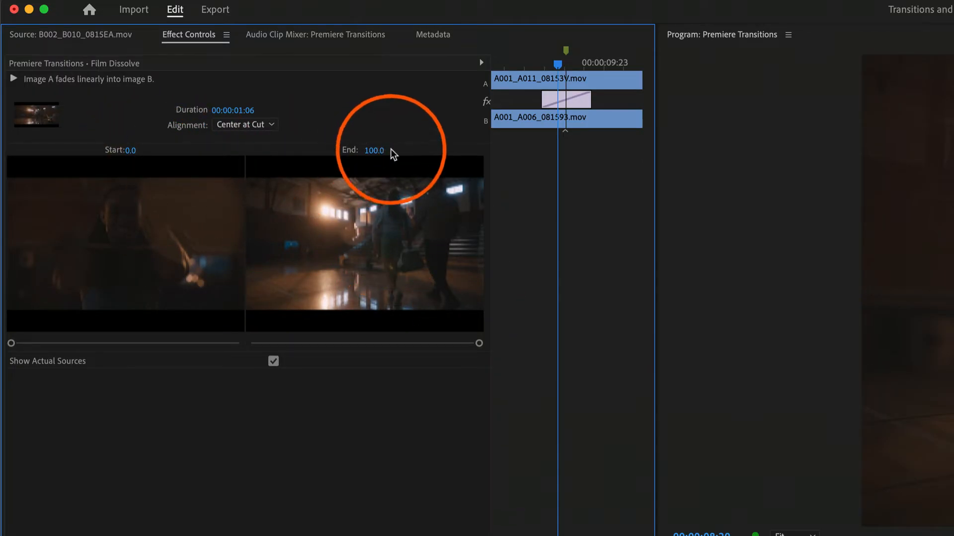
Step: Set the Film Dissolve's start value to 50 and play the sequence across the transition
click(130, 150)
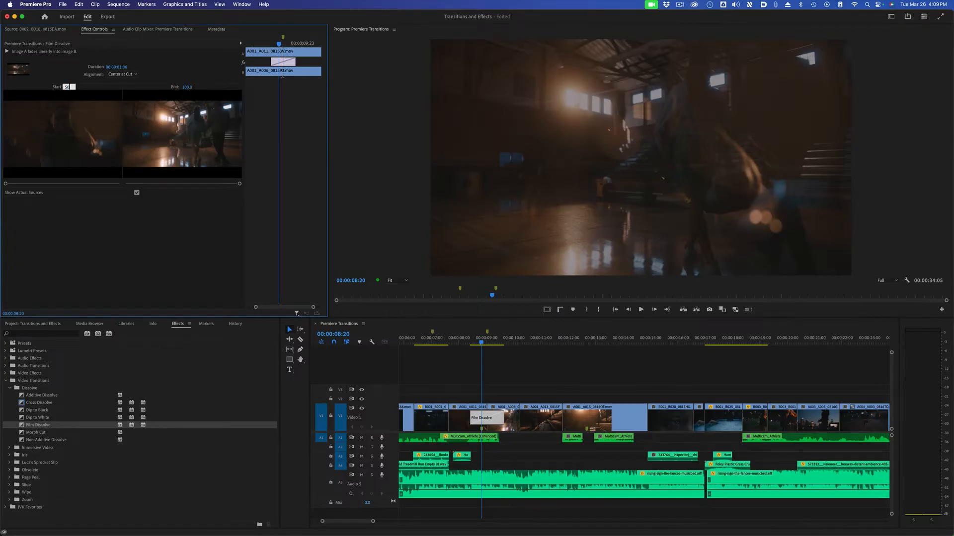
key(Tab)
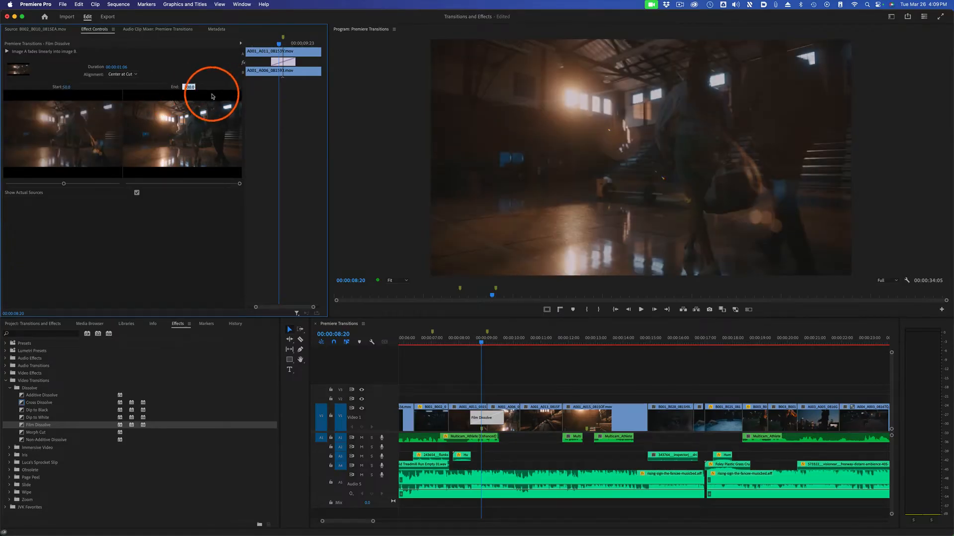
key(space)
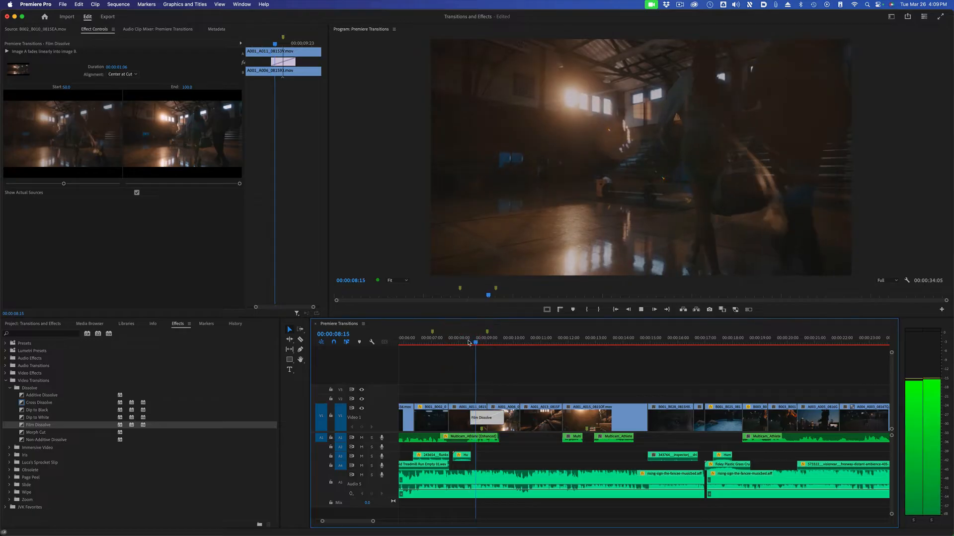
click(460, 343)
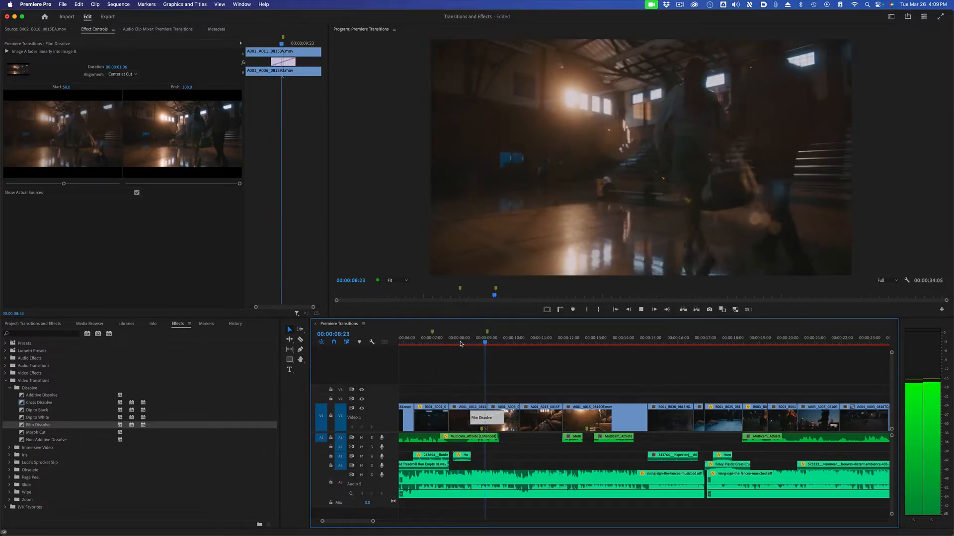
drag(484, 342, 490, 343)
Step: Reset the Film Dissolve's start value to 0
drag(110, 99, 75, 89)
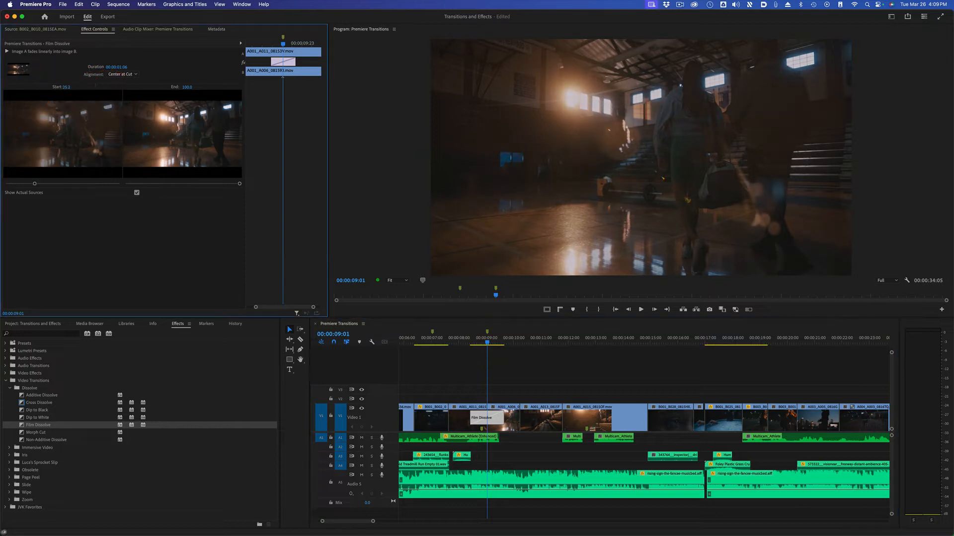
text(0)
key(Return)
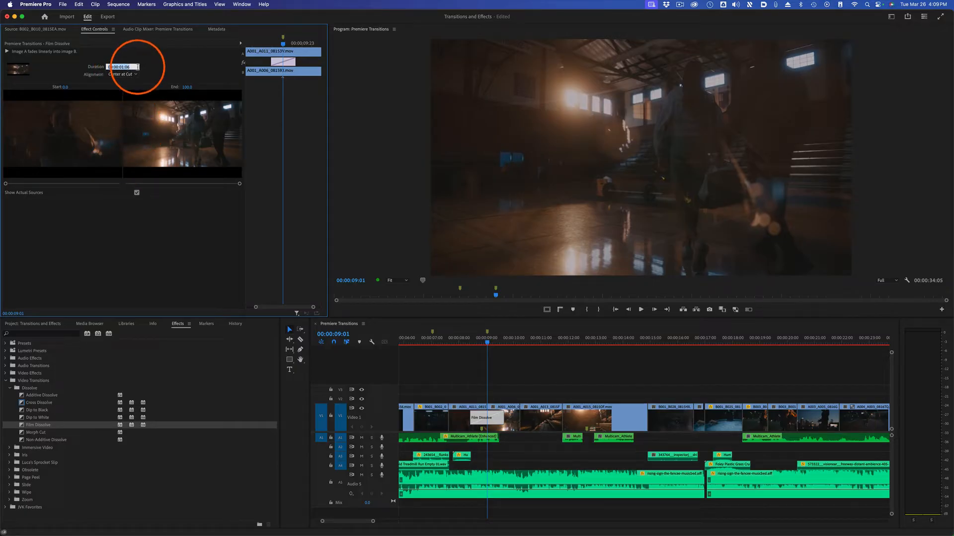
Step: Set the Film Dissolve's duration to 12 frames and play the sequence across the transition
text(1)
text(2)
key(Return)
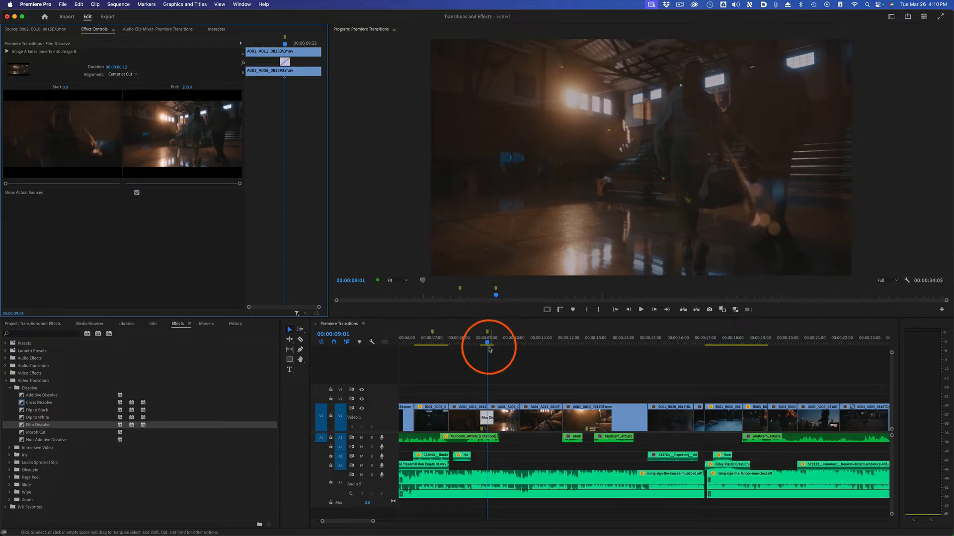
click(473, 340)
key(space)
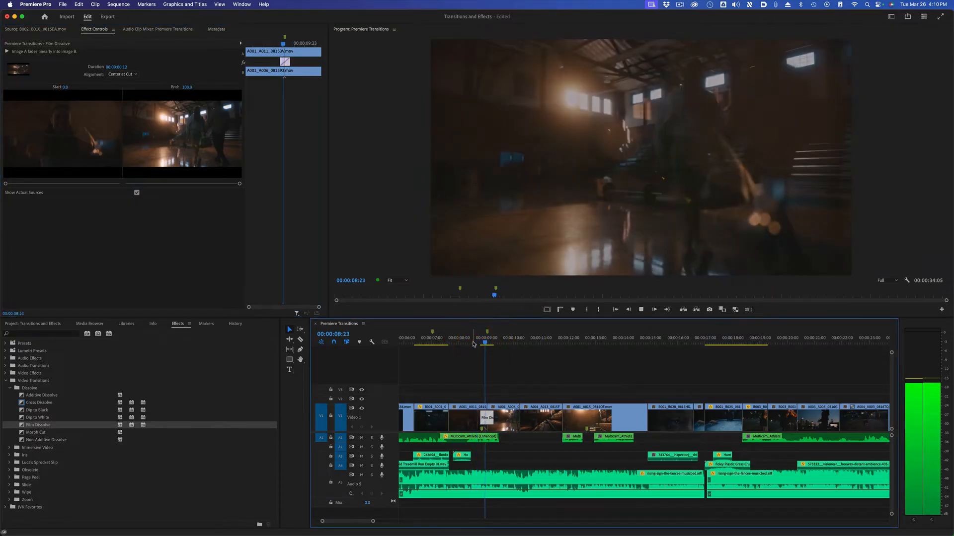
key(space)
Step: Set the Film Dissolve's duration to 2 seconds and play the sequence across the transition
click(119, 72)
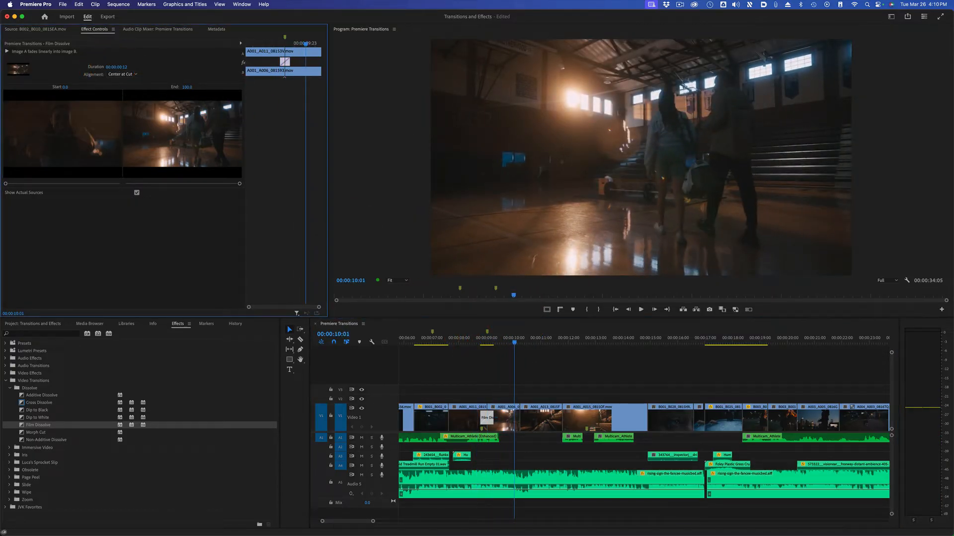
text(2)
key(Return)
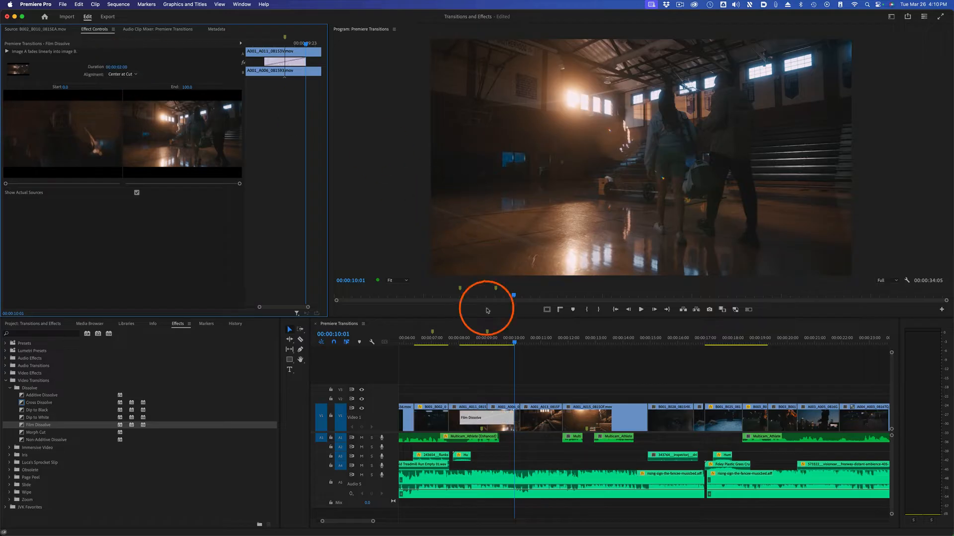
click(453, 338)
key(space)
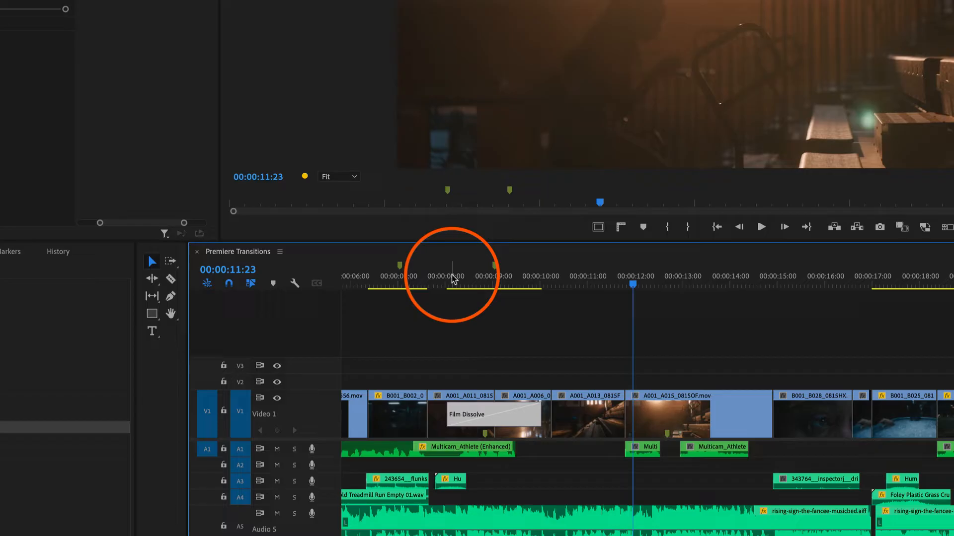
Step: Open the Film Dissolve's duration dialog from the timeline, set 12 frames, and play back the shortened transition
double_click(491, 417)
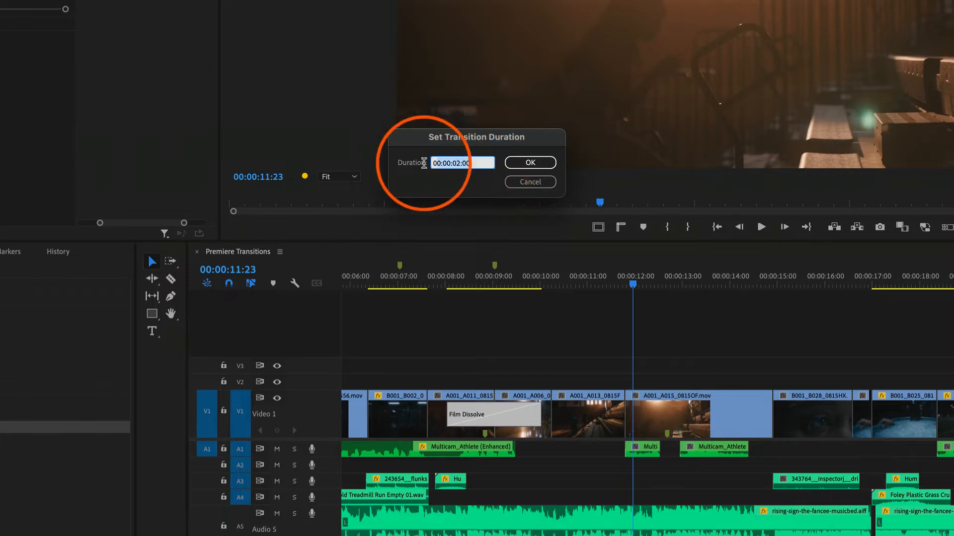
text(1)
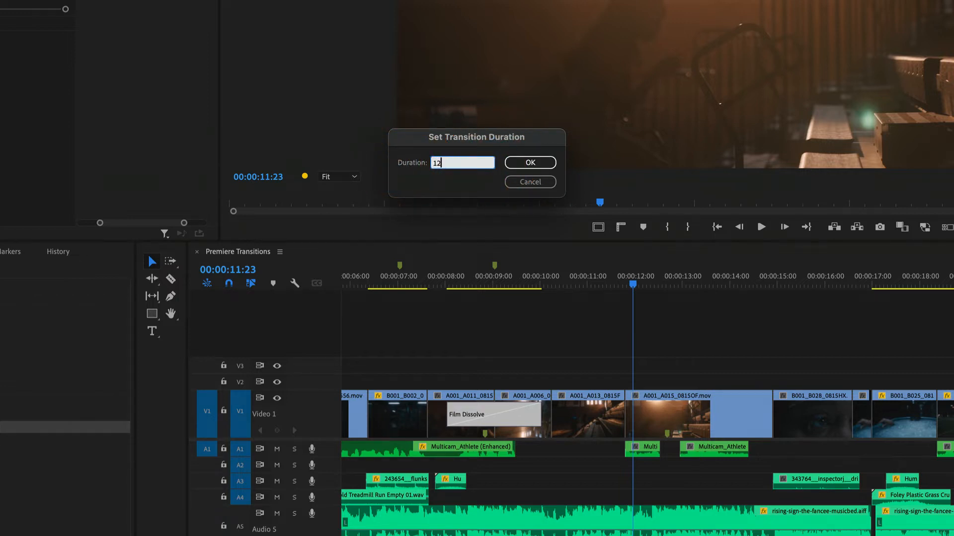
text(2)
key(Return)
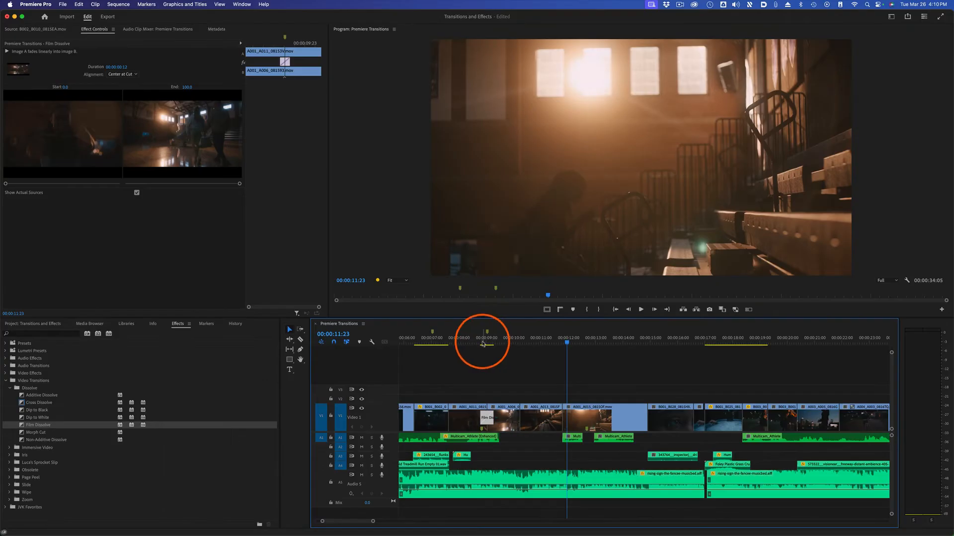
click(483, 282)
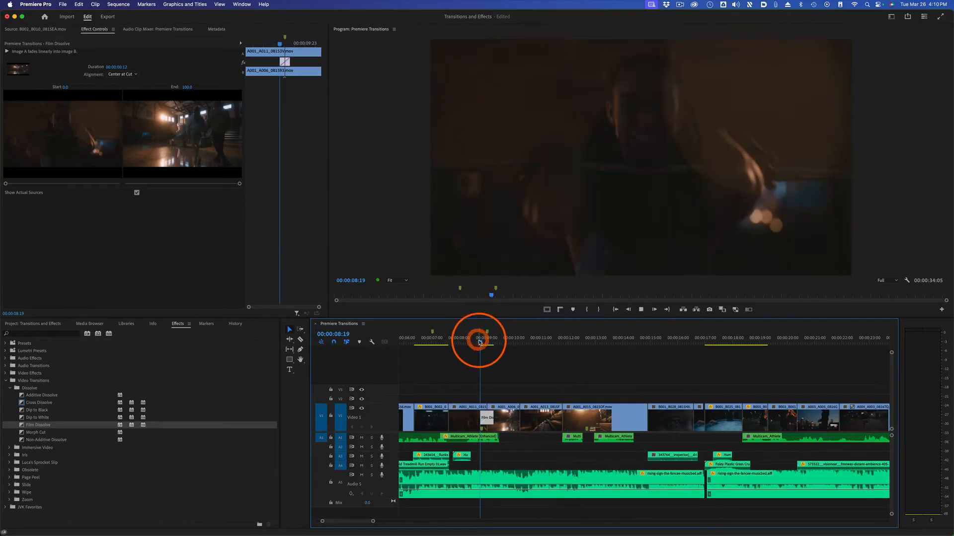
key(space)
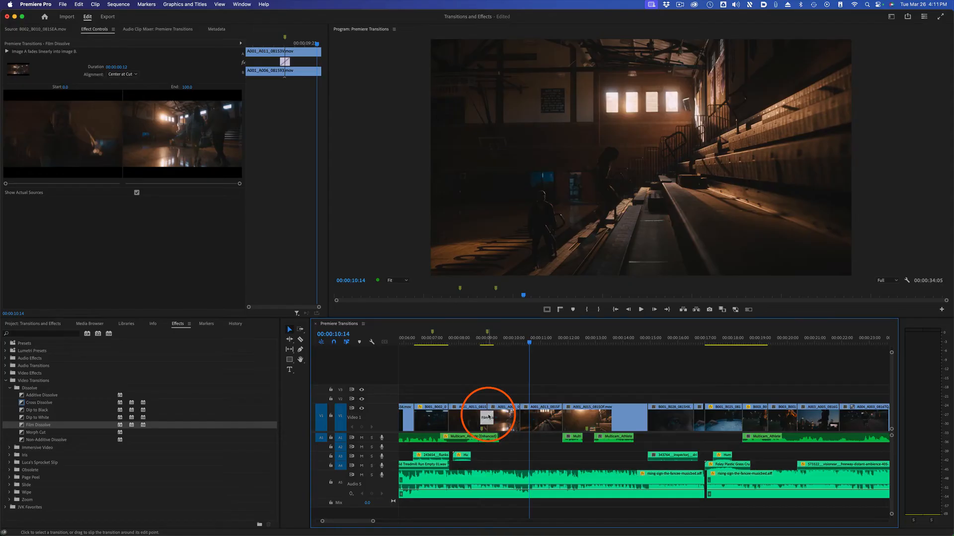
Step: Slide the Film Dissolve on V1 earlier so it ends at the cut, and play across it
drag(485, 416, 486, 417)
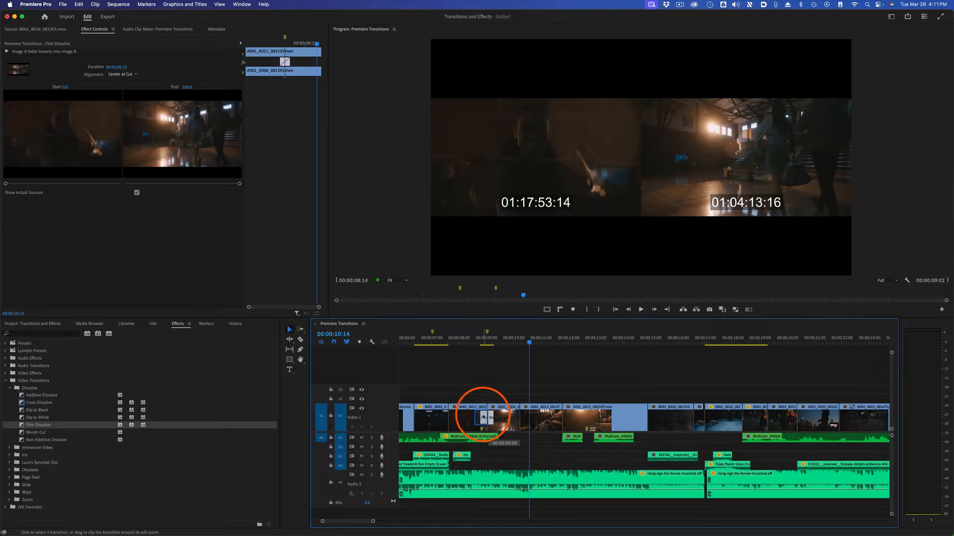
drag(481, 416, 473, 415)
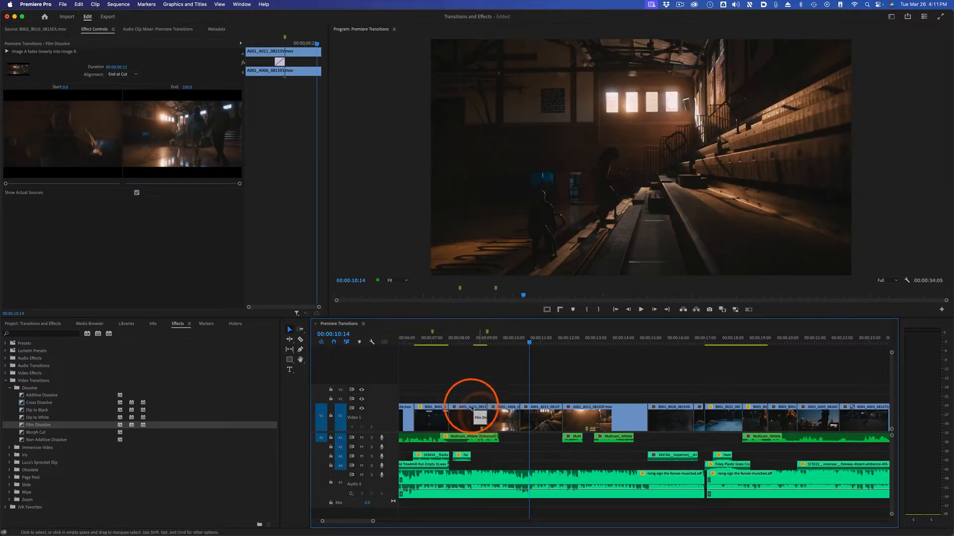
click(472, 342)
key(space)
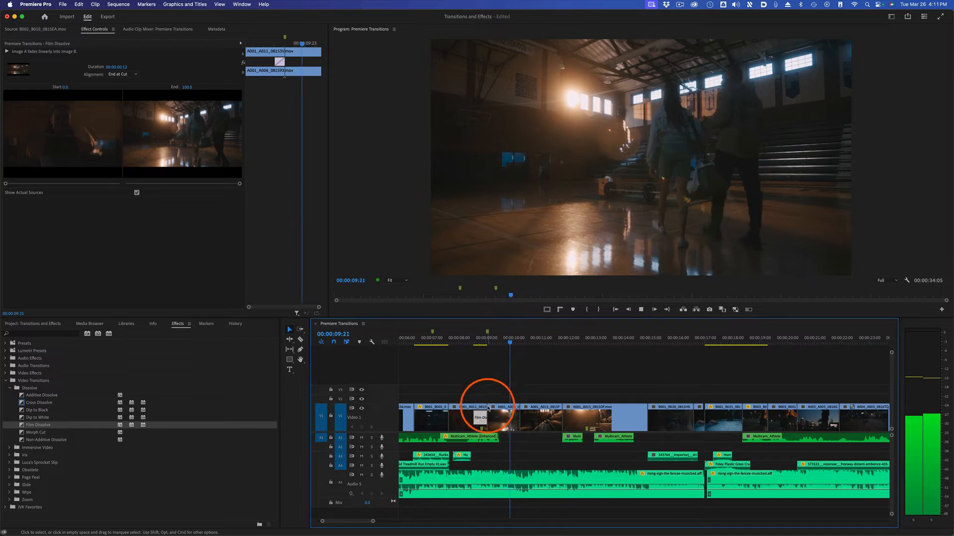
Step: Slide the Film Dissolve on V1 later so it starts at the cut, and play across it
drag(489, 412, 498, 418)
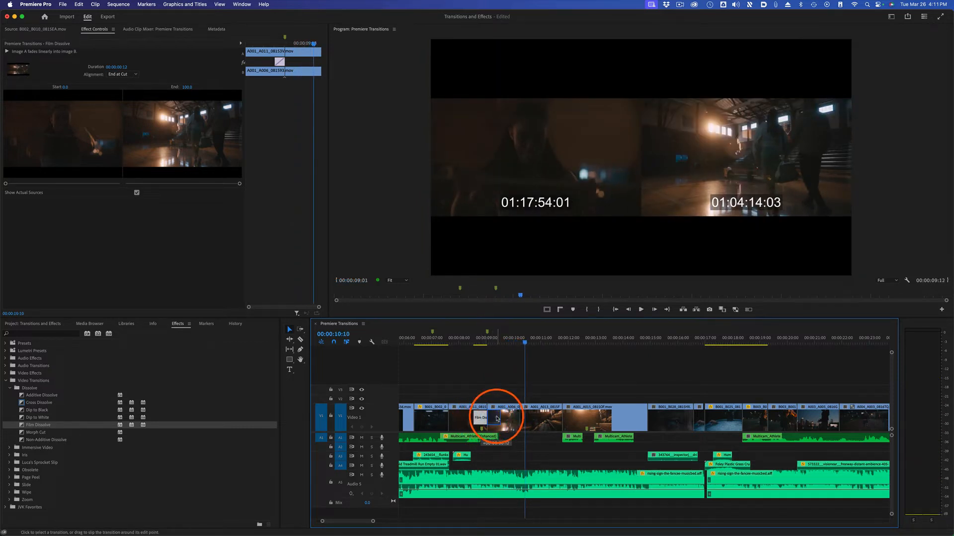
click(477, 338)
key(space)
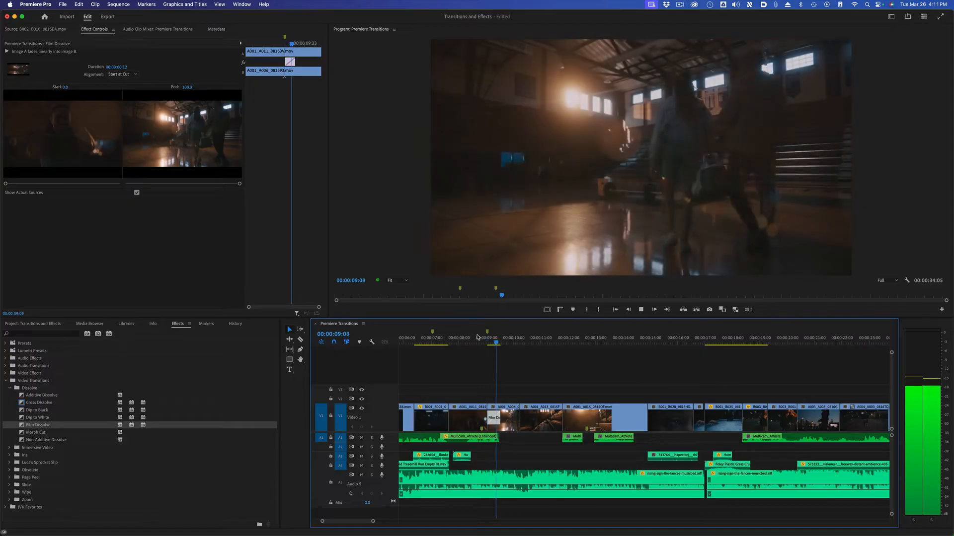
key(space)
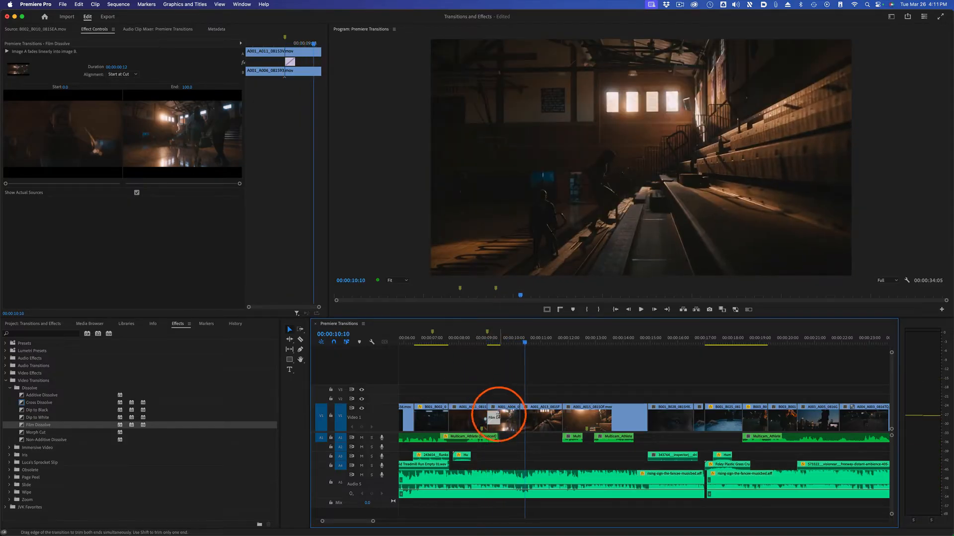
Step: Re-center the Film Dissolve on the V1 cut and lengthen it at both ends by trimming its edge
mouse_move(495, 416)
mouse_down()
mouse_move(488, 411)
mouse_move(497, 415)
mouse_up()
click(485, 341)
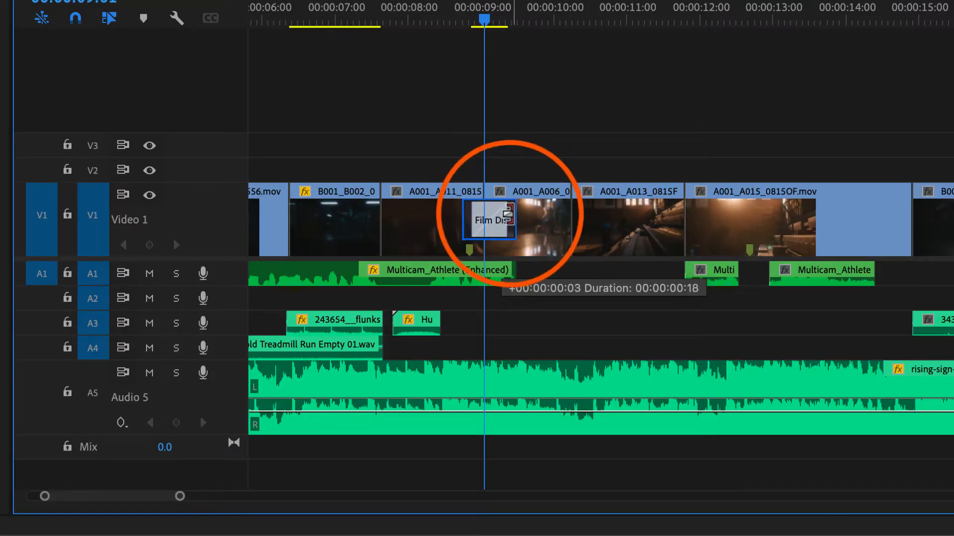
drag(509, 214, 527, 219)
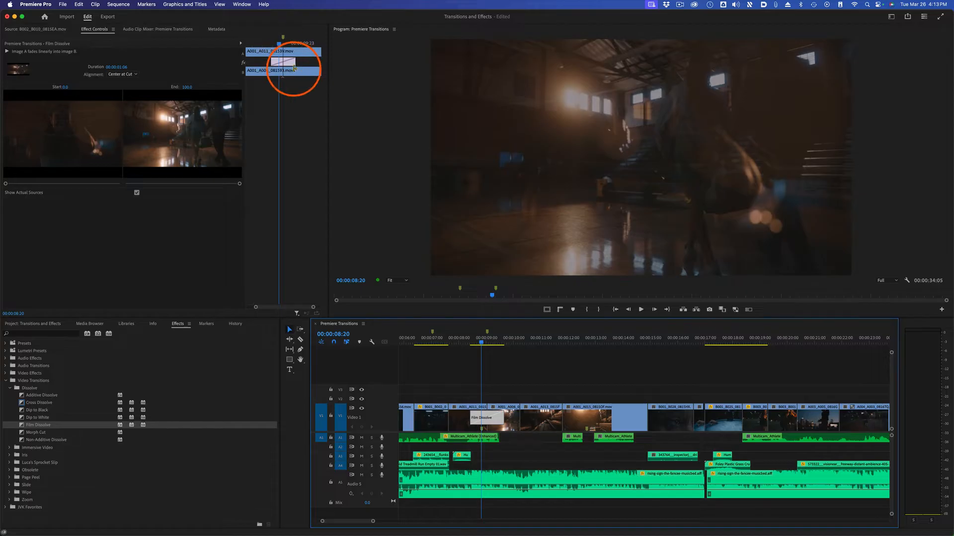
Step: Shift the Film Dissolve slightly earlier relative to the cut in the A/B view of its effect settings
click(291, 62)
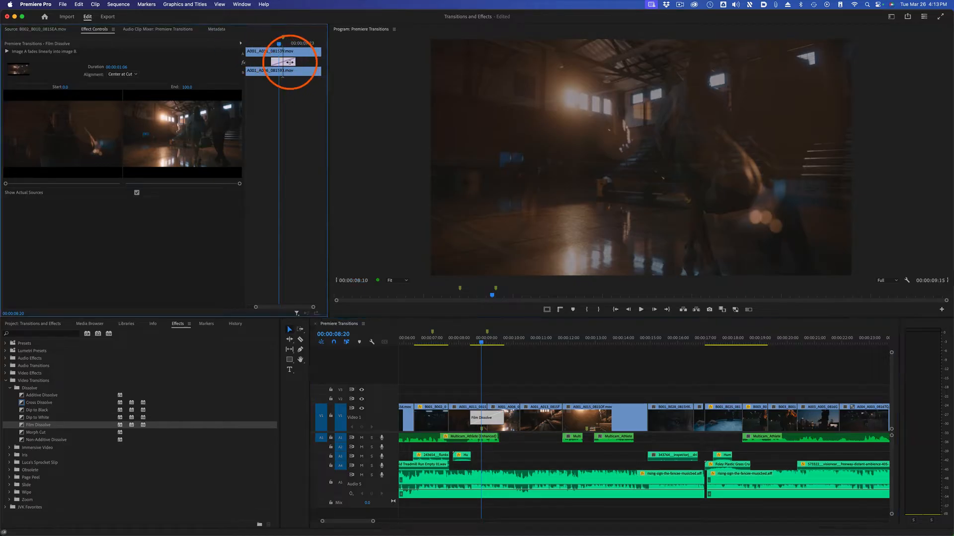
mouse_move(290, 62)
mouse_down()
mouse_move(298, 62)
mouse_move(273, 45)
mouse_move(291, 61)
mouse_move(274, 61)
mouse_move(302, 63)
mouse_move(256, 61)
mouse_move(301, 61)
mouse_move(288, 62)
mouse_up()
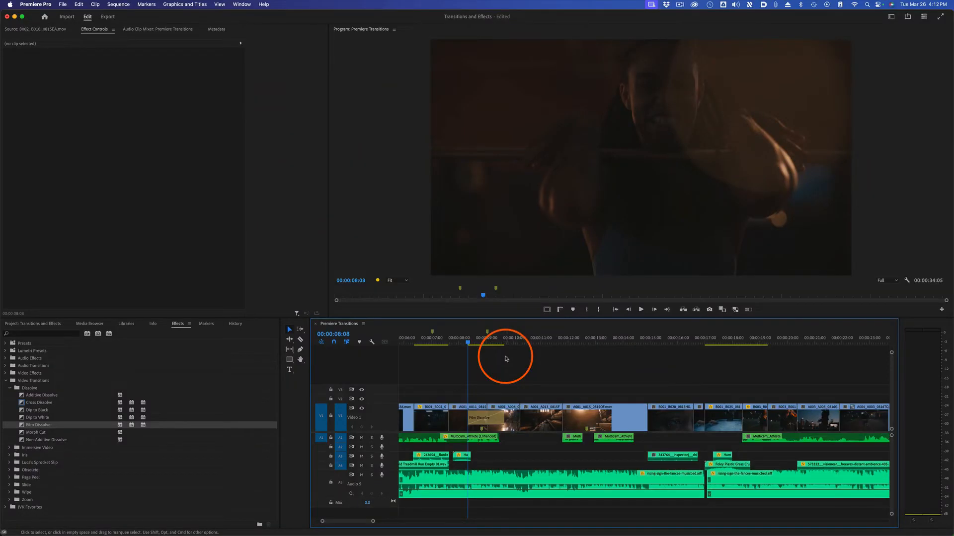
Step: Replace the Film Dissolve on the V1 cut, trying Additive Dissolve and Dip to Black, and play the sequence across the transition
click(484, 415)
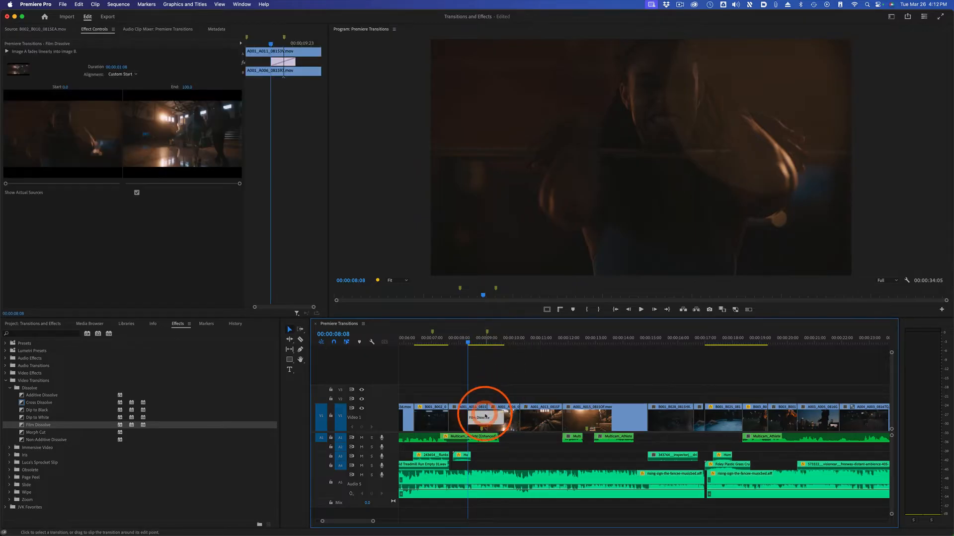
key(Delete)
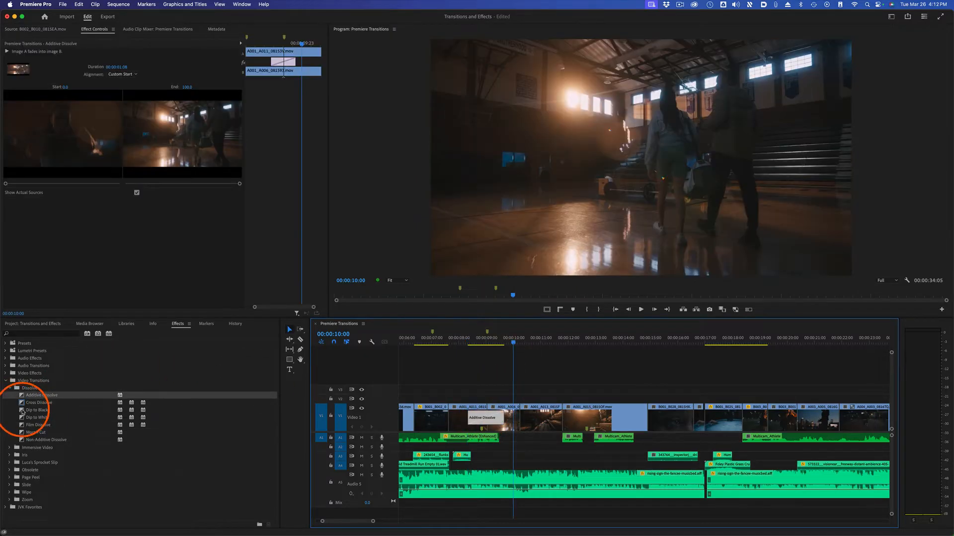
drag(30, 410, 392, 356)
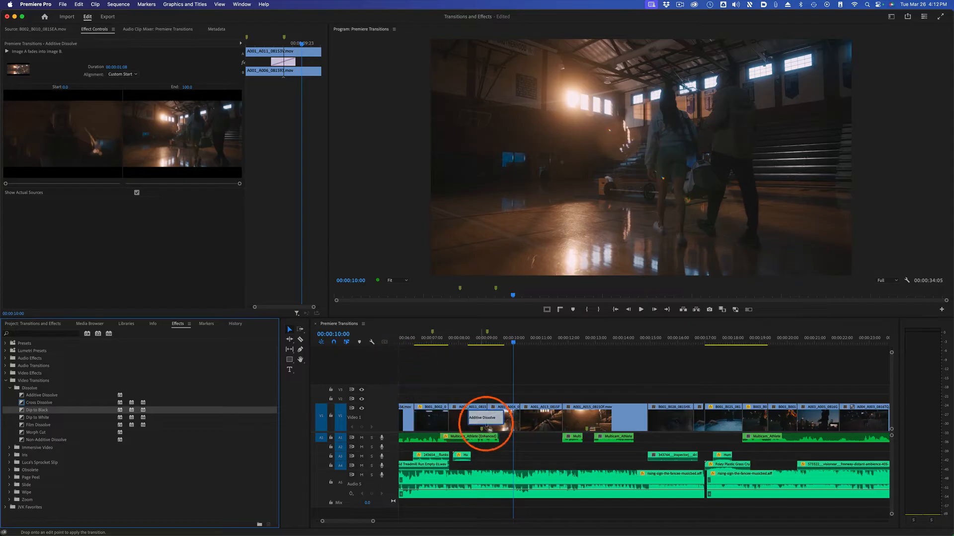
drag(487, 418, 487, 419)
click(466, 340)
key(space)
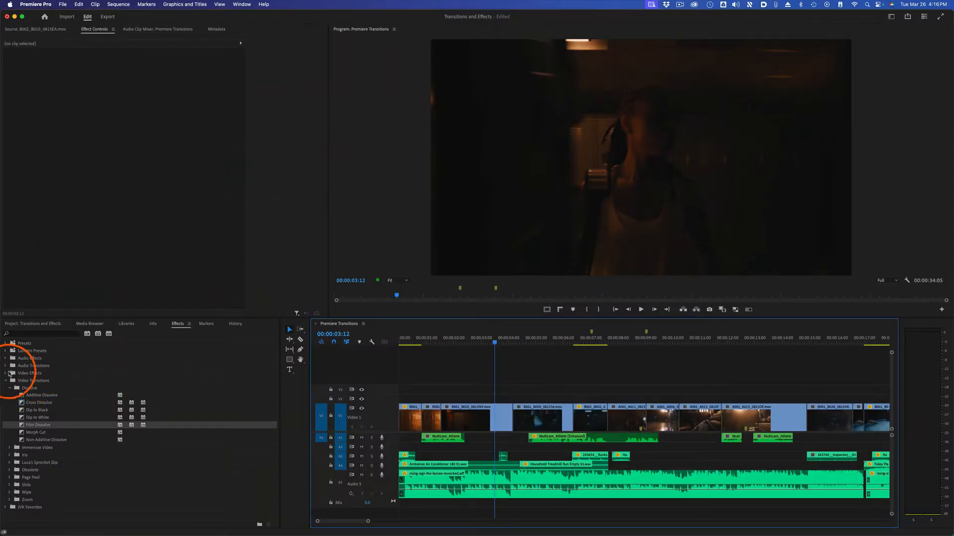
Step: Apply the Constant Power crossfade to the A4 cut between Ambience Air Conditioner 180 01.wav and Household Treadmill Run Empty 01.wav, and select it on the expanded track
click(6, 366)
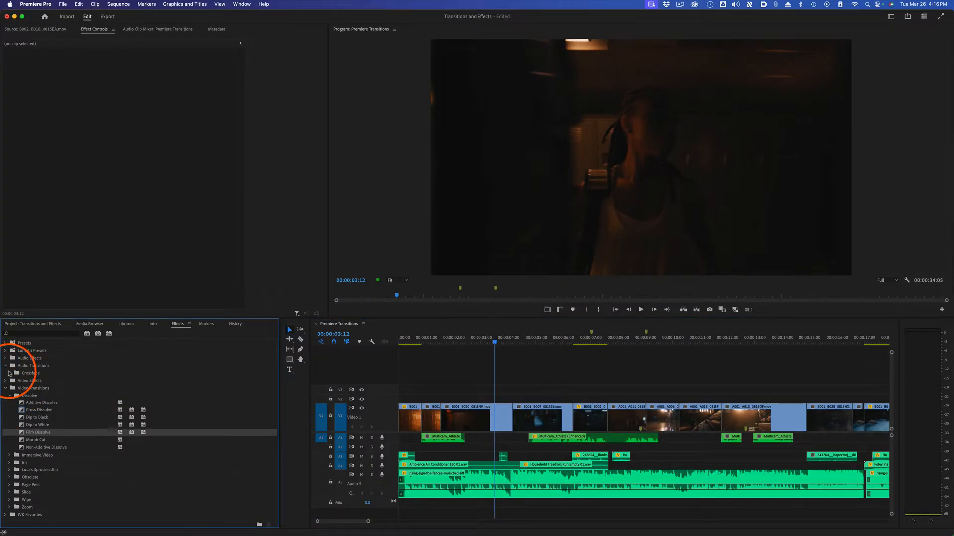
click(9, 374)
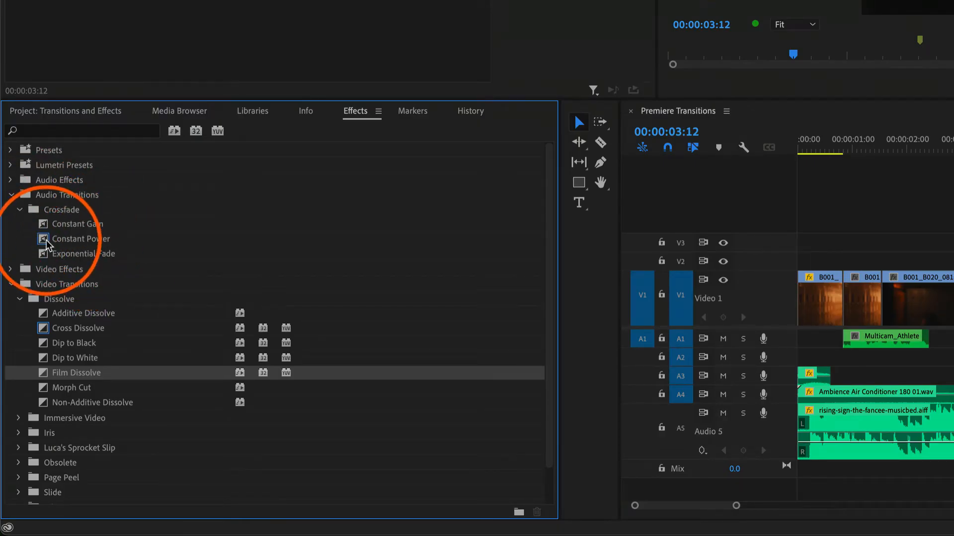
click(46, 244)
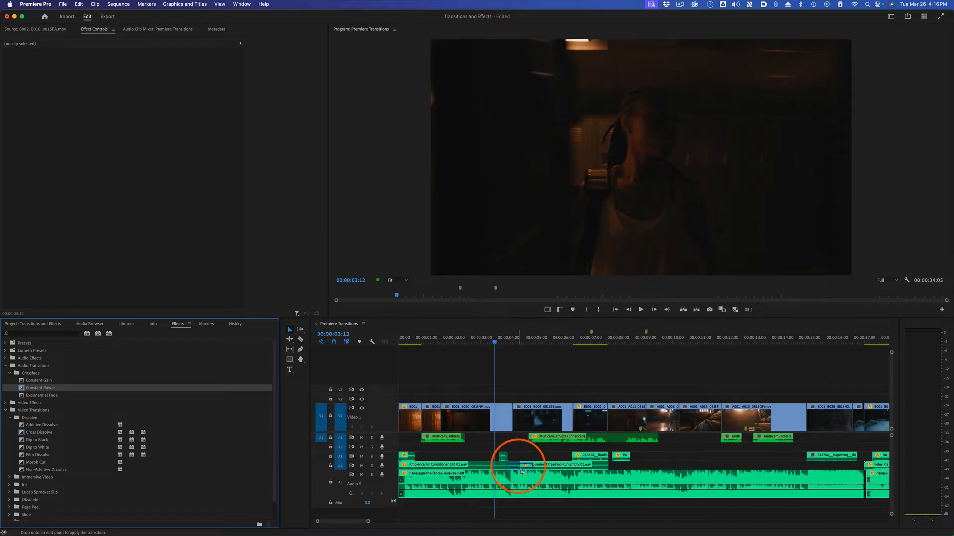
drag(522, 472, 520, 467)
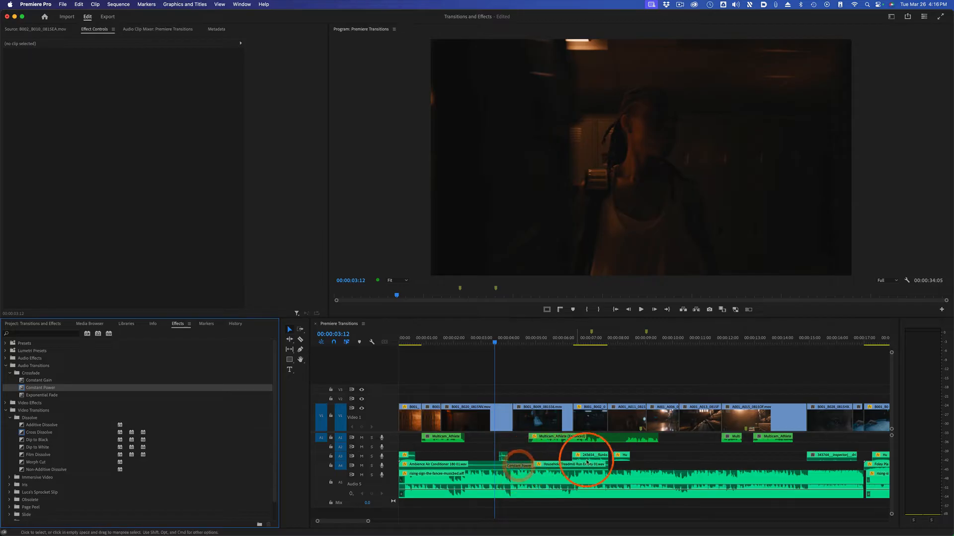
double_click(391, 466)
click(519, 475)
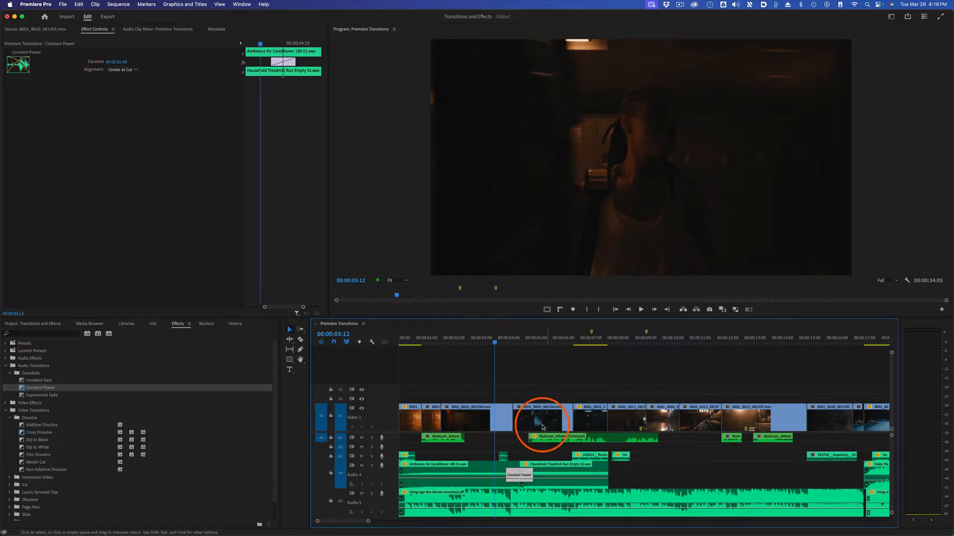
Step: Play the sequence across the Constant Power crossfade on track A4
click(518, 365)
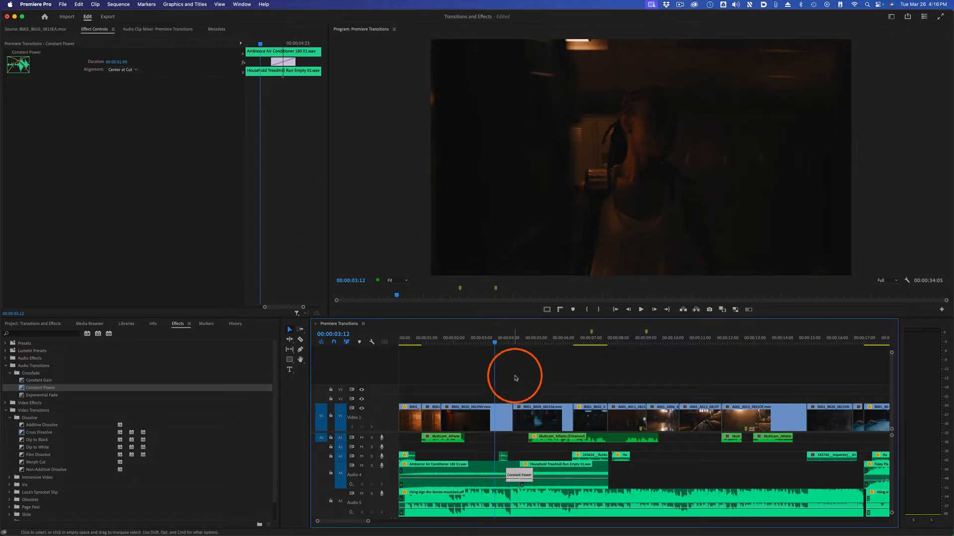
key(space)
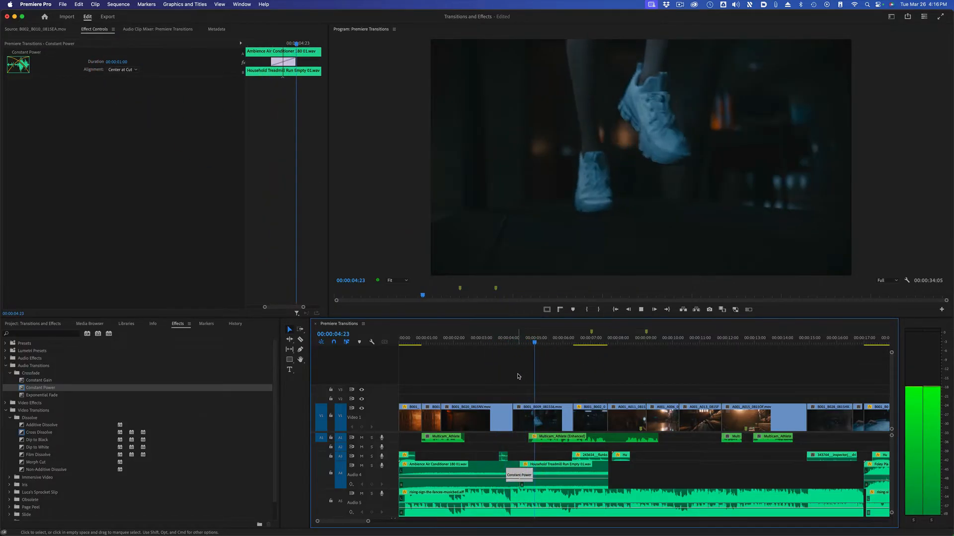
click(518, 376)
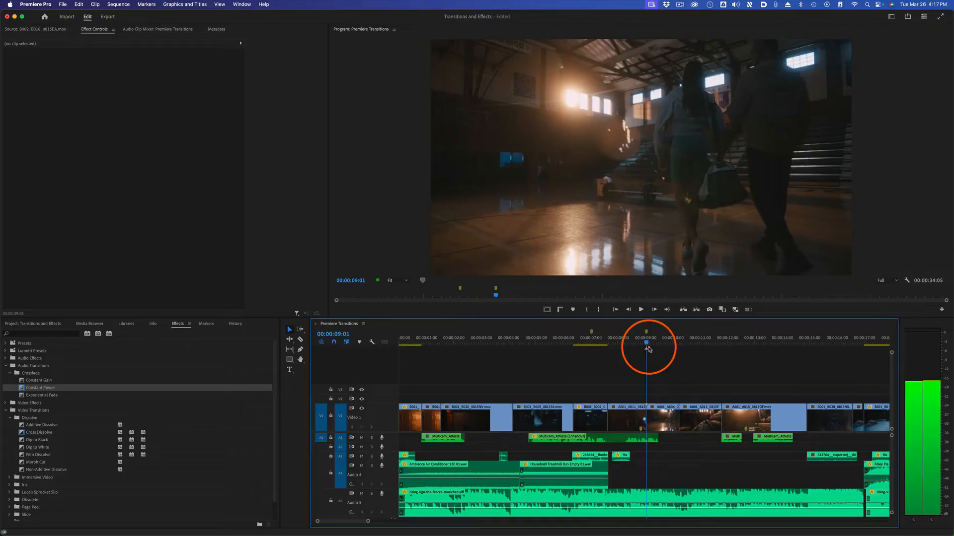
Step: Preview the V1 cut near 00:00:09:01, where the gym shot begins, and apply the default transition to it
drag(649, 347, 640, 348)
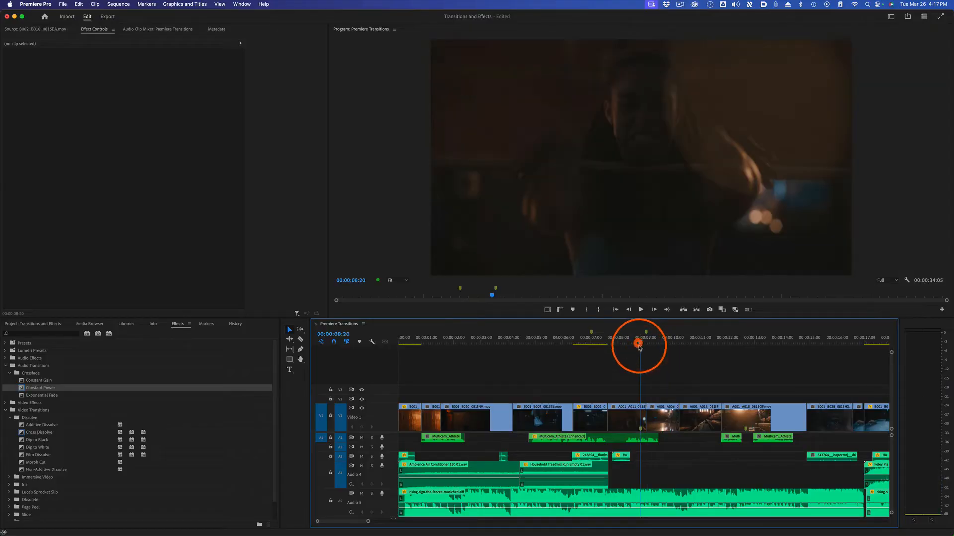
key(space)
key(space)
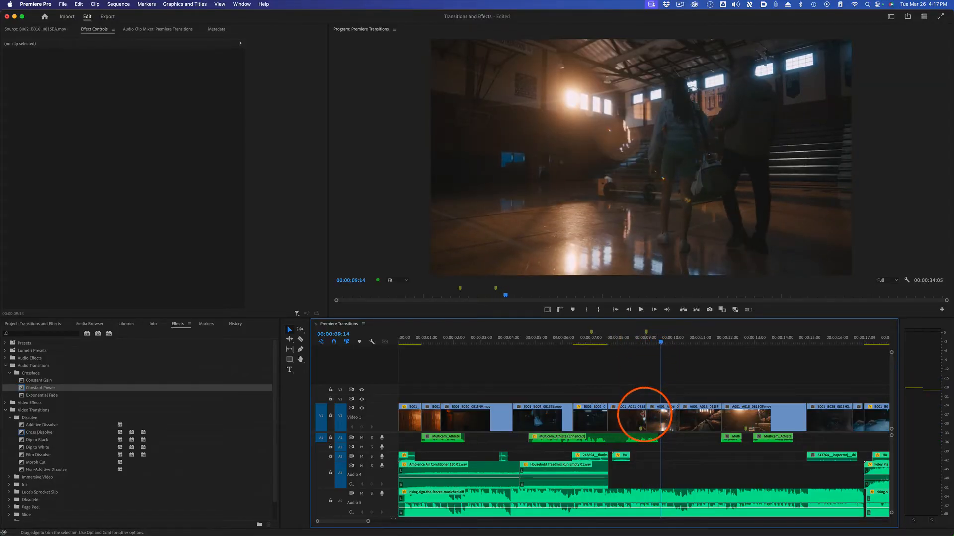
right_click(645, 415)
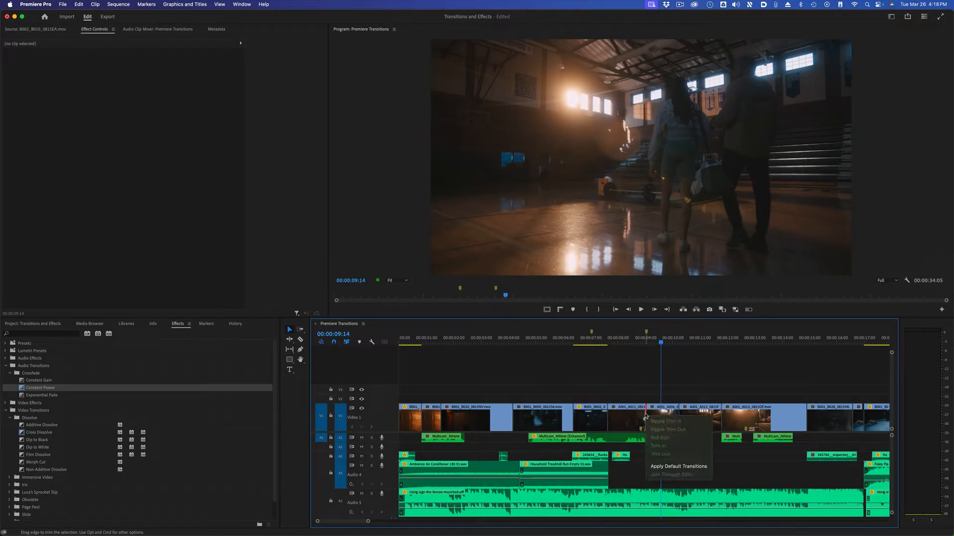
click(689, 466)
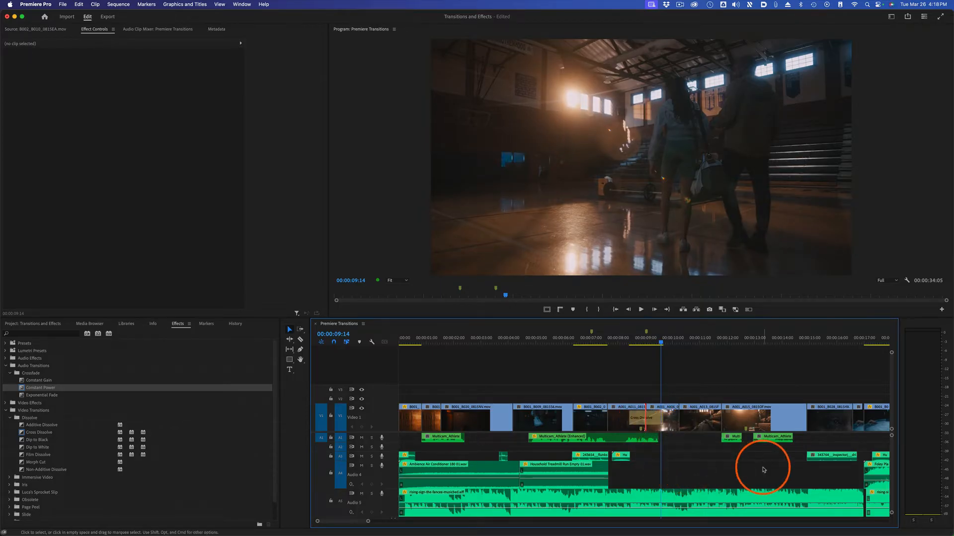
Step: Select the Cross Dissolve near 00:00:09:01 and play the sequence from just before it
click(638, 421)
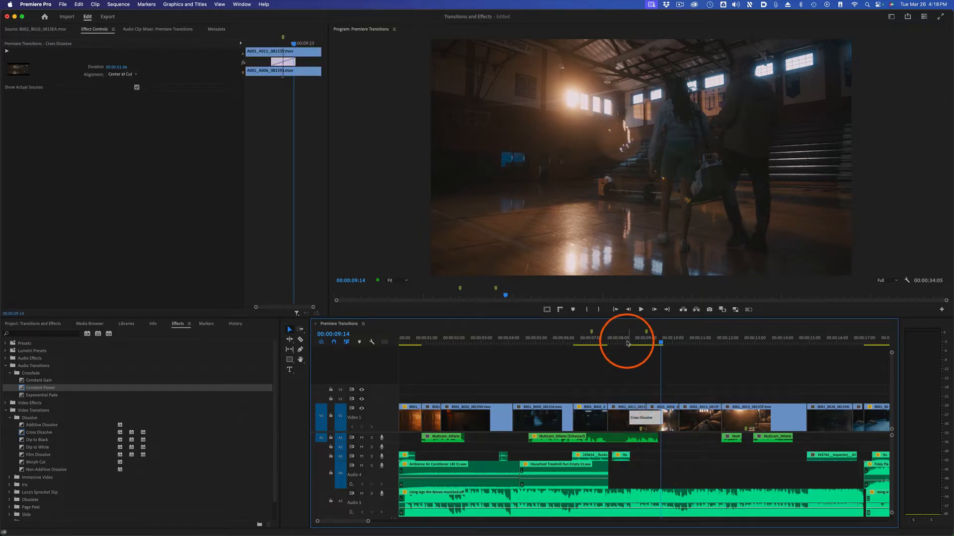
click(625, 342)
key(space)
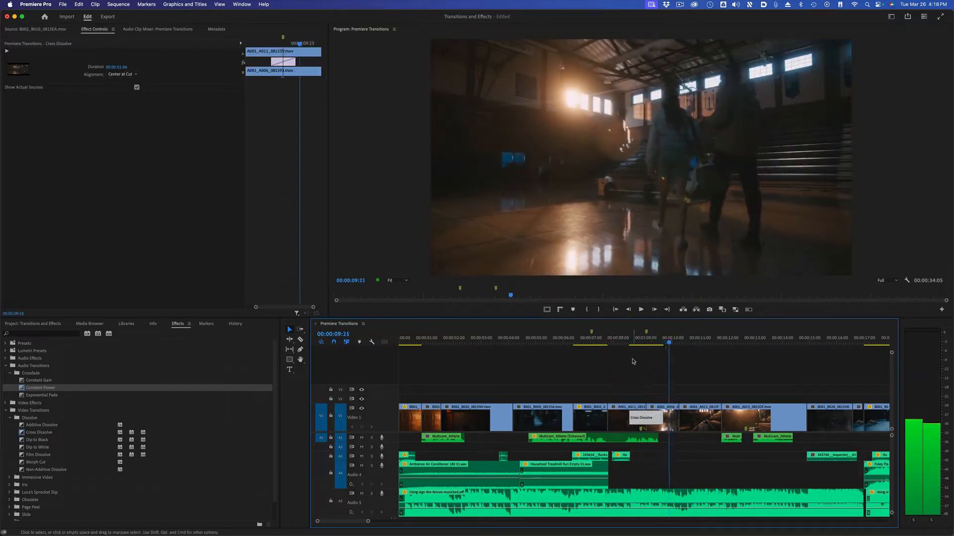
key(space)
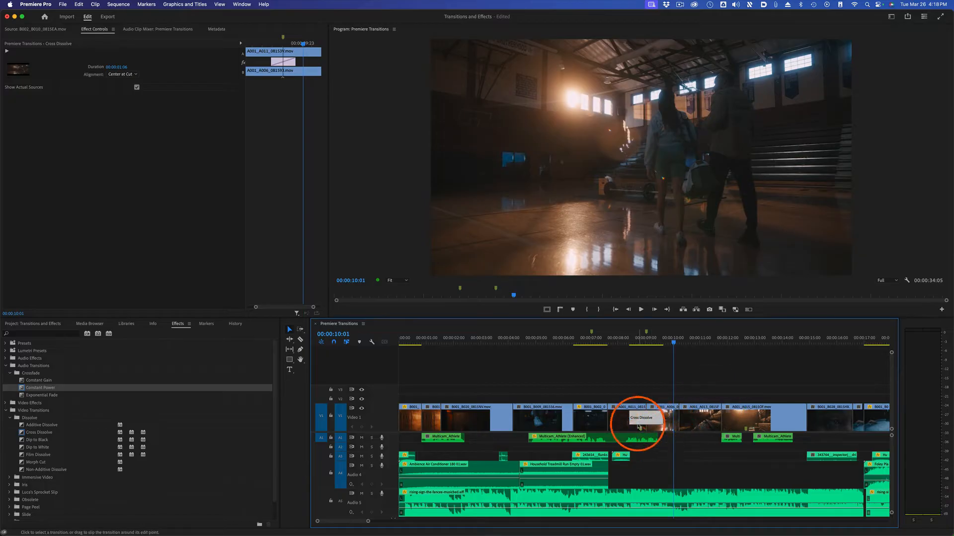
Step: Delete the Cross Dissolve near 00:00:09:01 and apply the default video transition to the same cut again
key(Delete)
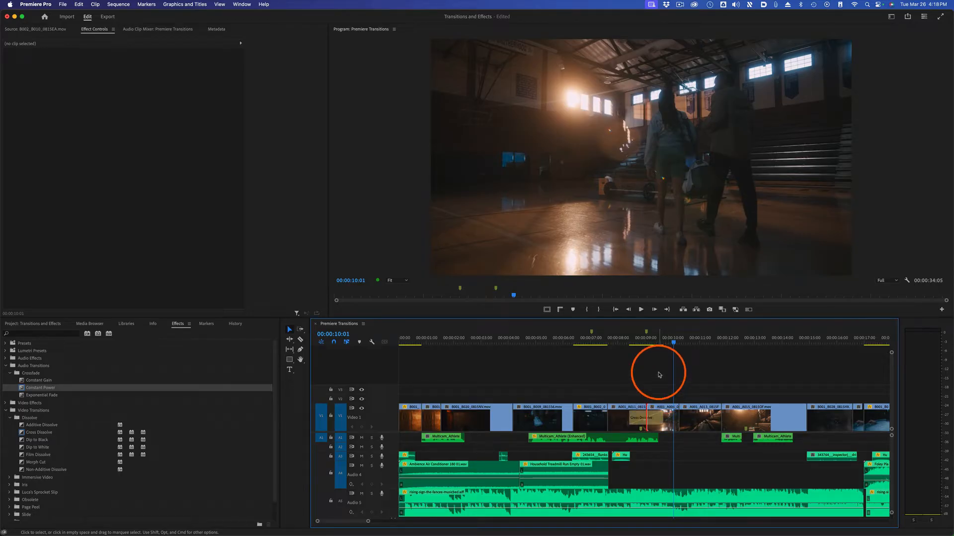
click(115, 4)
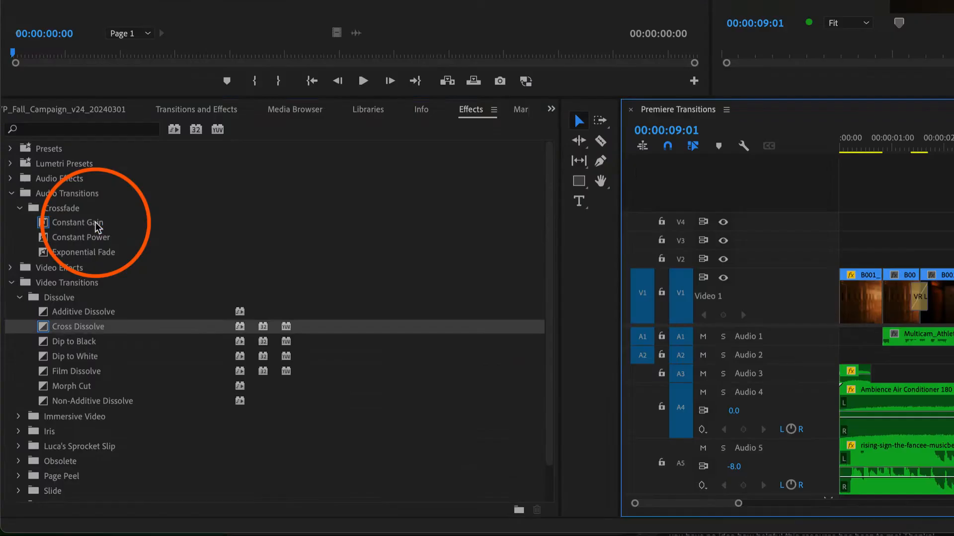
Step: Check the current default audio and video transitions in the effects list and make Dip to Black the default video transition
click(94, 222)
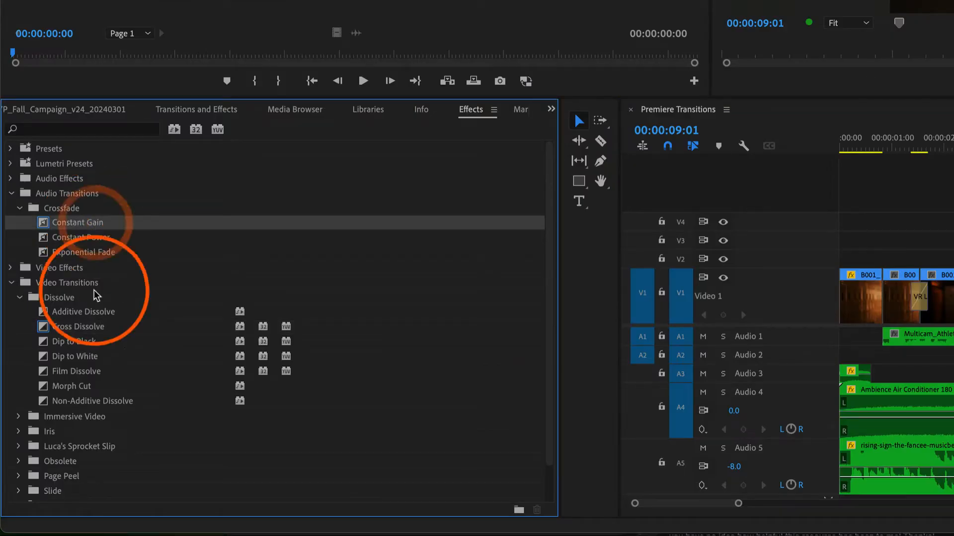
click(96, 329)
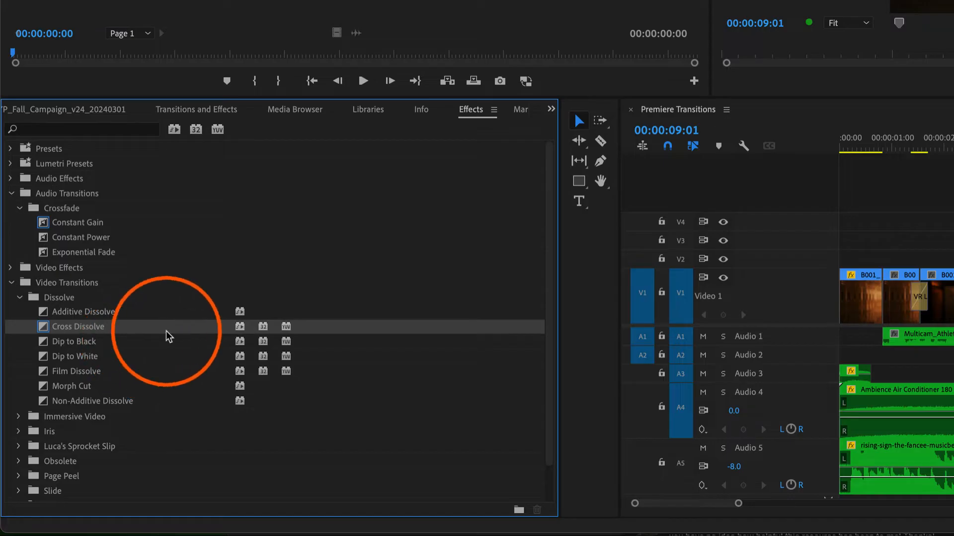
click(87, 345)
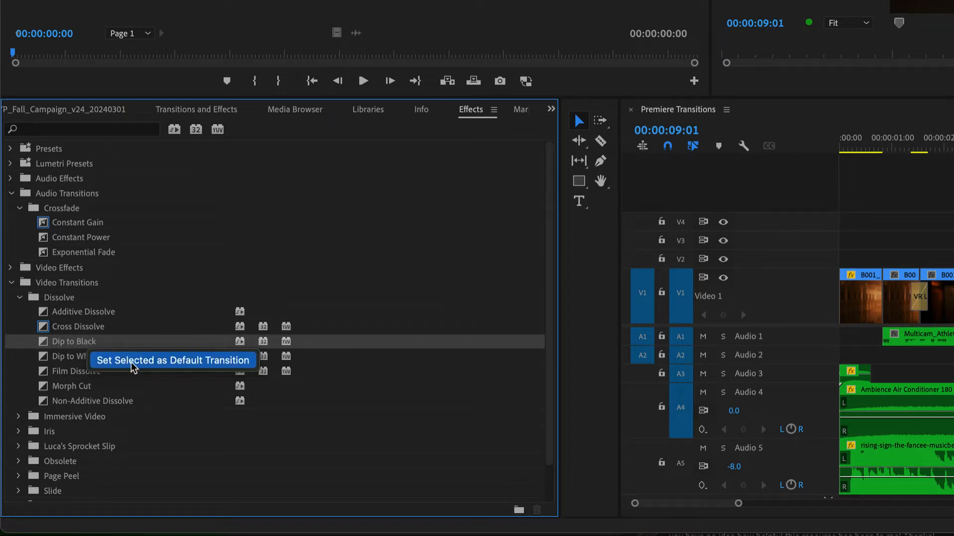
click(173, 361)
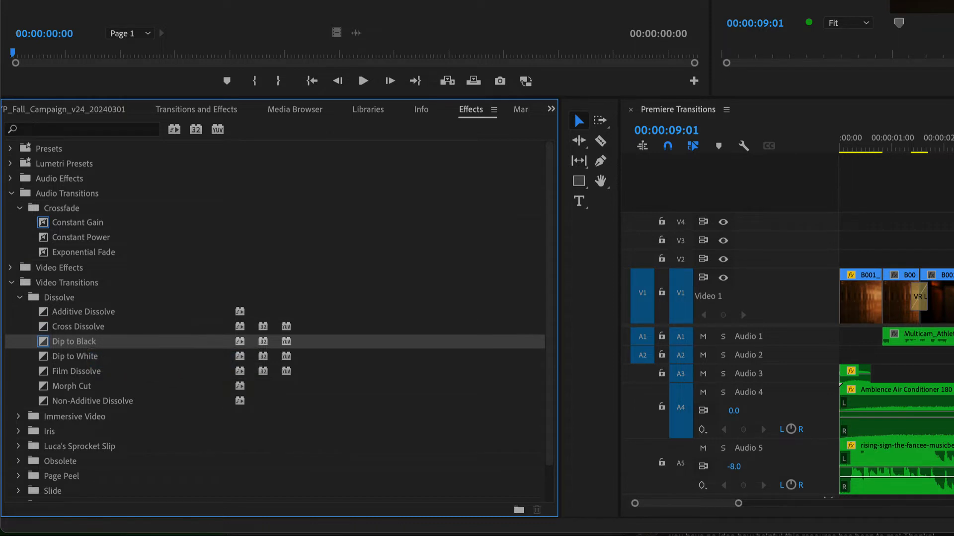
Step: Apply the default Dip to Black to the V1 cut between B001_B020_0815NV.mov and B001_B009_081556.mov, and play across it
click(953, 160)
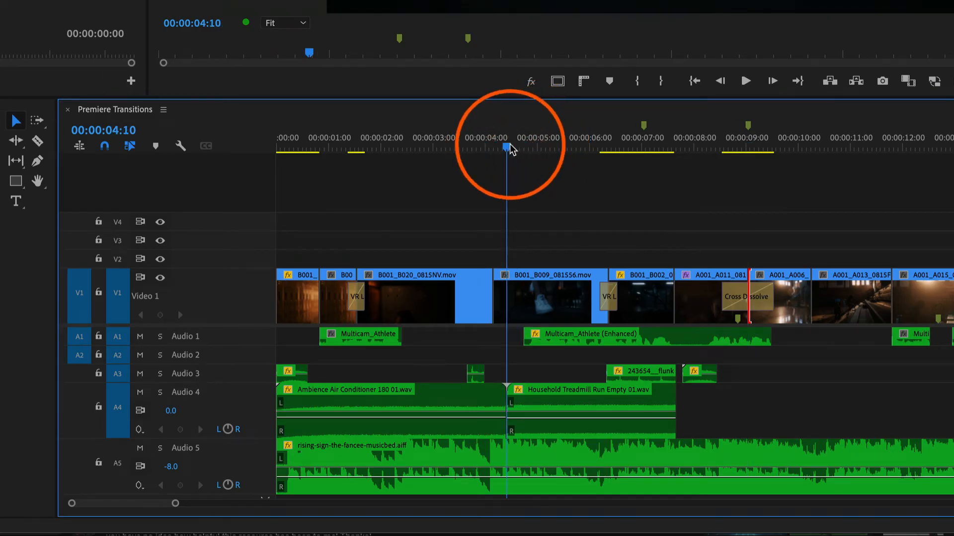
click(485, 148)
click(497, 287)
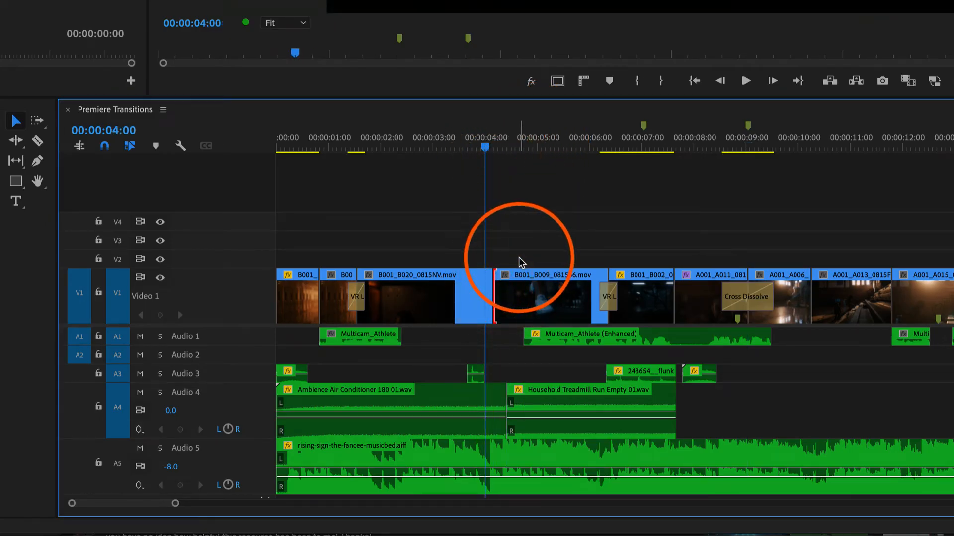
key(ctrl+d)
click(465, 148)
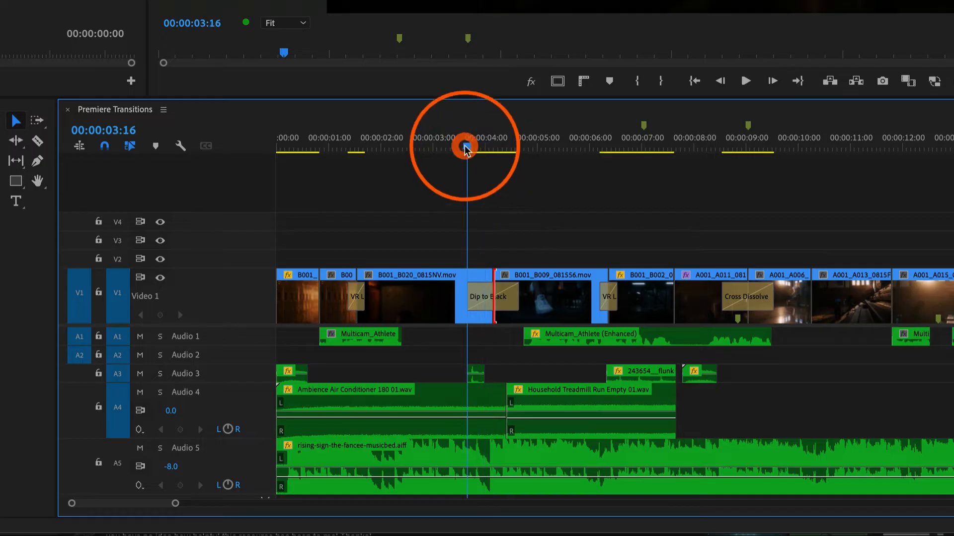
key(space)
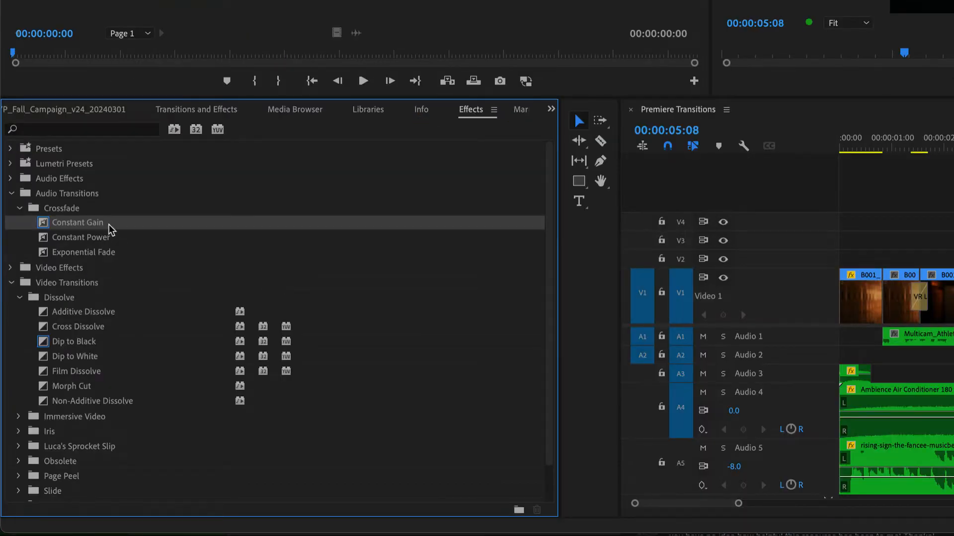
Step: Set Constant Power as the default audio transition
right_click(102, 244)
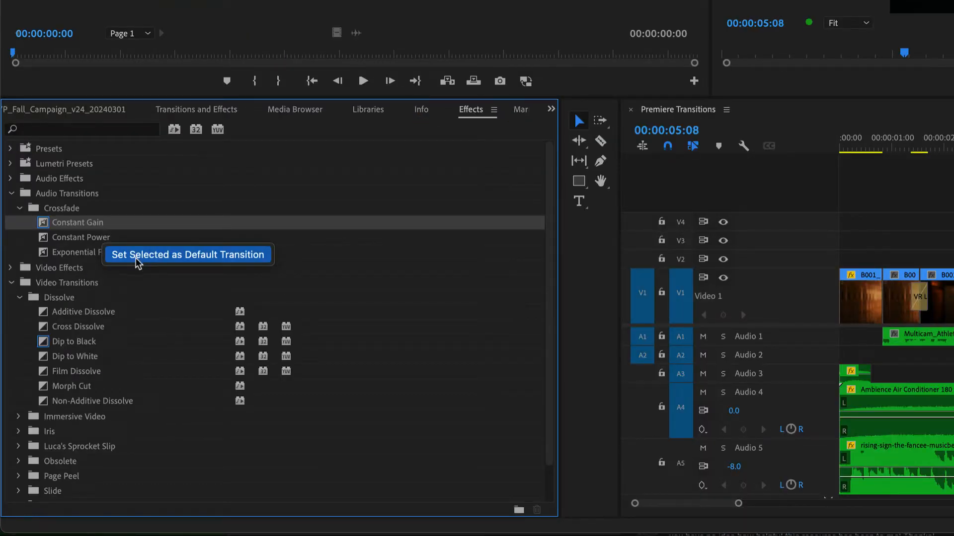
click(155, 255)
click(121, 235)
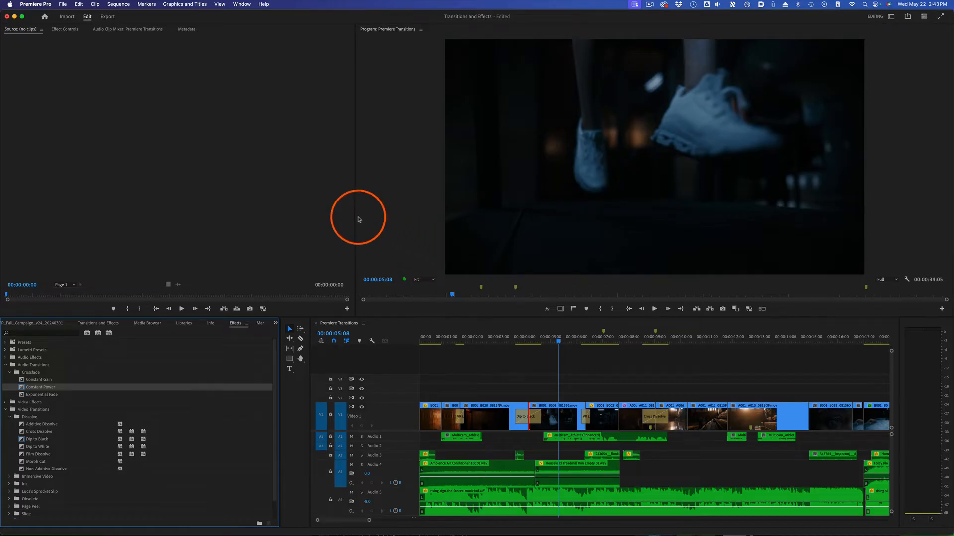
Step: Open the Timeline preferences and switch the default video transition duration to frames
click(48, 5)
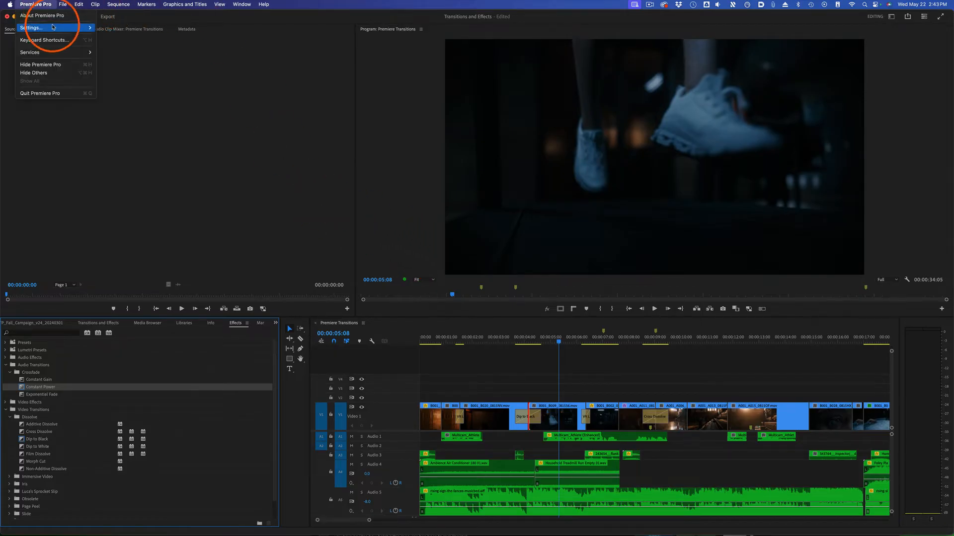
mouse_move(35, 28)
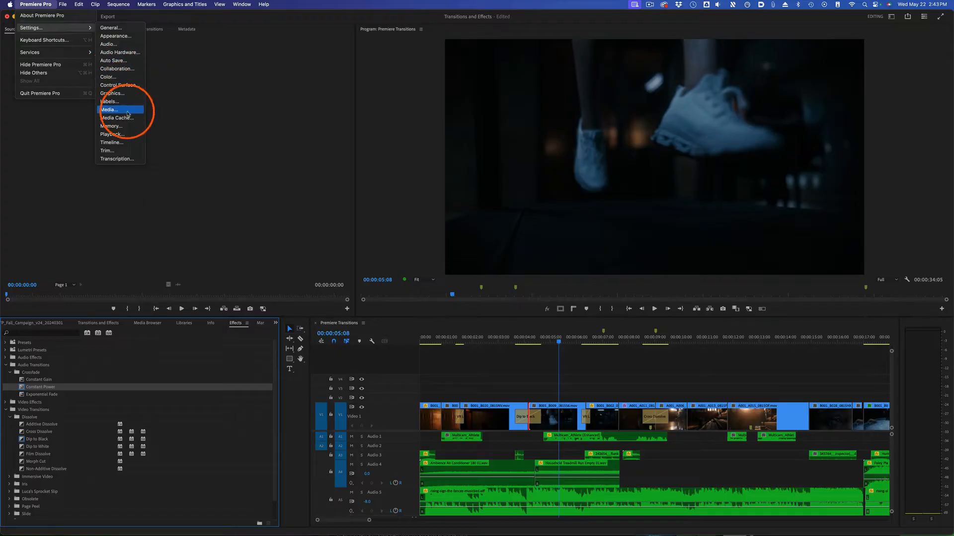
click(118, 142)
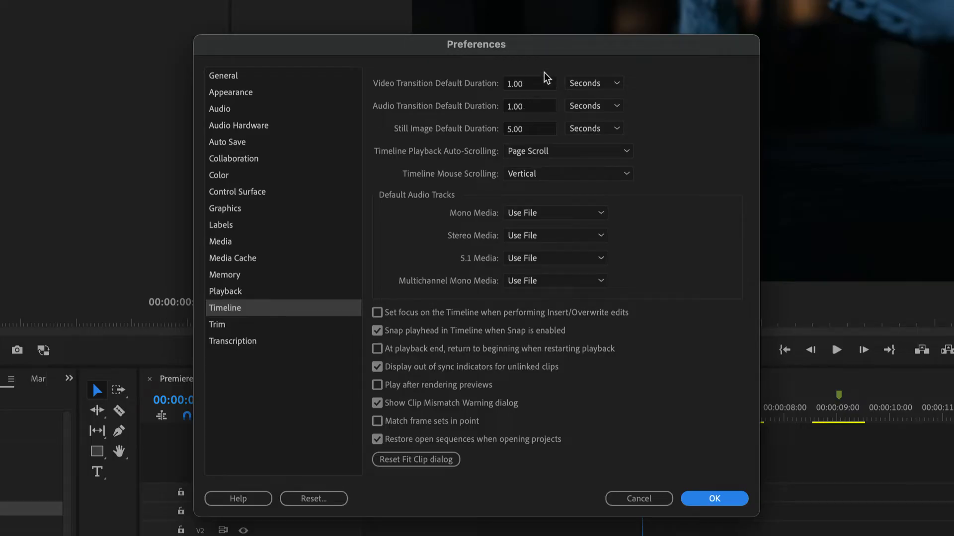
click(534, 88)
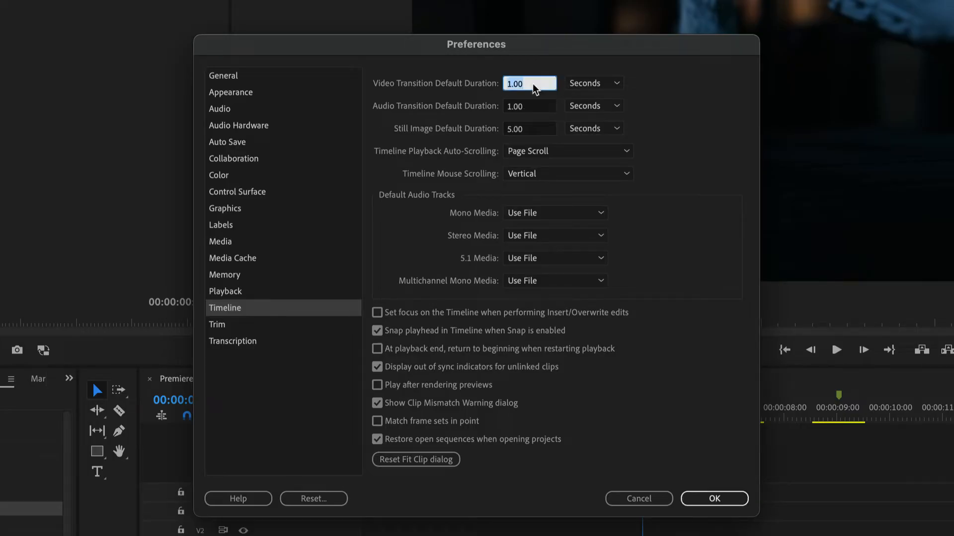
text(1)
text(2)
click(615, 84)
click(618, 95)
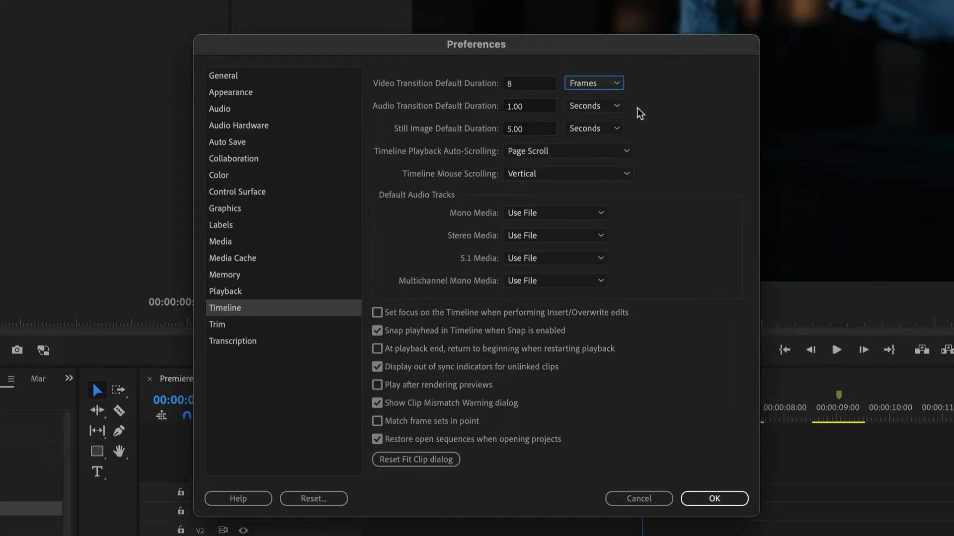
Step: Set the default video transition duration to 12 frames, check the unit choices for the audio transition duration, and accept the preferences
click(535, 87)
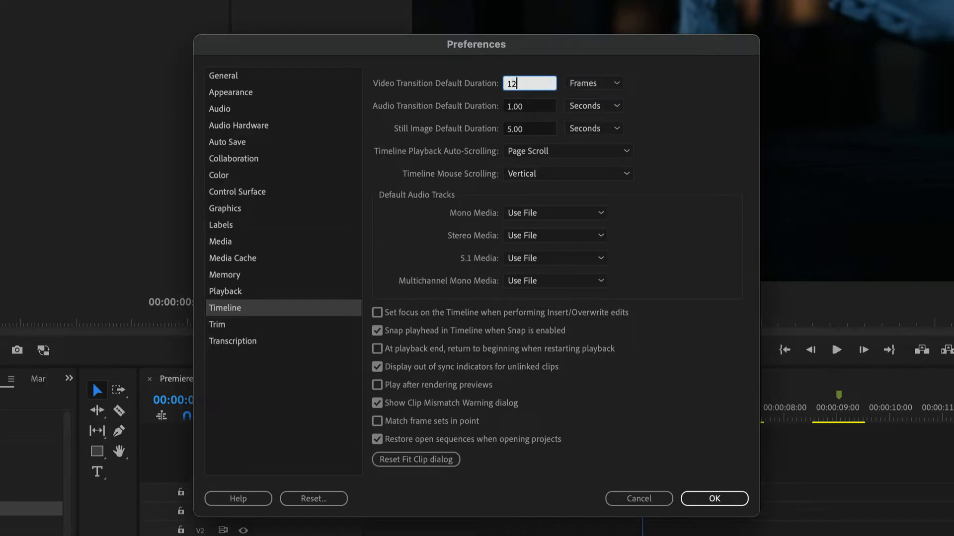
text(12)
click(671, 91)
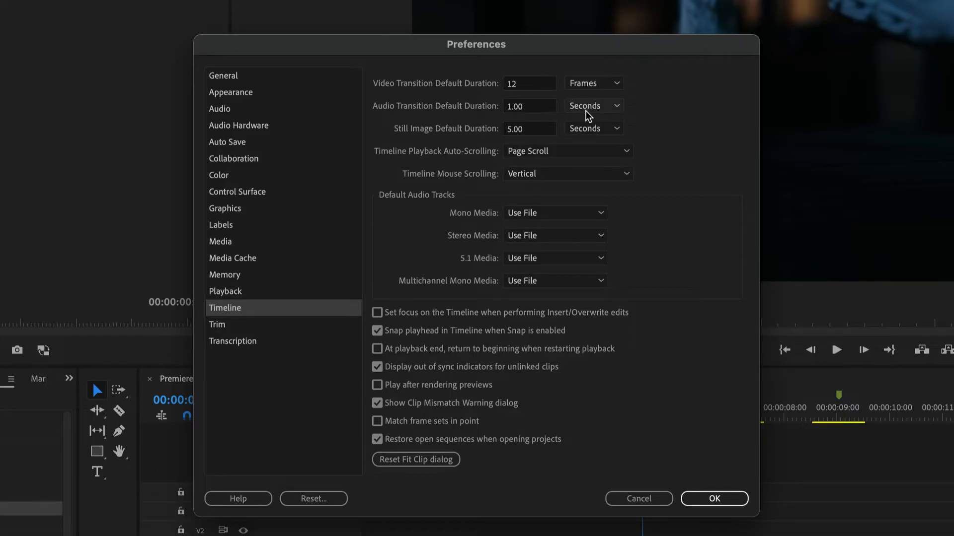
click(604, 114)
click(602, 133)
click(714, 499)
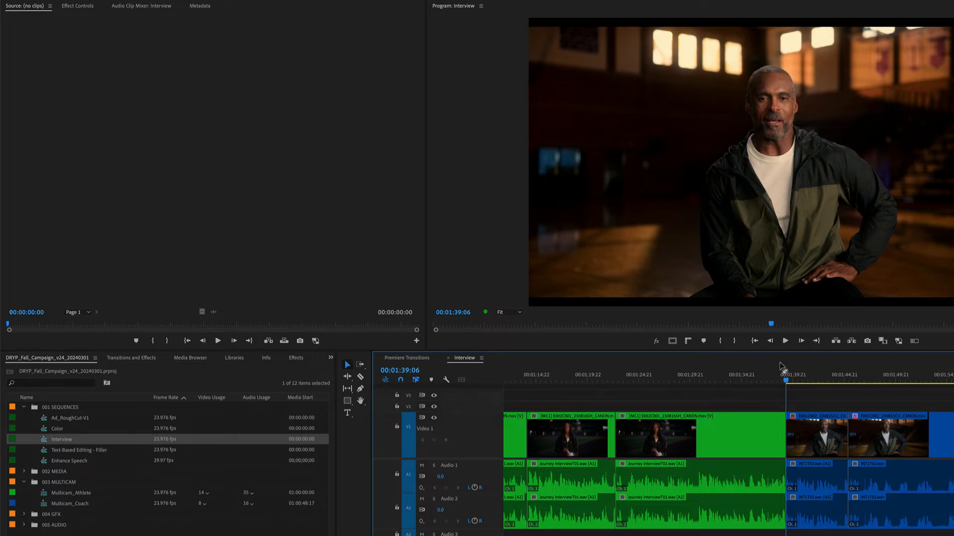
Step: Select the edit point at 00:01:39:06 across the Interview sequence's video and audio tracks and apply the default transitions to it
click(765, 381)
click(738, 451)
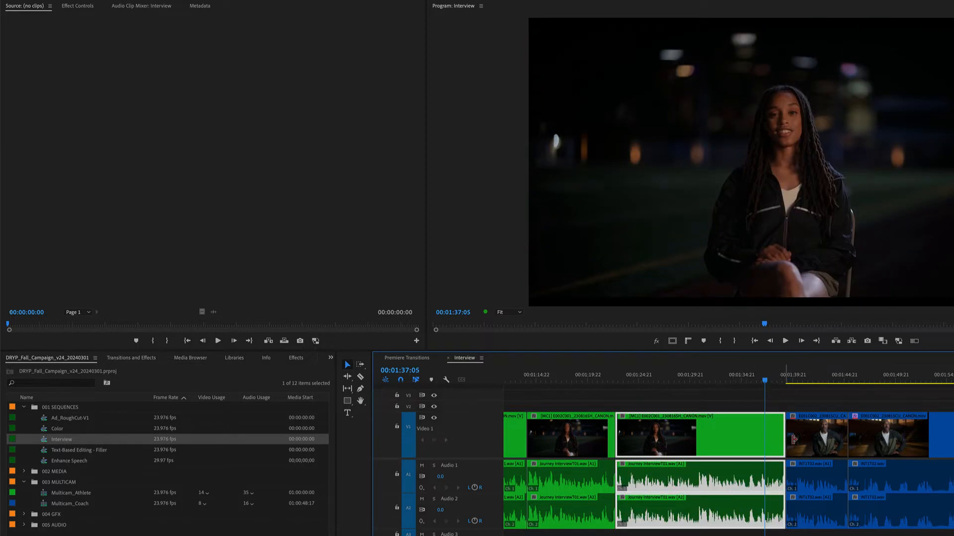
click(798, 419)
click(783, 419)
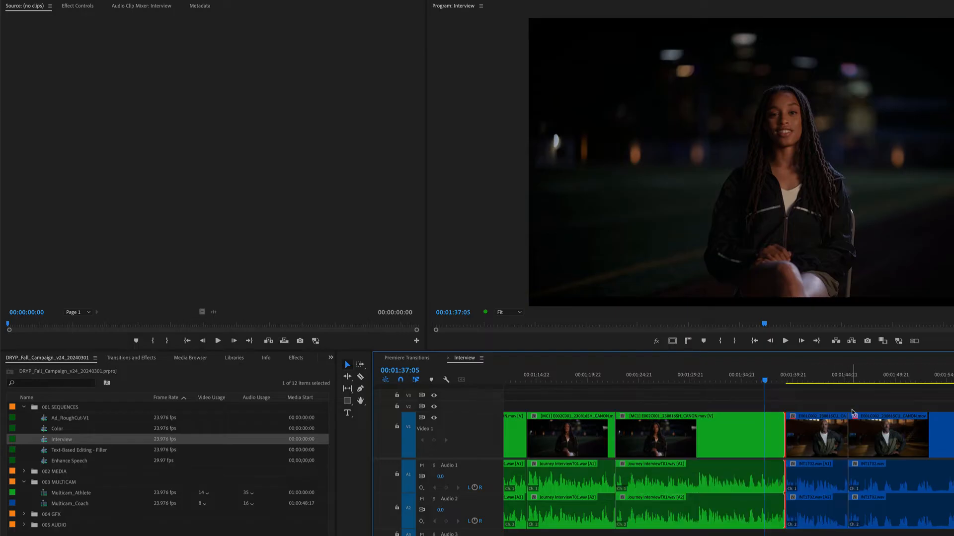
key(ctrl+shift+d)
Step: Inspect the new transitions at 00:01:39:06 in the Interview sequence up close, selecting the Dip to Black on V1
click(786, 380)
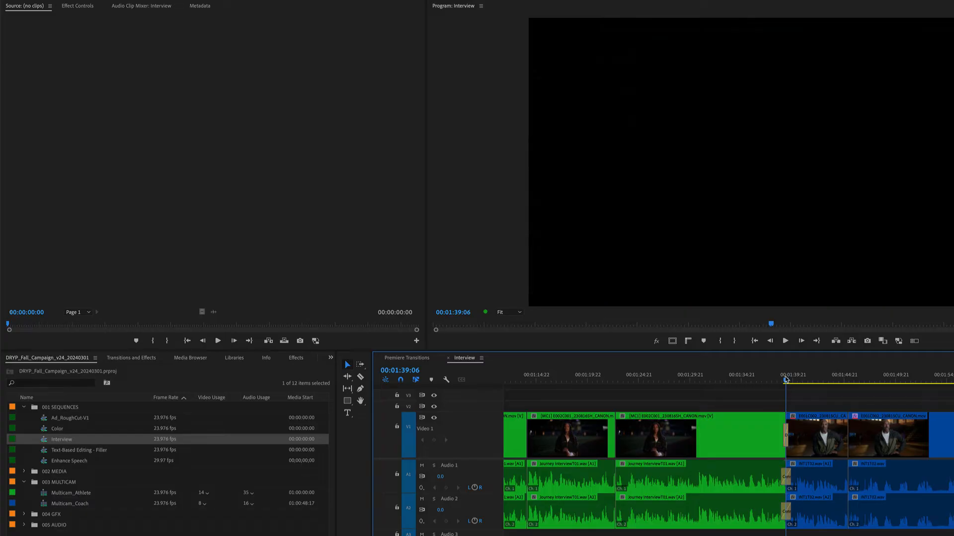
key(equal)
key(equal)
key(equal)
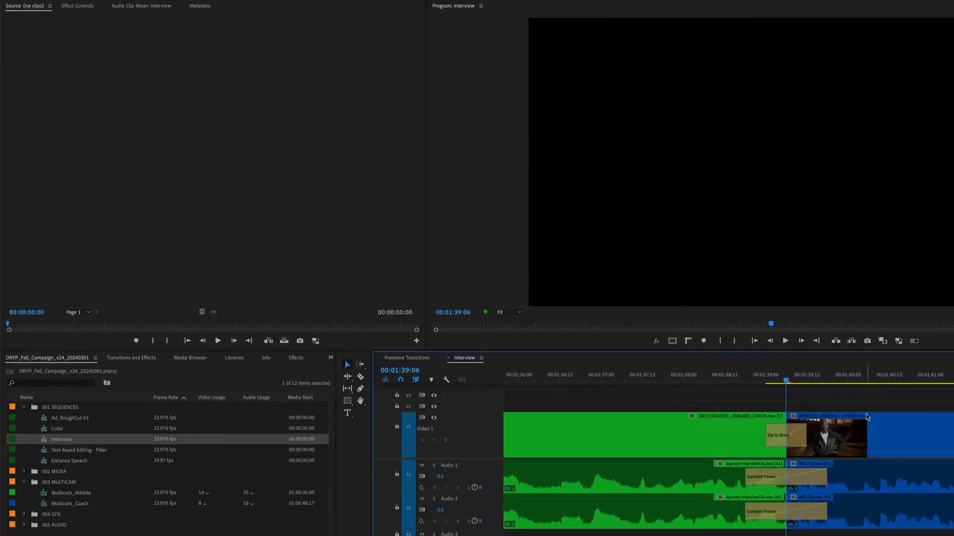
click(796, 442)
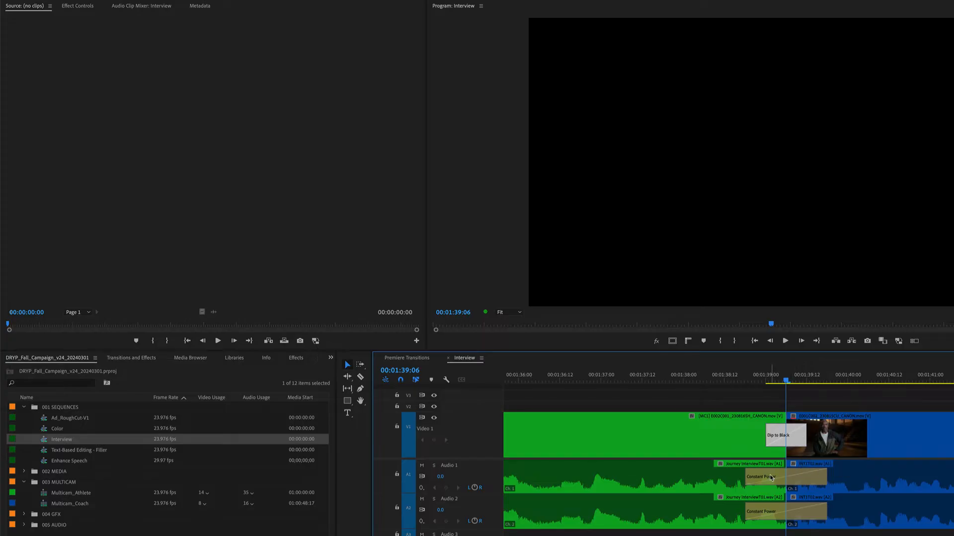
Step: Examine the Constant Power transitions on A1 and A2 and the linked clips on both sides of the 00:01:39:06 cut
click(771, 478)
click(801, 518)
click(796, 479)
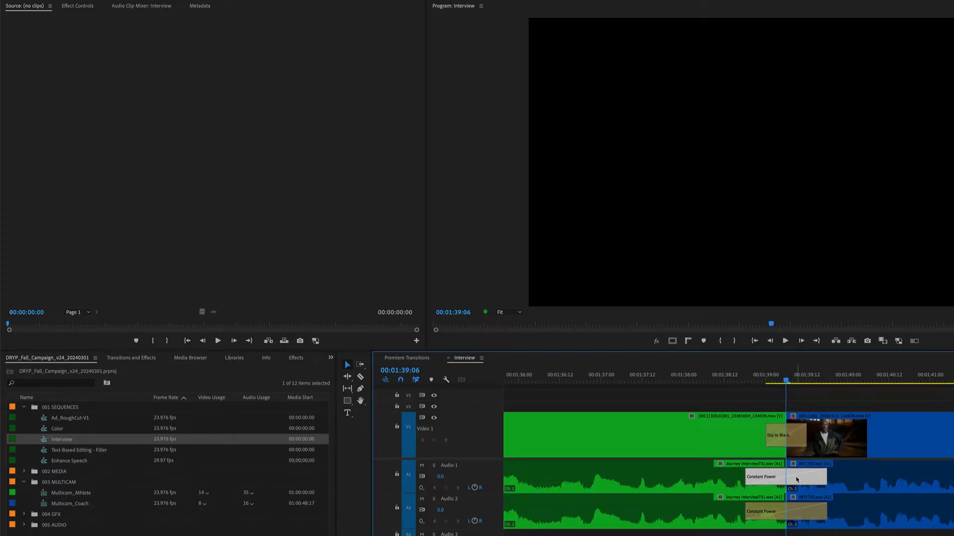
click(798, 514)
click(801, 480)
click(803, 519)
click(801, 485)
click(834, 410)
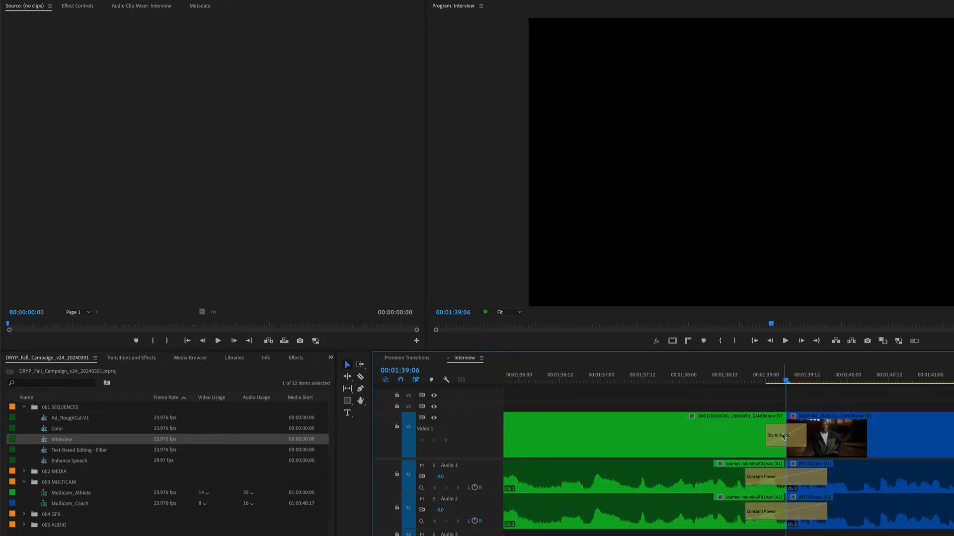
click(834, 432)
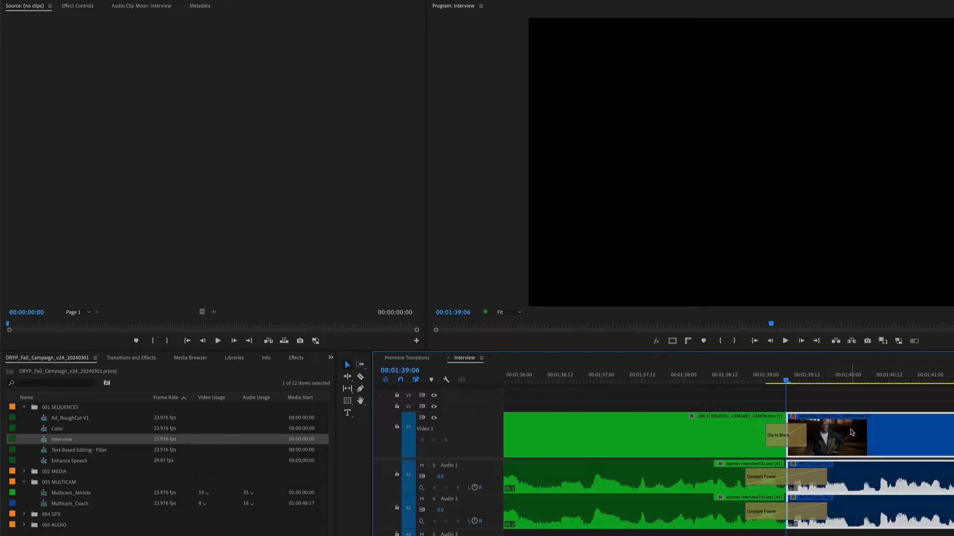
click(757, 433)
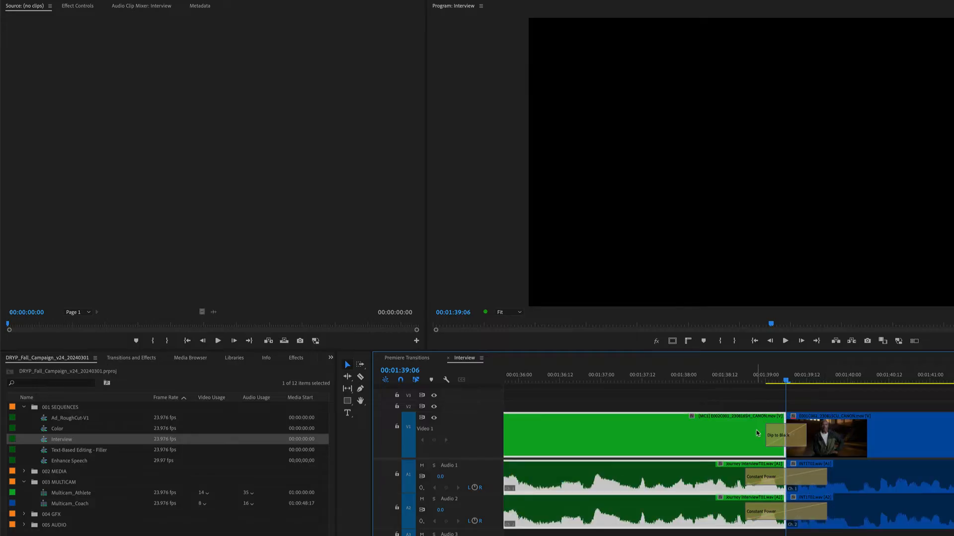
click(794, 402)
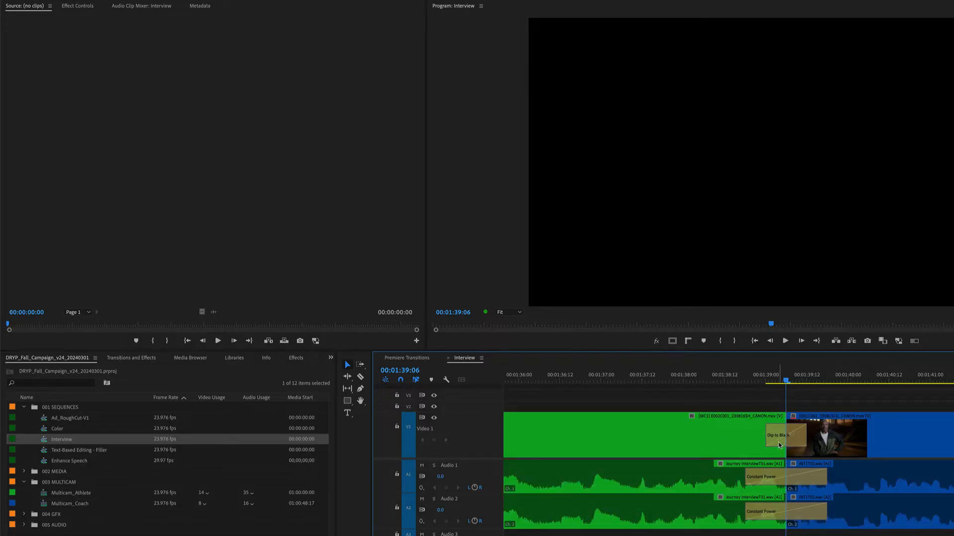
Step: Delete the Dip to Black and both Constant Power transitions at the 00:01:39:06 cut, and try applying the default video transition
click(780, 446)
key(Delete)
click(797, 481)
key(Delete)
click(796, 514)
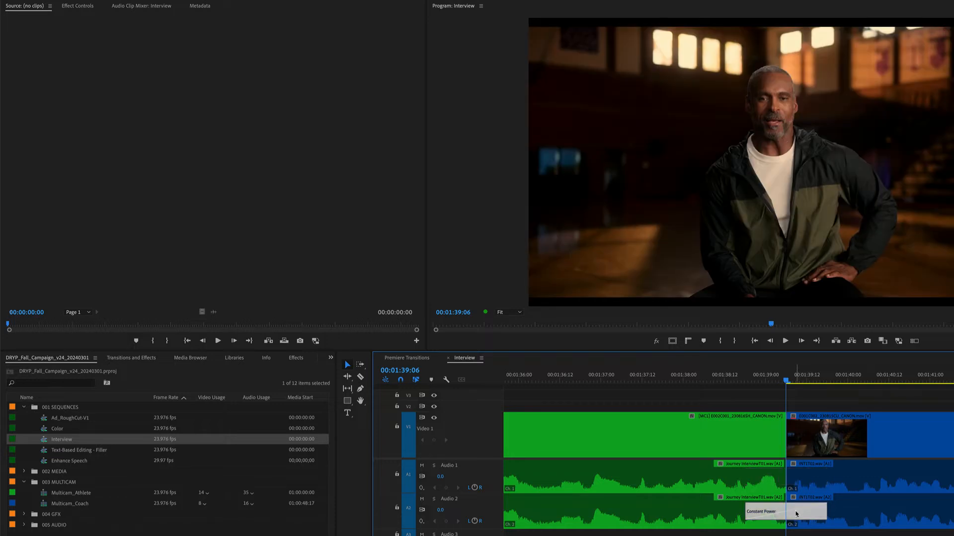
key(Delete)
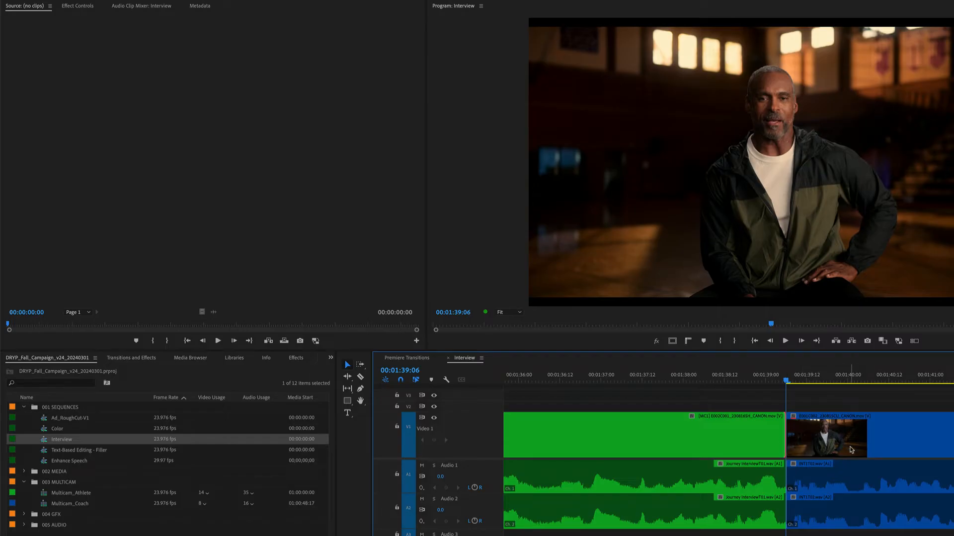
key(ctrl+d)
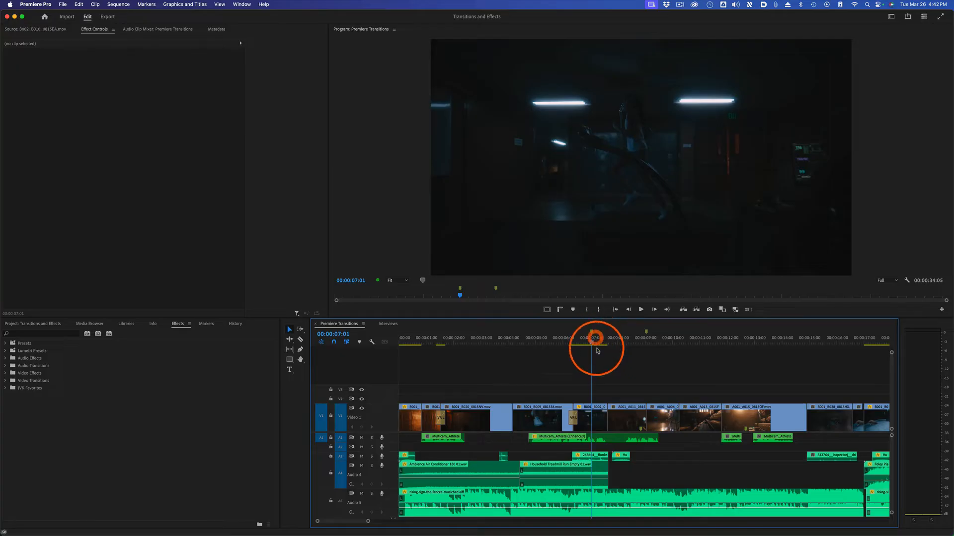
Step: Select the V1 clip at 00:00:08:11 in the Premiere Transitions sequence and locate Brightness & Contrast among the Color Correction video effects
click(630, 338)
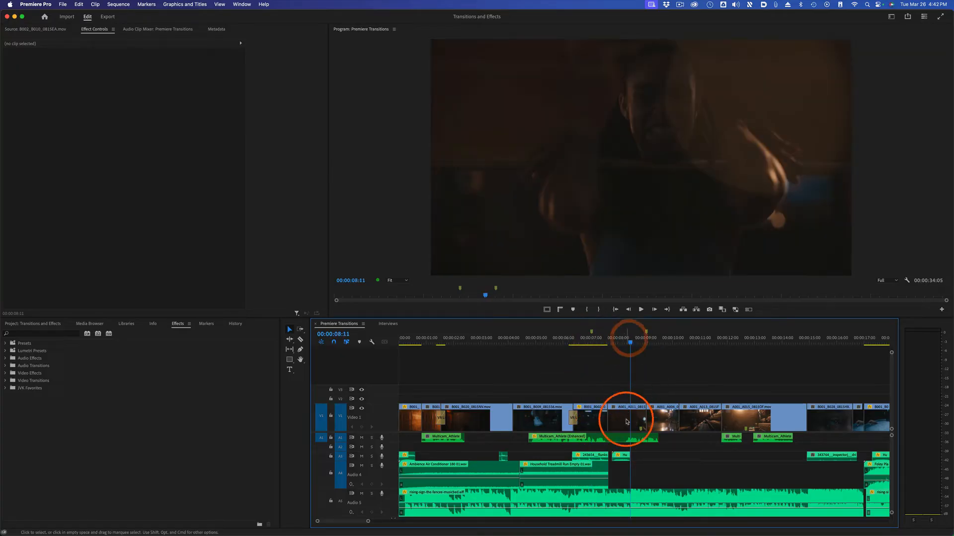
click(628, 416)
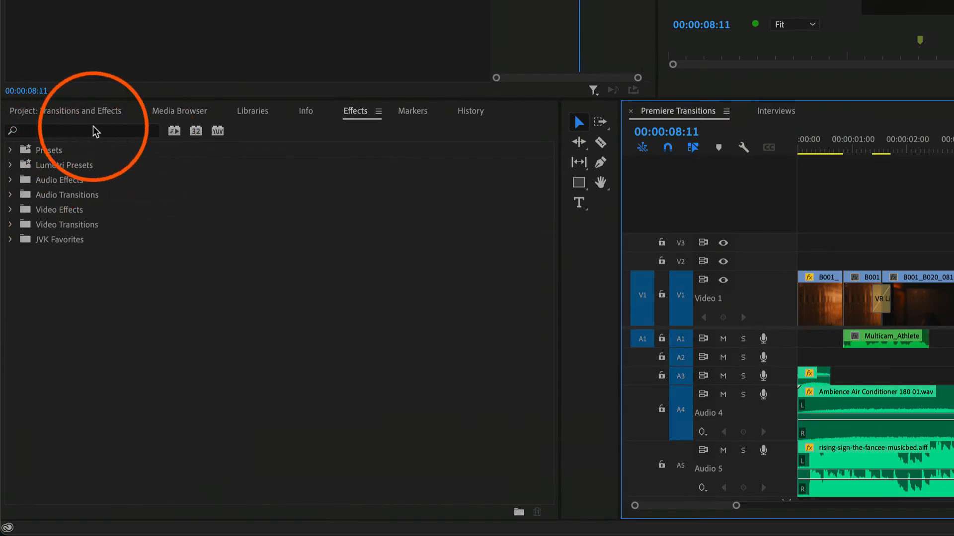
click(55, 132)
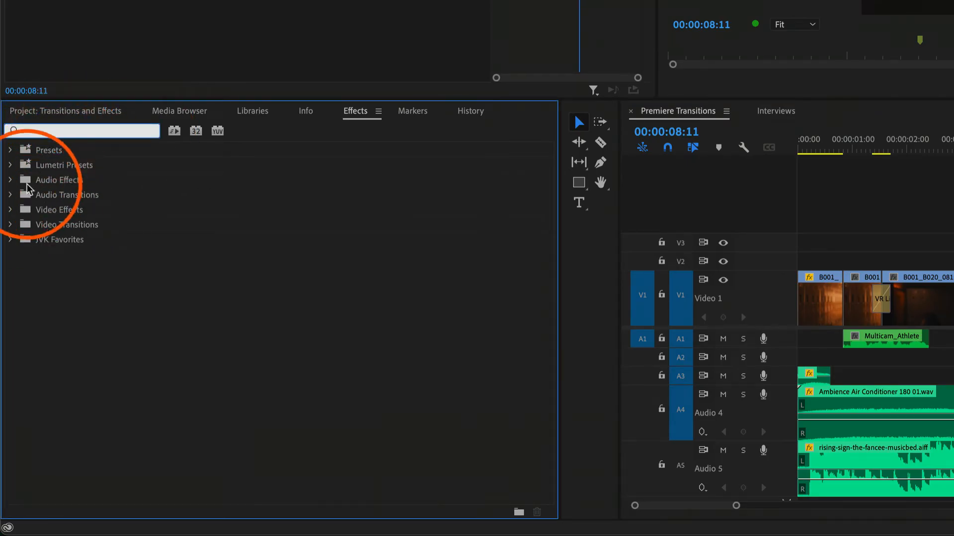
click(11, 210)
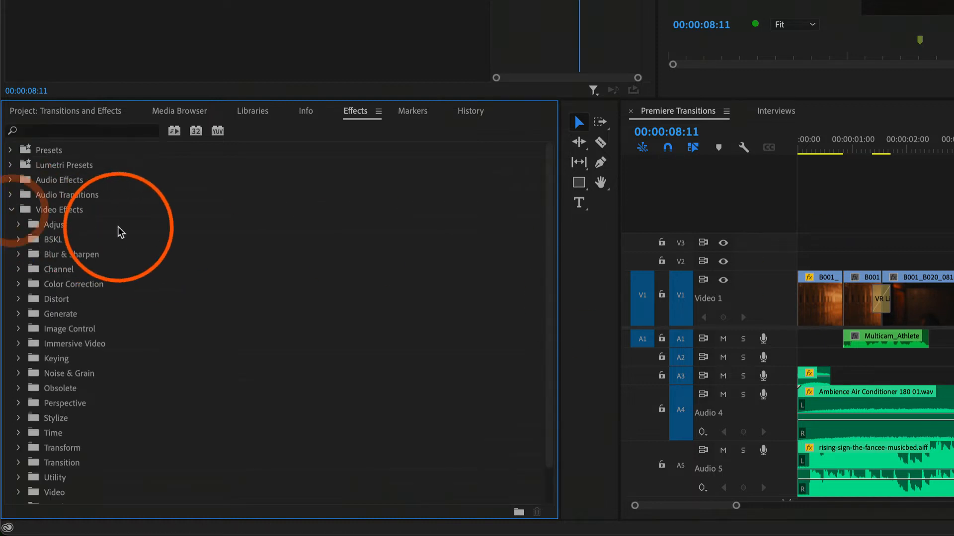
click(18, 286)
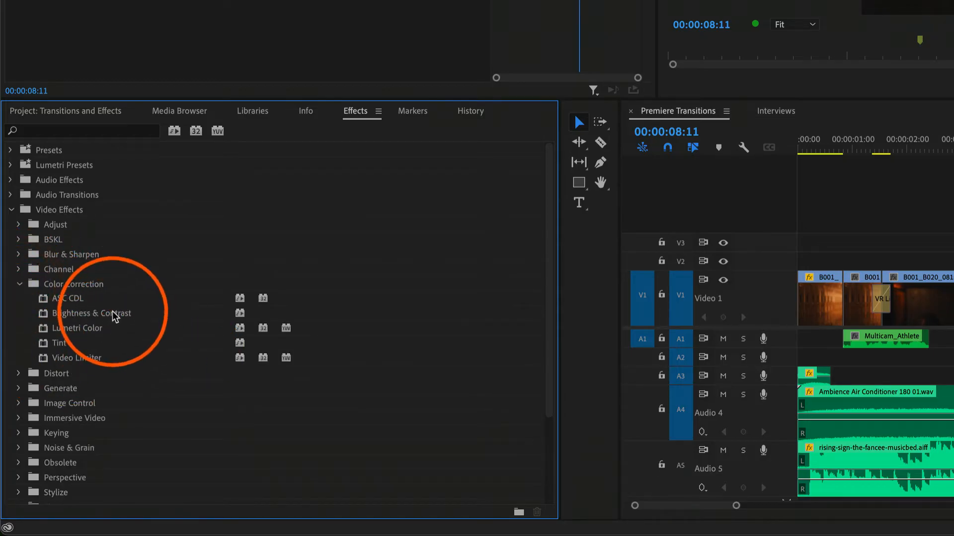
click(115, 314)
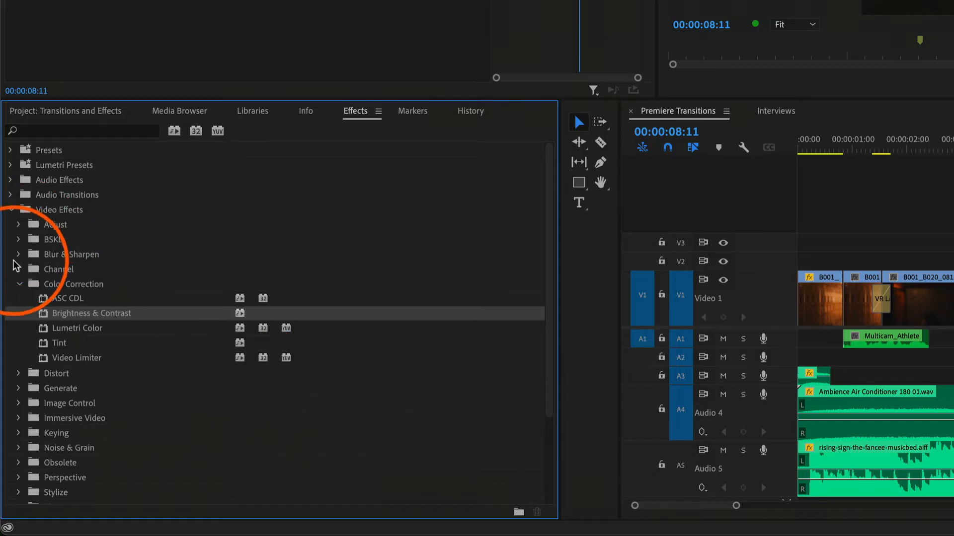
click(20, 285)
click(11, 210)
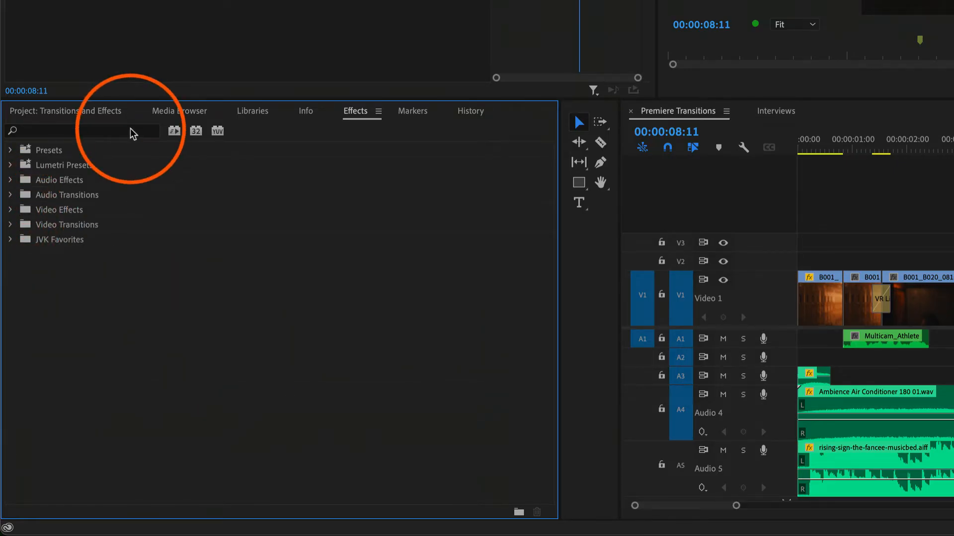
Step: Search the effects for "Bright", apply Brightness & Contrast to the A001_A011 clip, and select the effect in the clip's effect settings
click(45, 134)
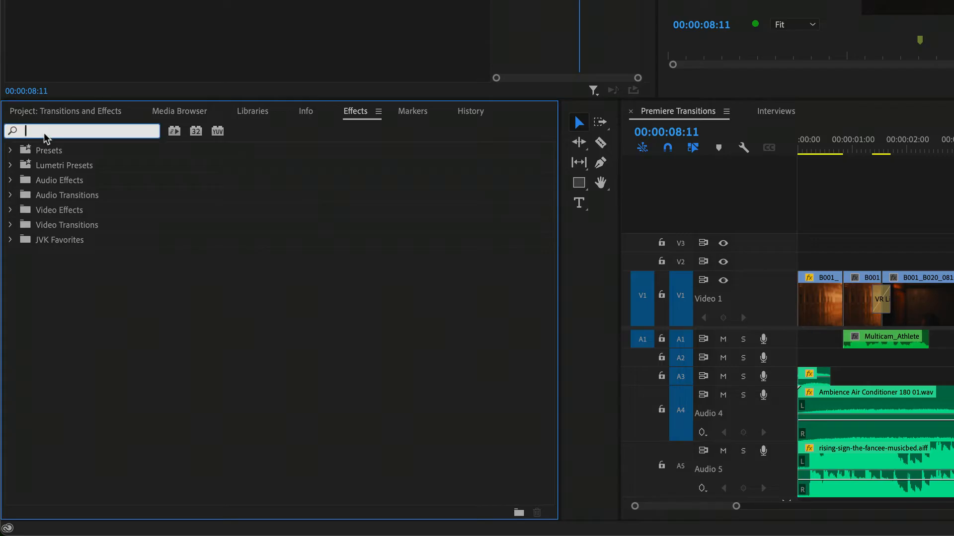
text(Bright)
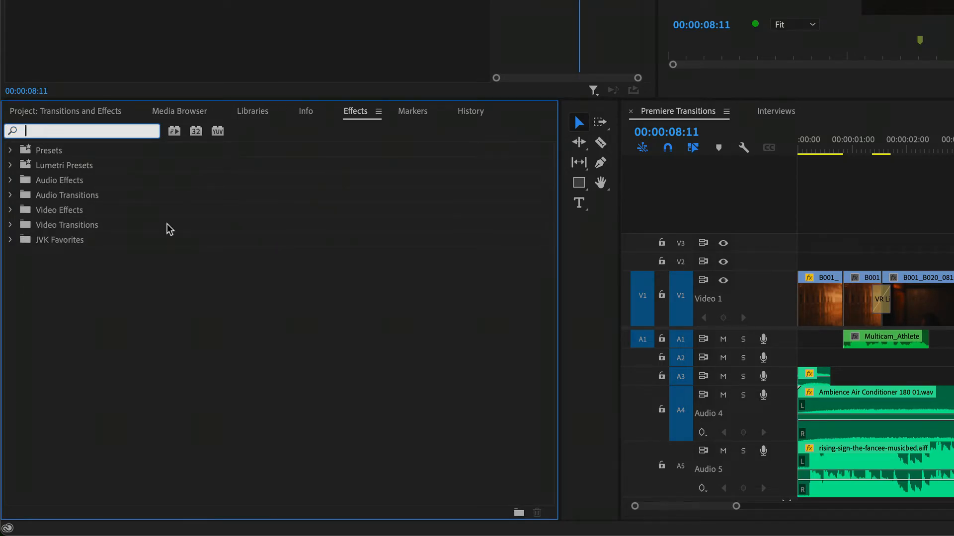
text(Bri)
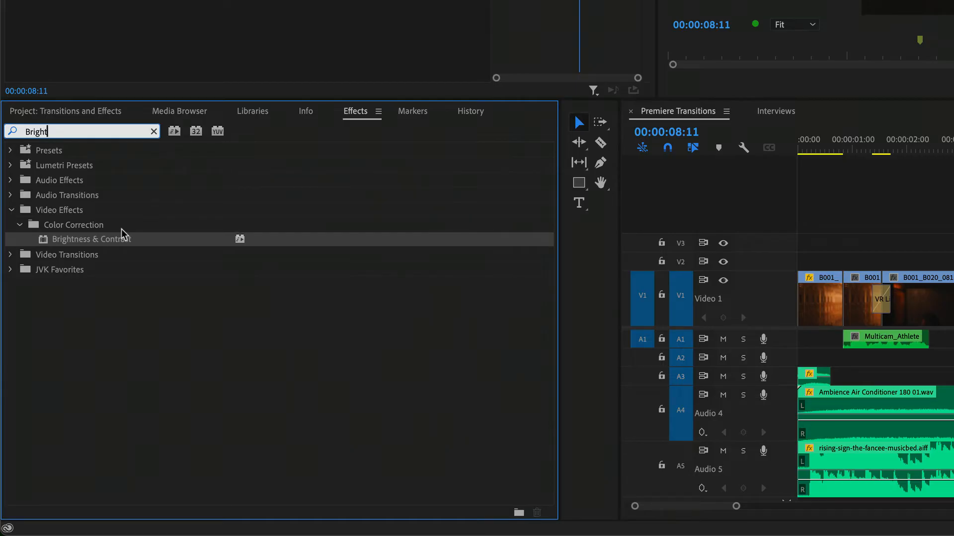
drag(42, 240, 953, 292)
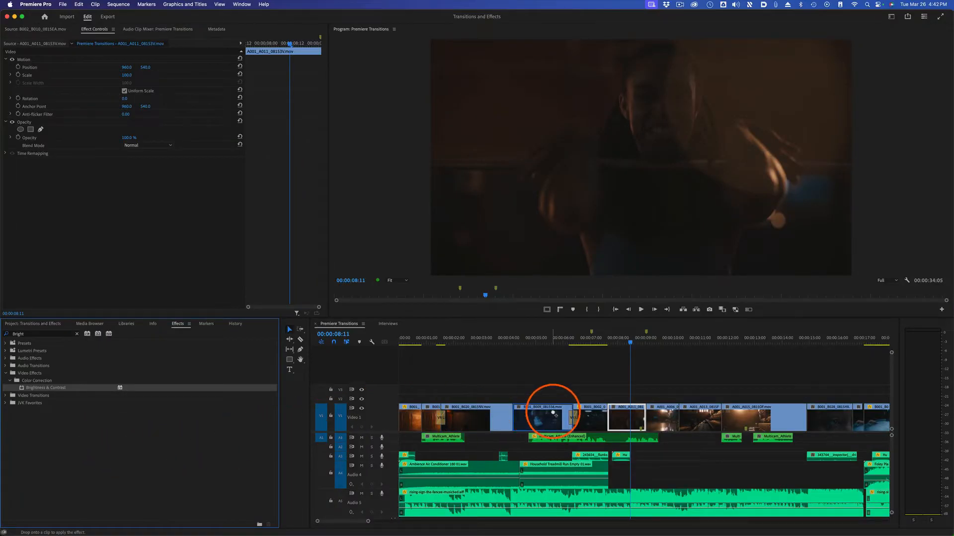
drag(553, 413, 635, 416)
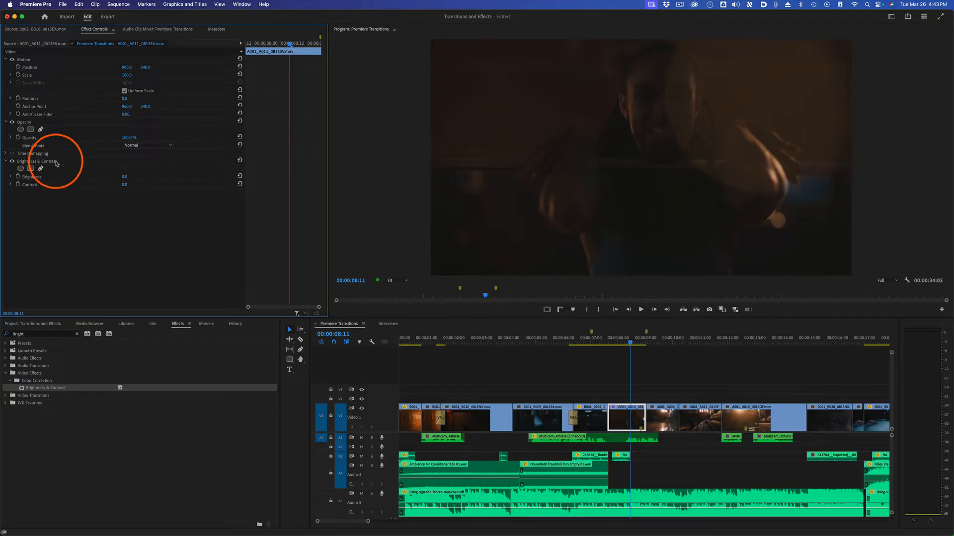
click(57, 161)
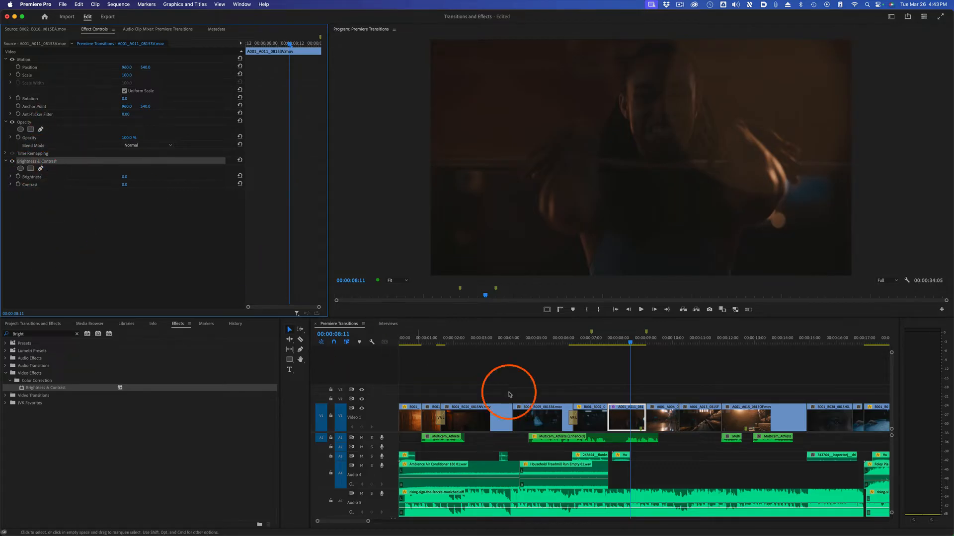
Step: Compare the applied effects of the neighbouring V1 clip at 00:00:09:12, and return the playhead to the A001_A011 clip
click(660, 338)
click(659, 415)
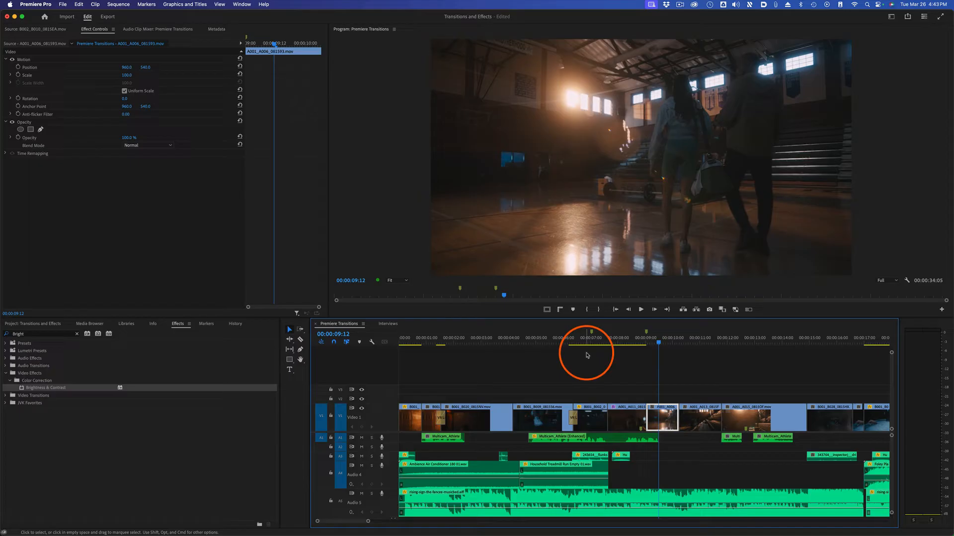
click(622, 340)
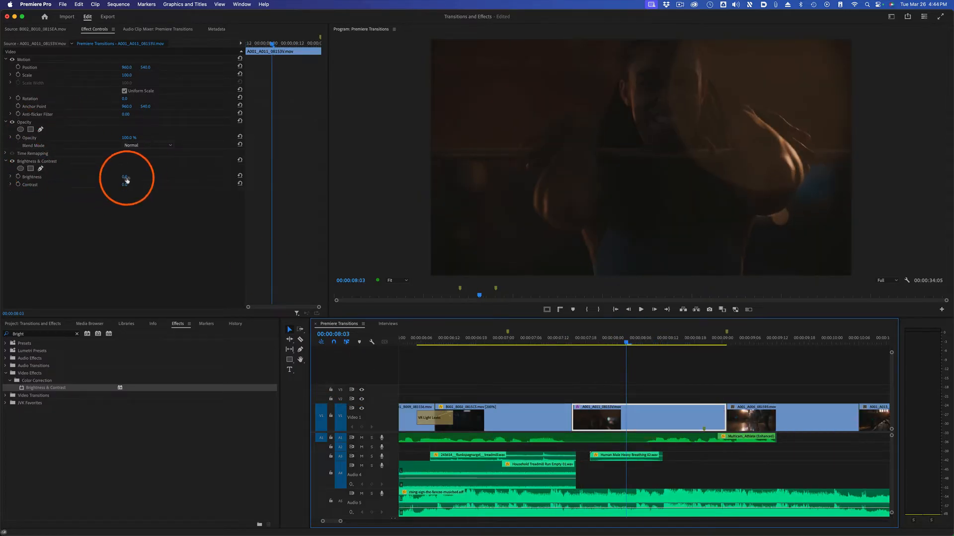
Step: Set the A001_A011 clip's Brightness to 36 and Contrast to 23, and compare the image with the effect switched off and on
drag(124, 176, 135, 185)
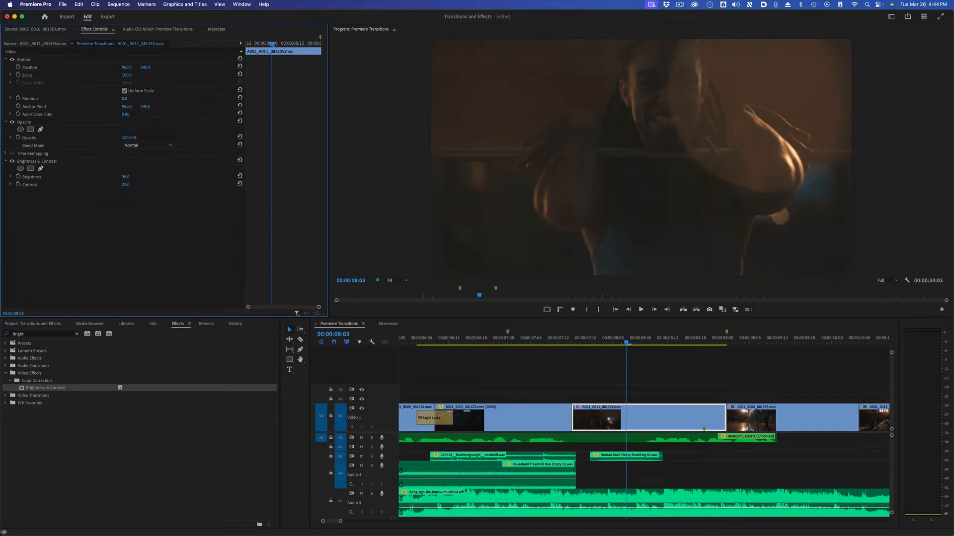
click(194, 206)
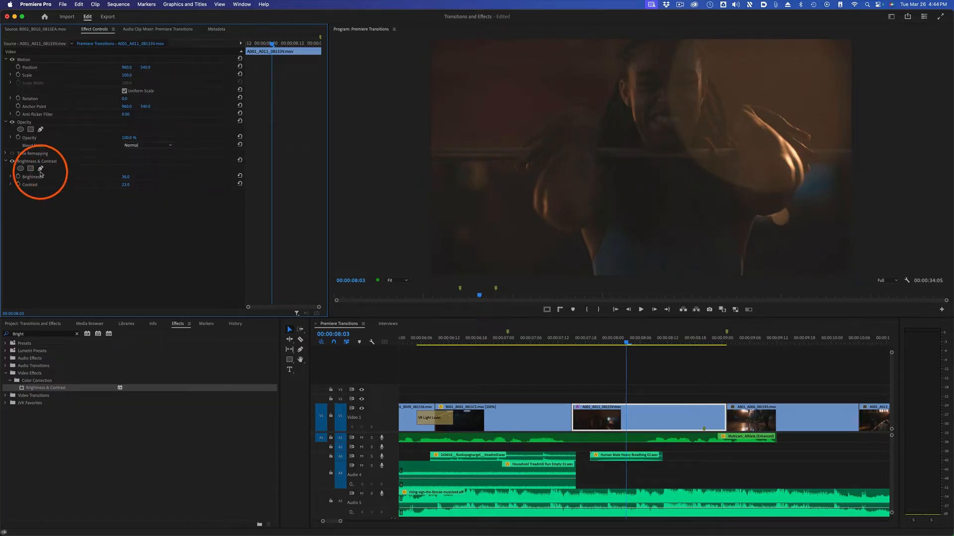
click(12, 162)
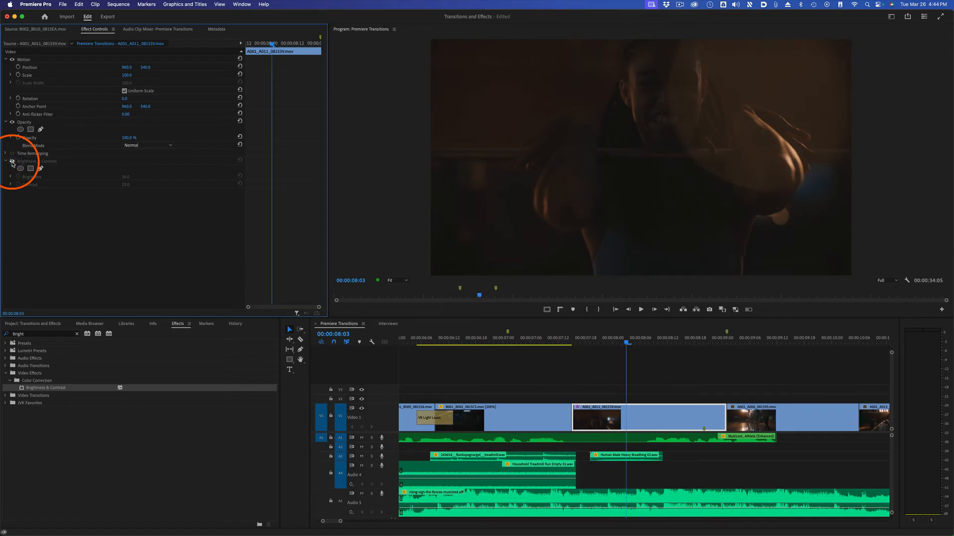
click(13, 162)
click(13, 162)
click(12, 162)
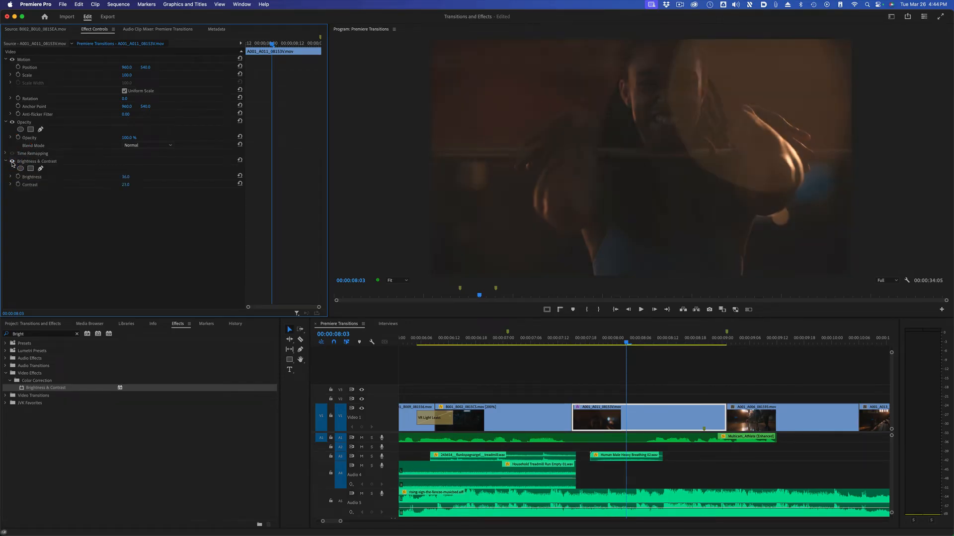
Step: Search the effects for "Levels" and apply the Levels effect to the A001_A011 clip
click(48, 331)
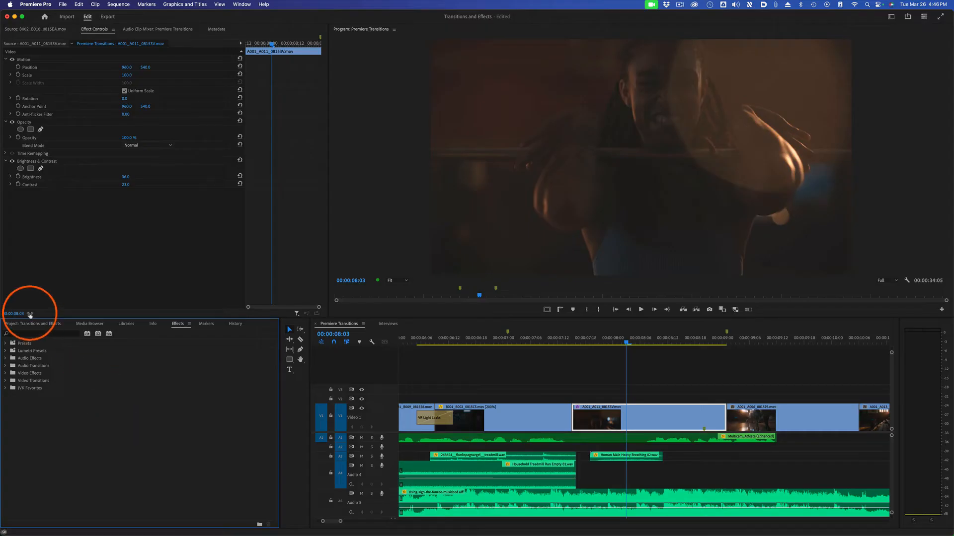
click(30, 334)
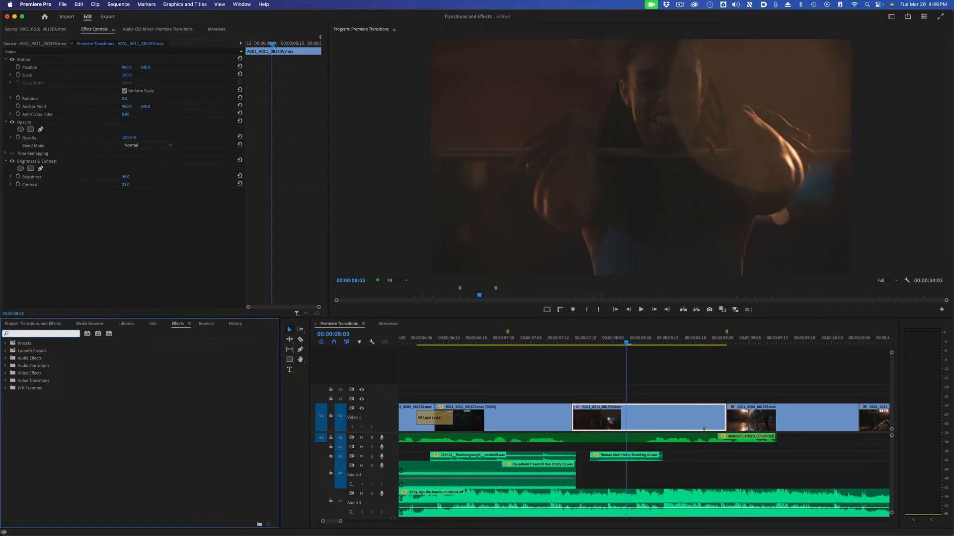
text(Levels)
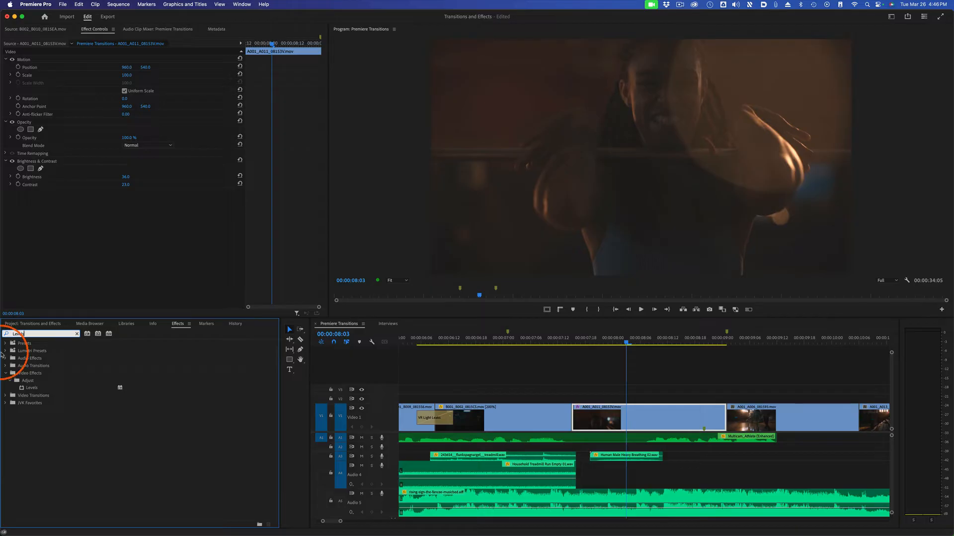
drag(22, 390, 628, 413)
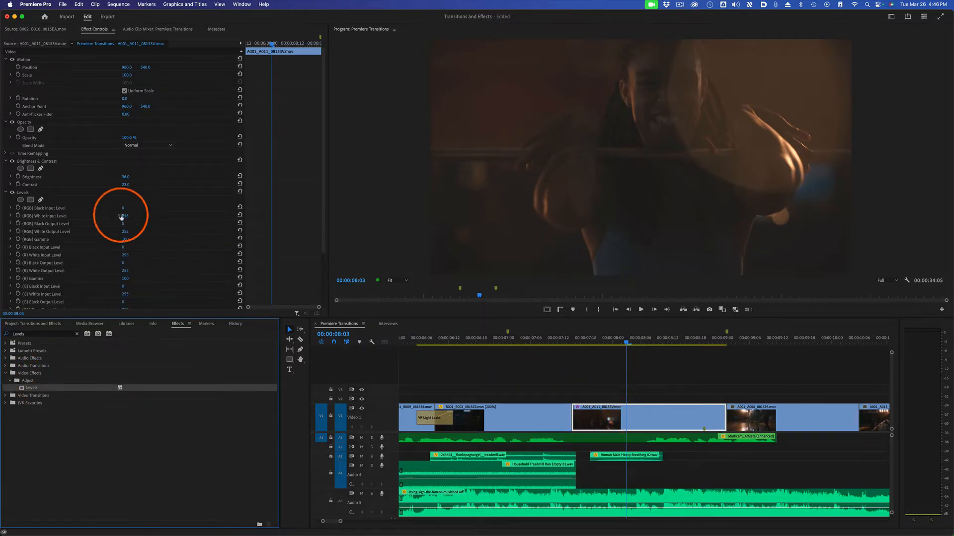
Step: Try the Levels effect with (RGB) Black Input Level 4 and (G) Gamma 113, and remove the effect from the clip
scroll(172, 201, down, 2)
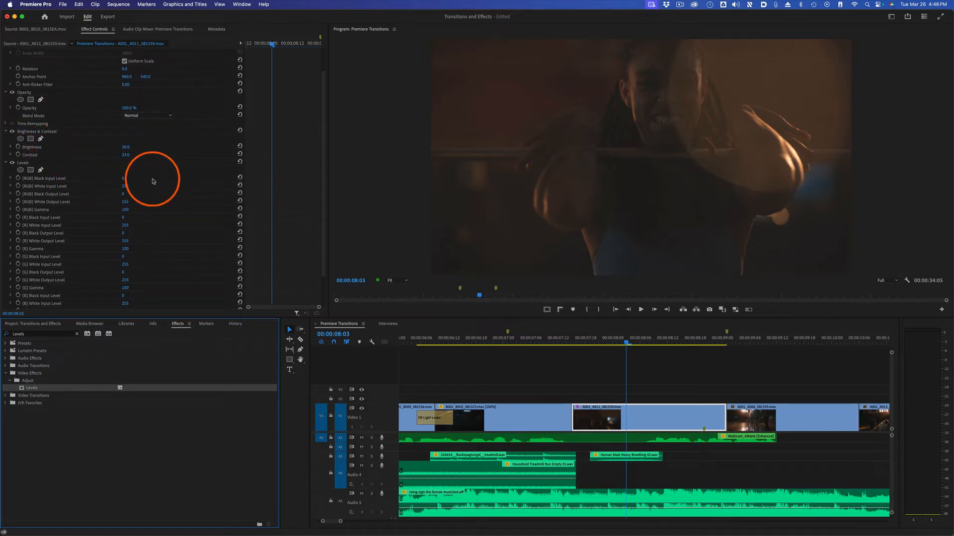
scroll(193, 188, down, 2)
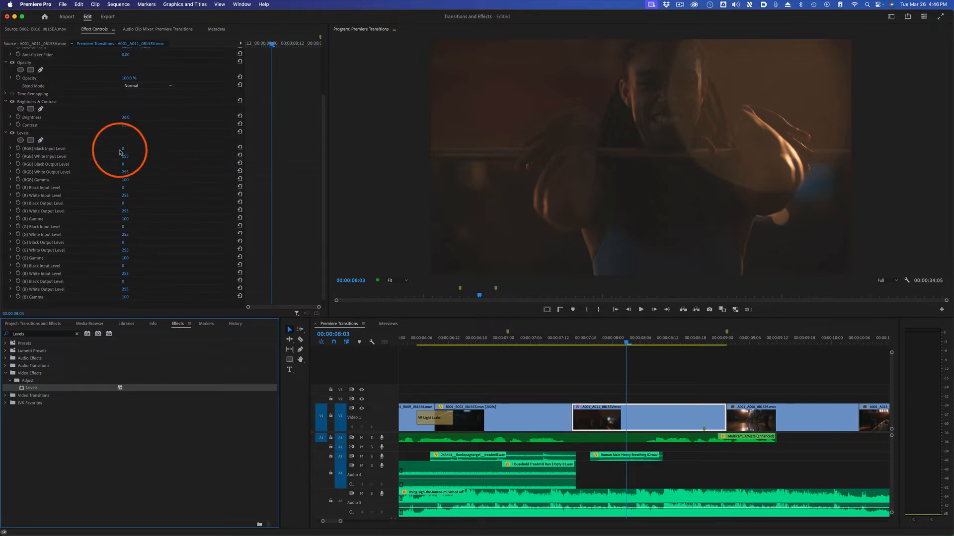
click(126, 259)
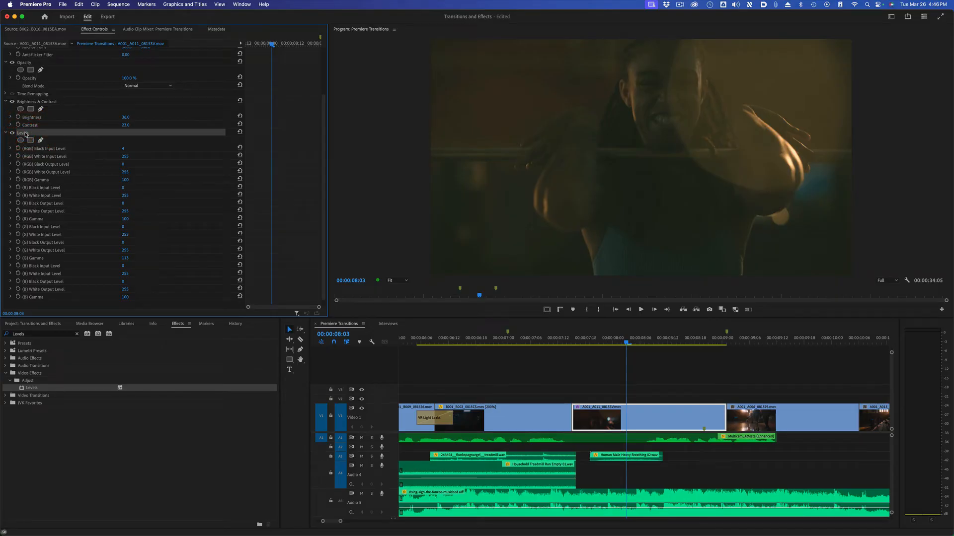
key(Delete)
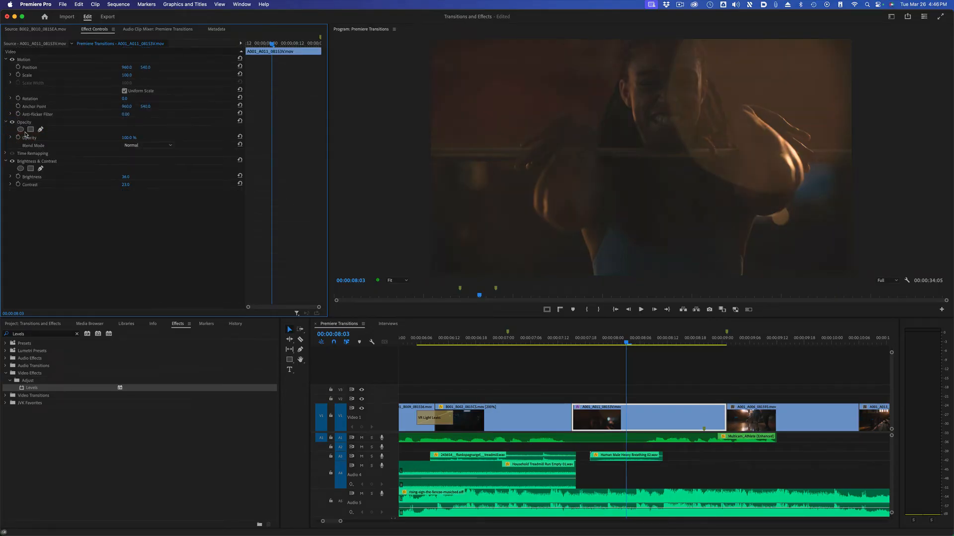
Step: Find the Tint effect and apply it to the A001_A011 clip, and try reversing its order with Brightness & Contrast
click(37, 337)
text(Tint)
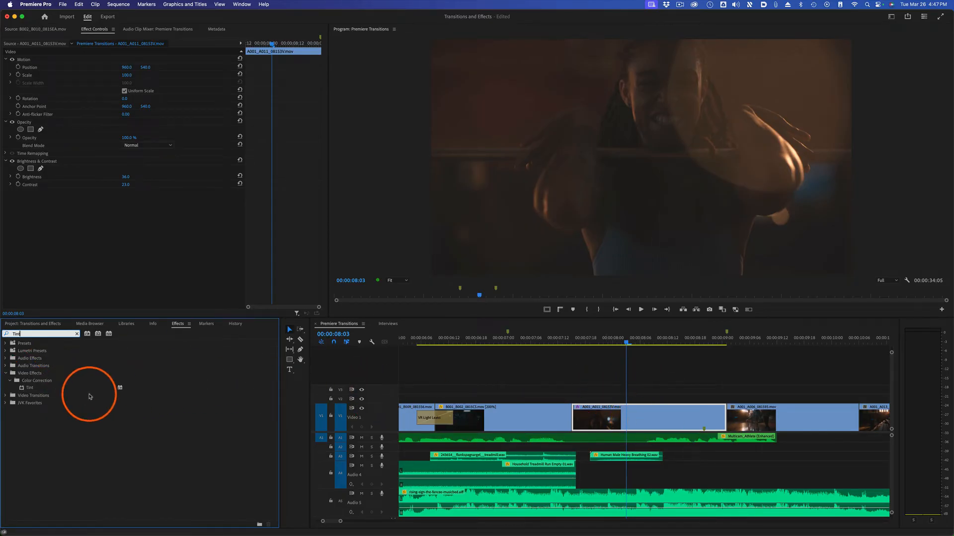
drag(25, 391, 122, 273)
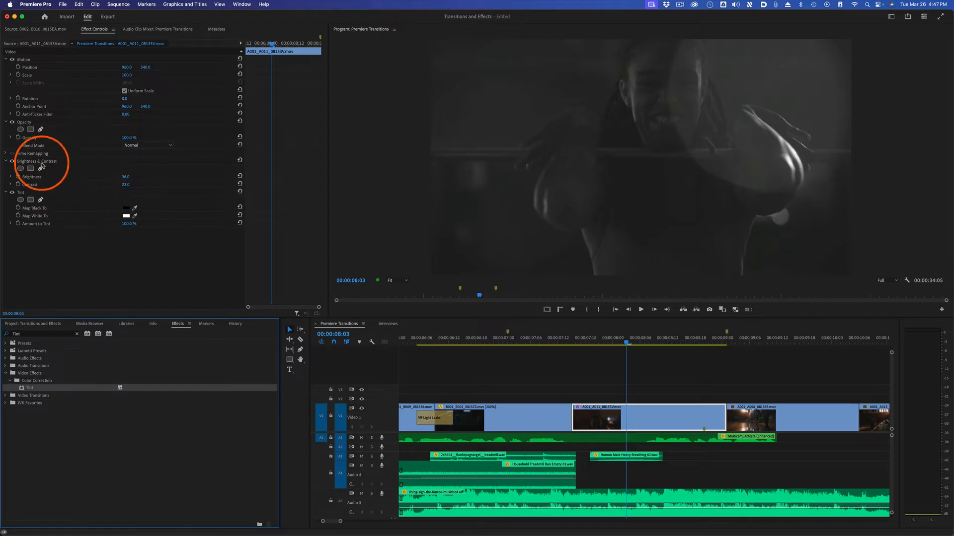
drag(49, 163, 47, 240)
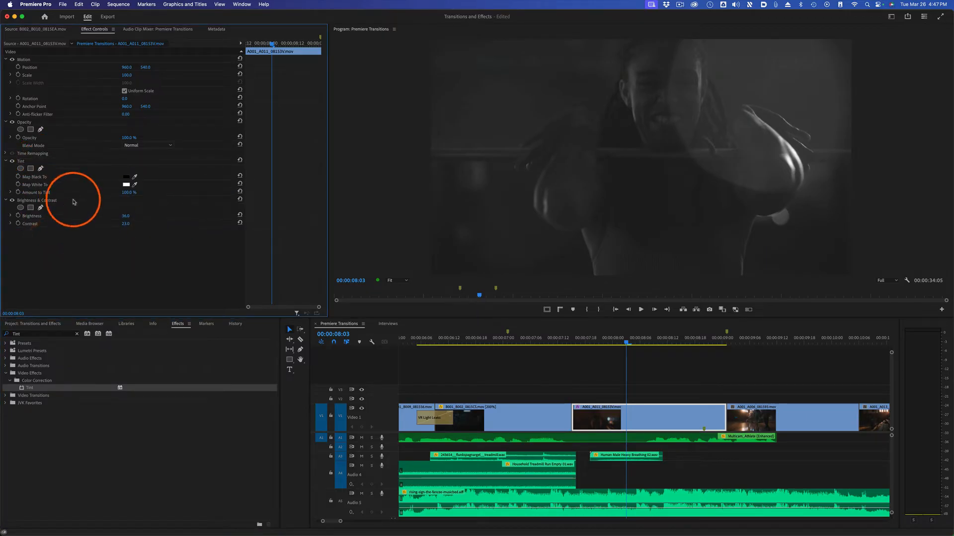
drag(55, 202, 46, 159)
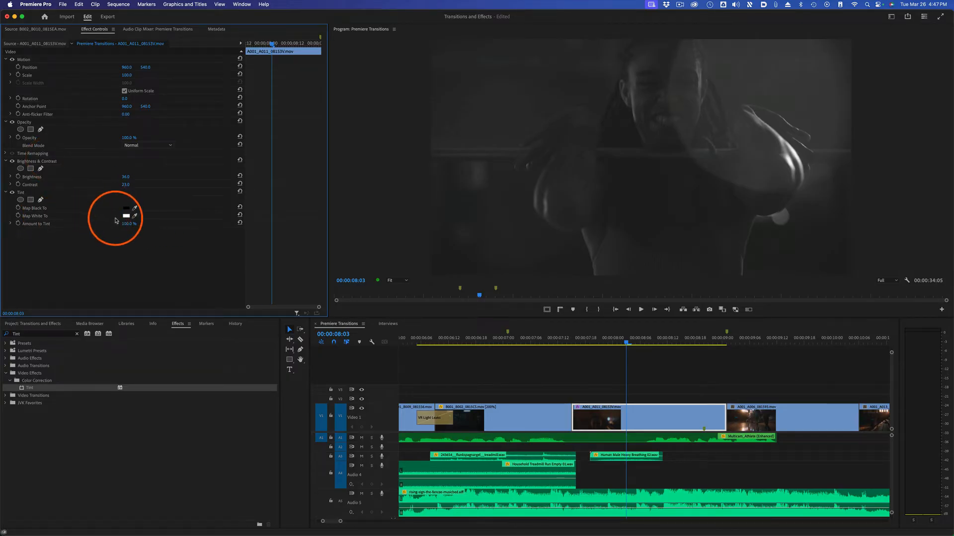
Step: Set the A001_A011 clip's Tint to map white to orange (FF8017) with an Amount to Tint of 38%
click(126, 216)
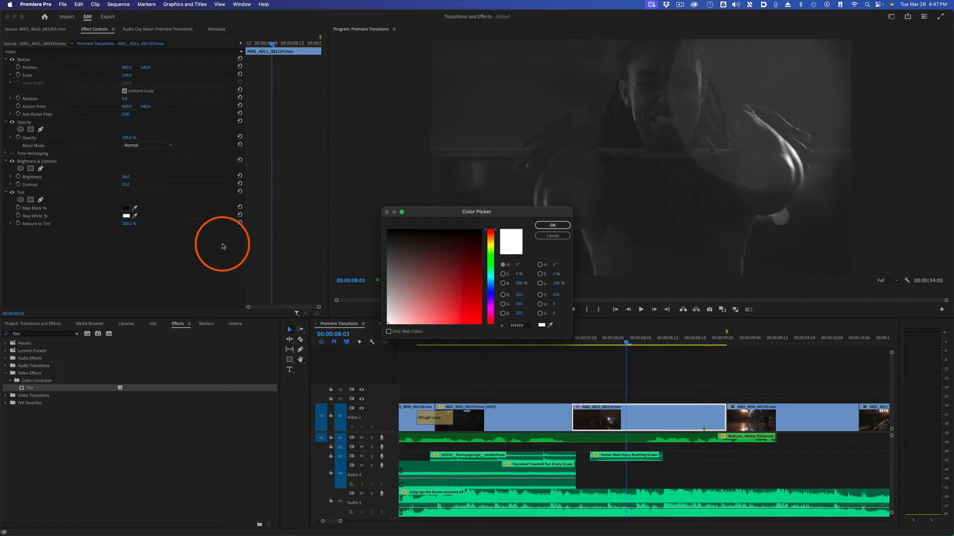
drag(491, 233, 490, 237)
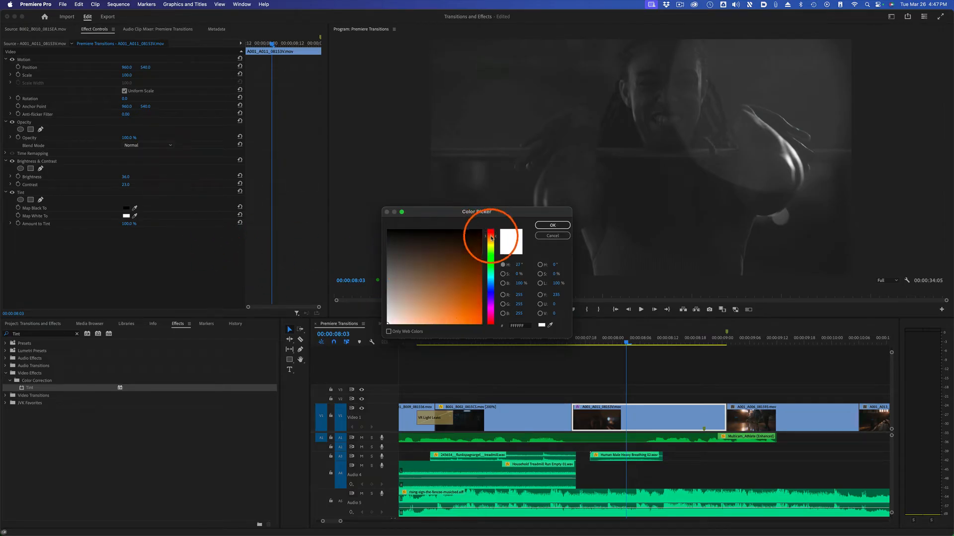
drag(466, 273, 474, 320)
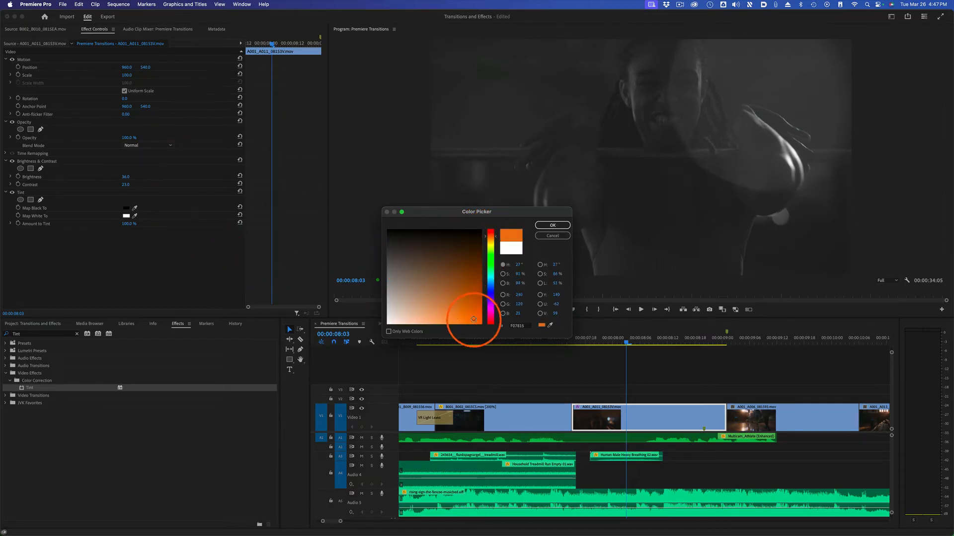
click(548, 226)
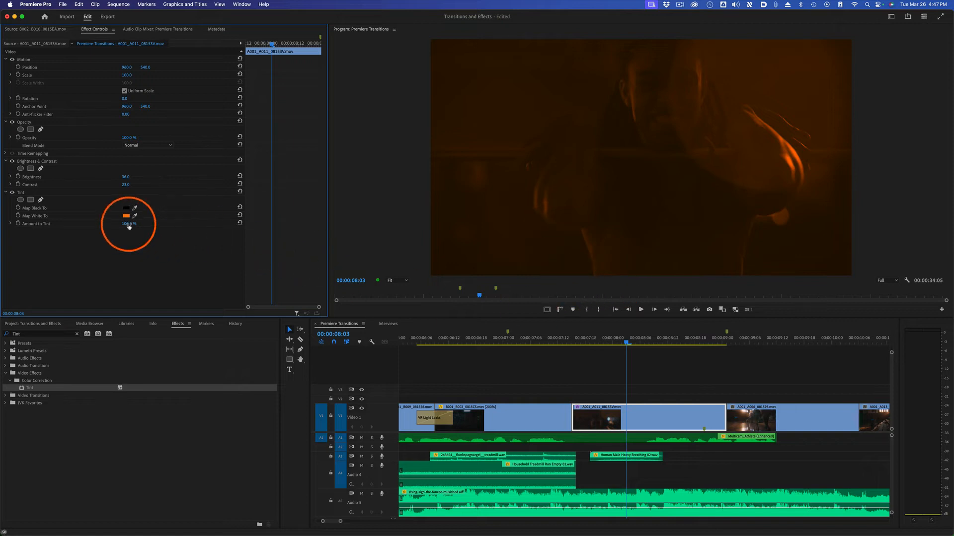
drag(128, 223, 108, 224)
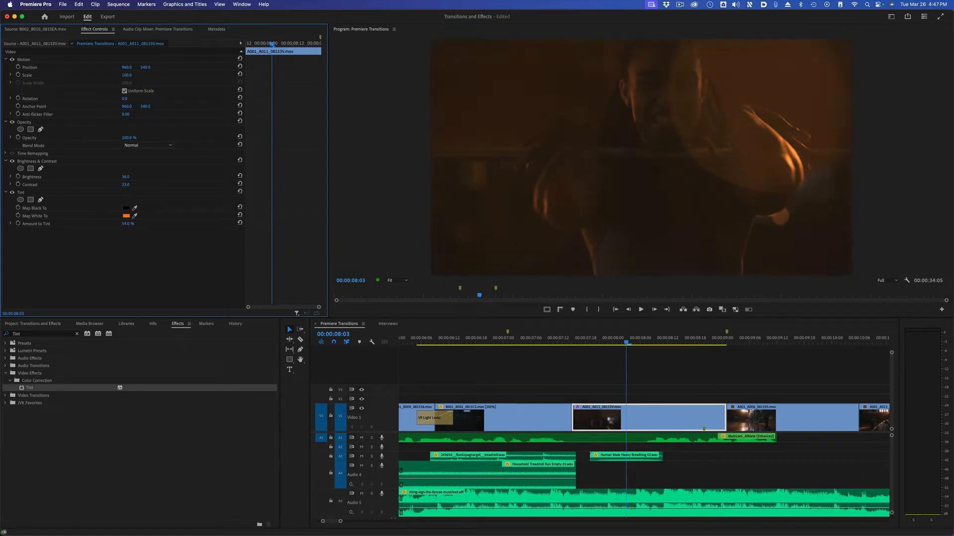
Step: Compare the A001_A011 clip with the next clip at 00:00:09:07, and with its Brightness & Contrast and Tint effects switched off and on
drag(694, 342, 755, 342)
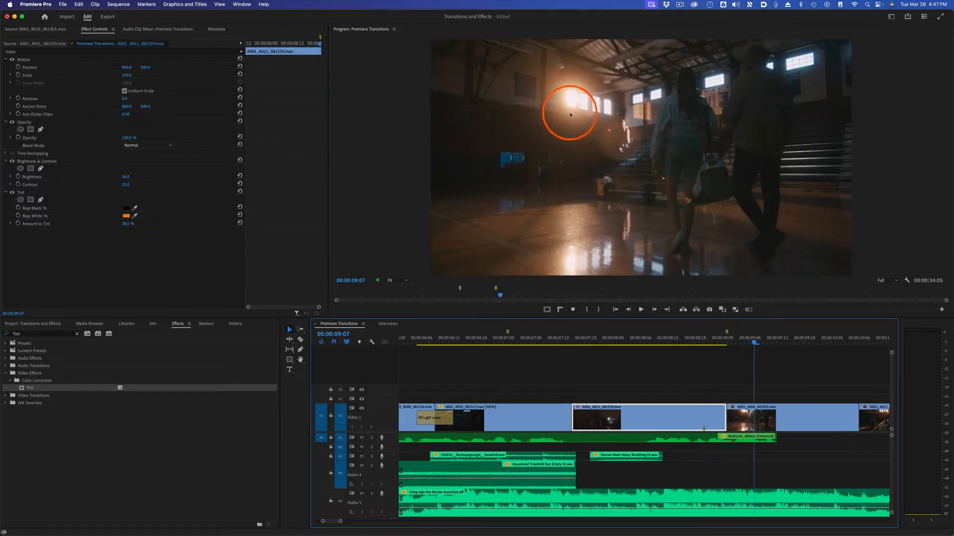
click(695, 341)
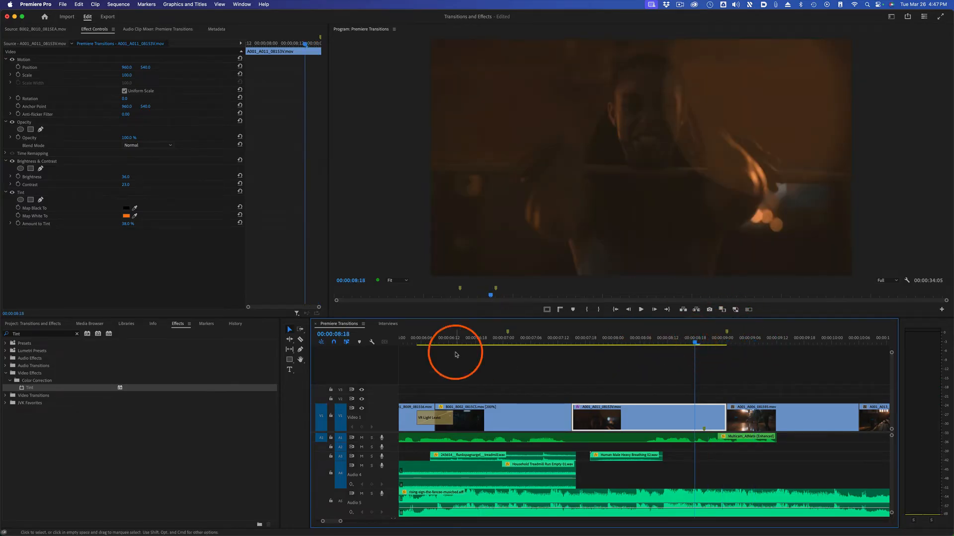
click(12, 161)
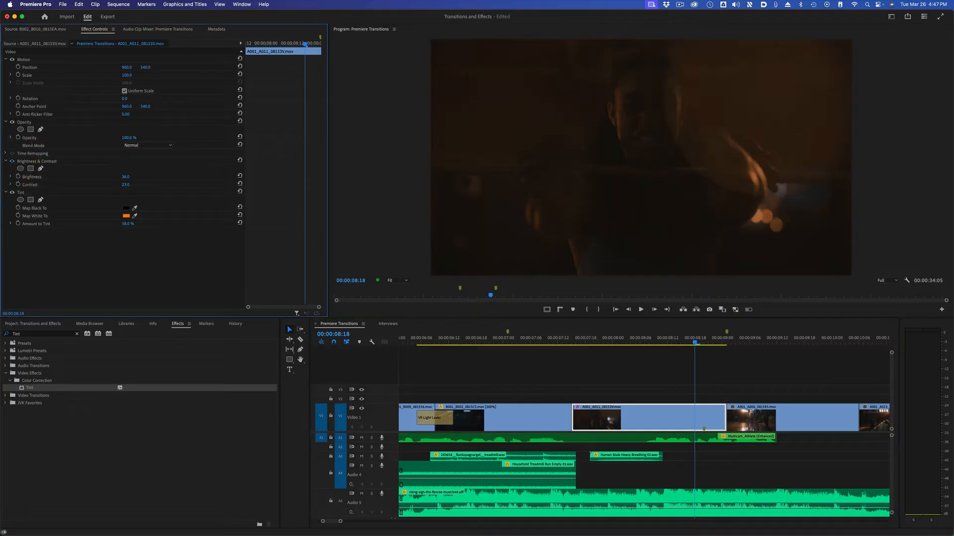
click(12, 192)
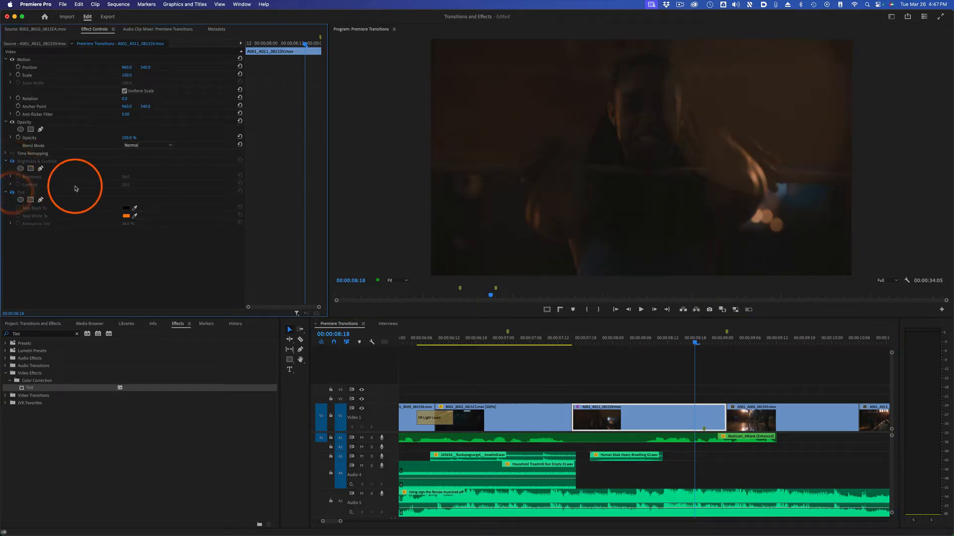
click(12, 193)
click(13, 161)
click(548, 331)
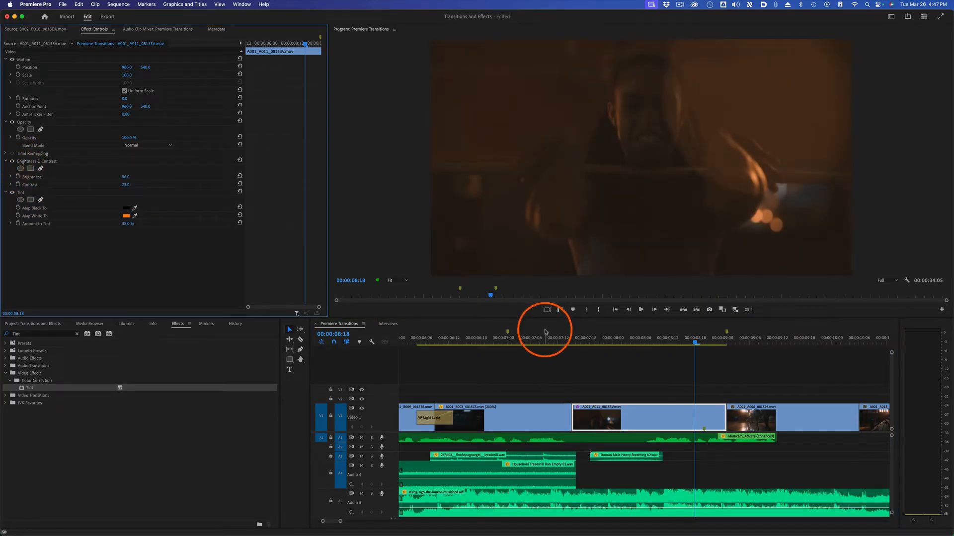
click(694, 368)
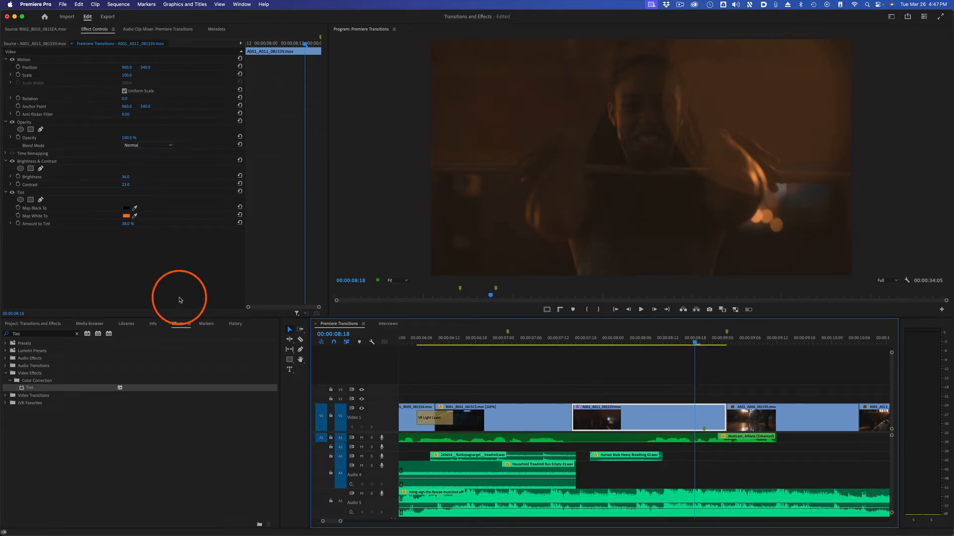
Step: Copy the Brightness & Contrast and Tint effects together from the A001_A011 clip
drag(611, 336, 582, 337)
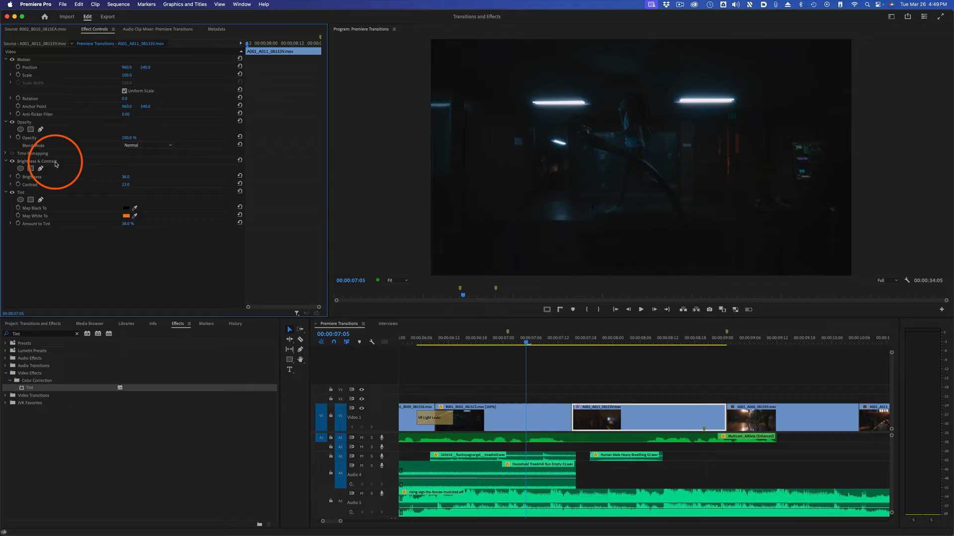
click(56, 162)
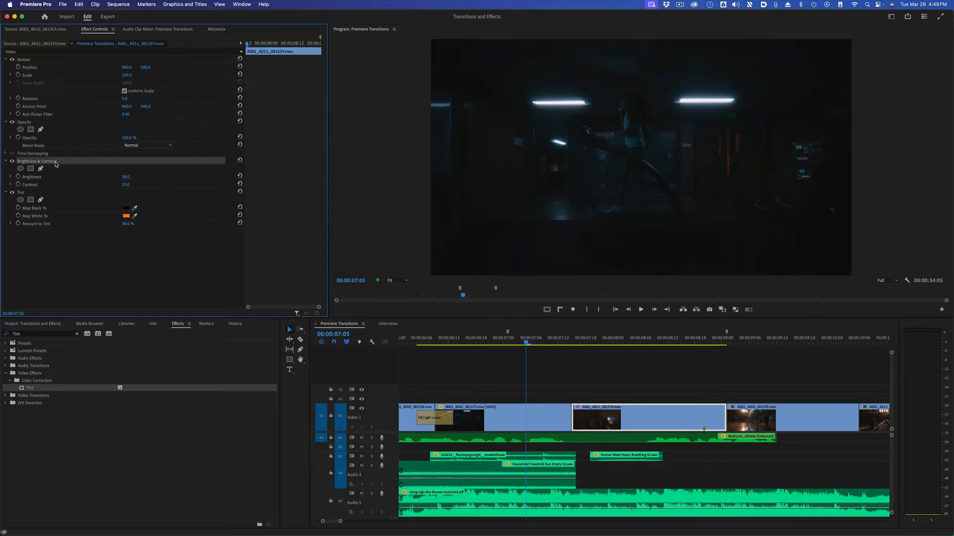
click(40, 194)
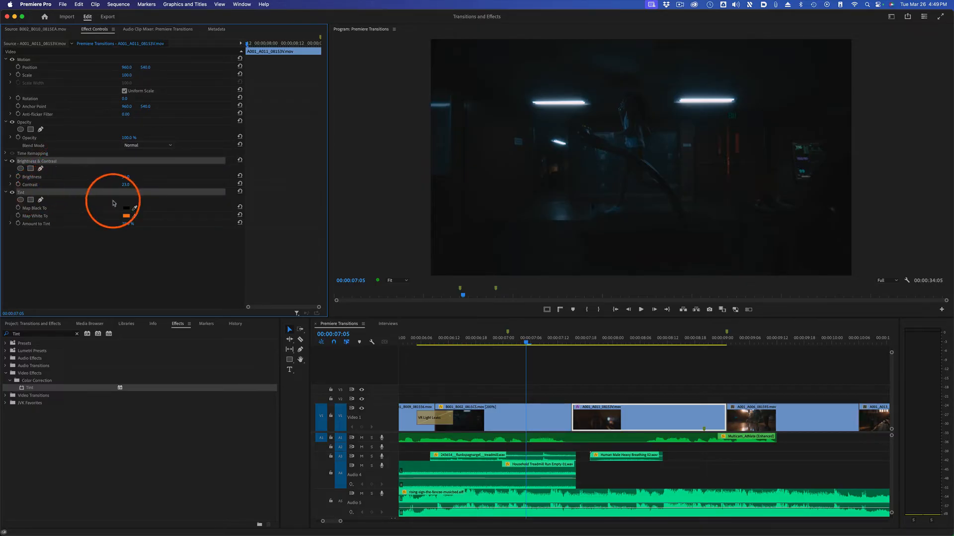
right_click(76, 196)
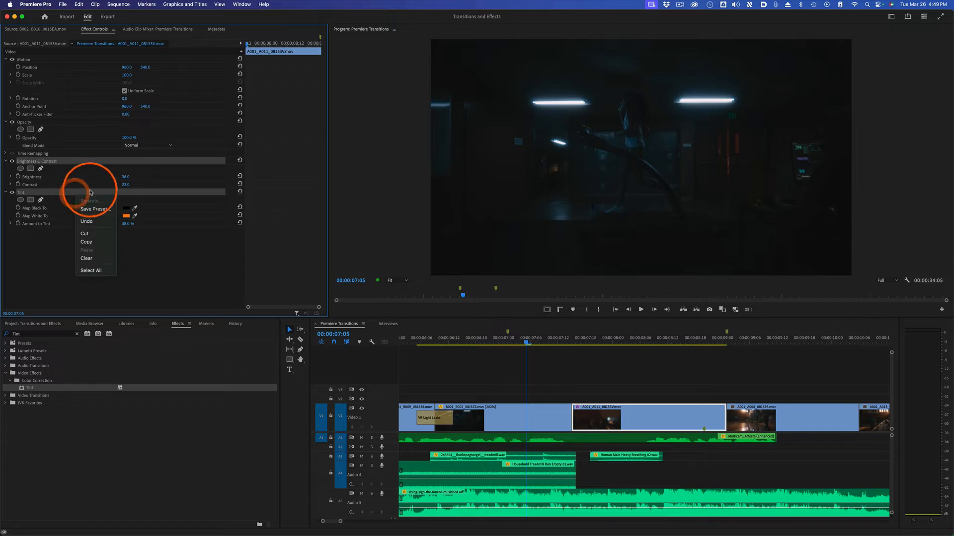
click(97, 240)
Step: Paste the copied effects onto the preceding B001_B002 clip on Video 1
click(517, 340)
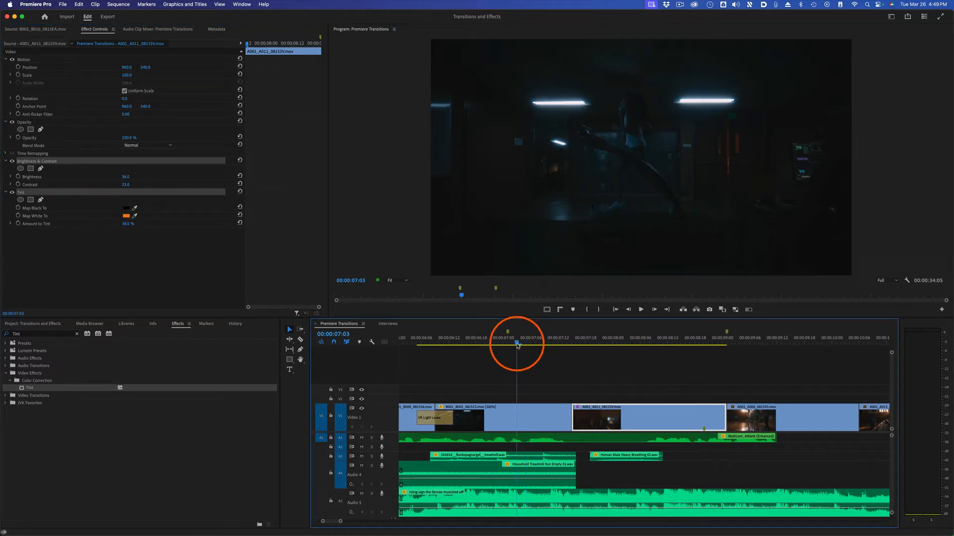
click(502, 415)
click(134, 187)
click(107, 212)
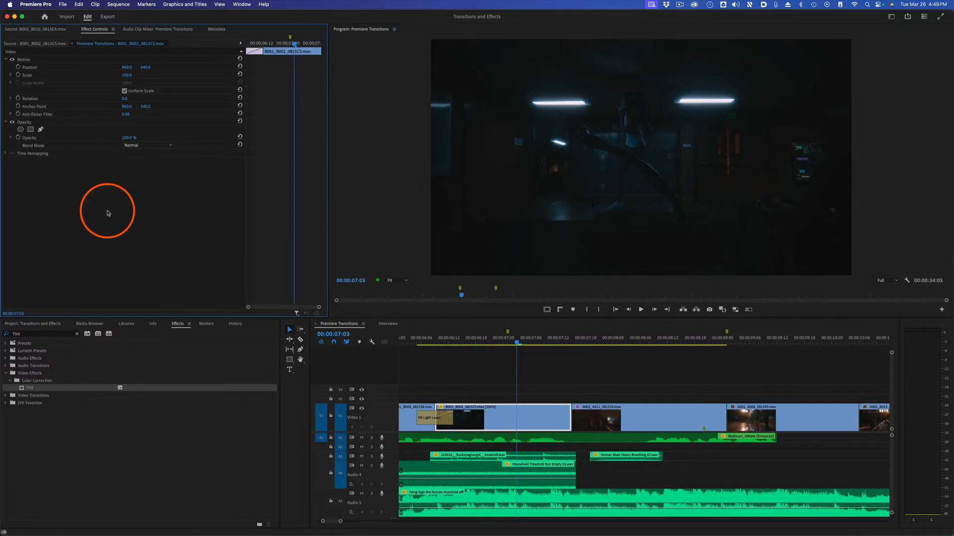
key(super+v)
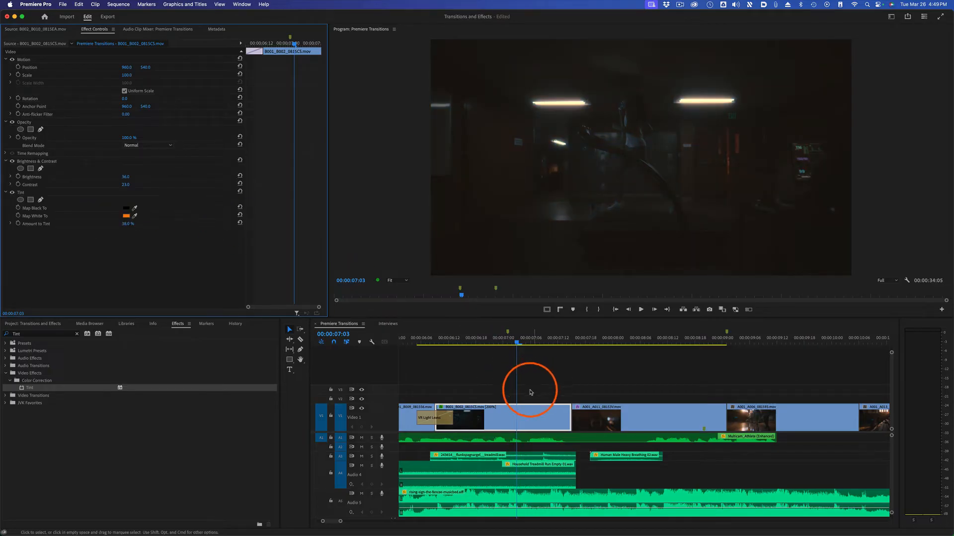
click(530, 363)
Step: Compare the B001_B002 clip with Brightness & Contrast and Tint each switched off and on
click(521, 412)
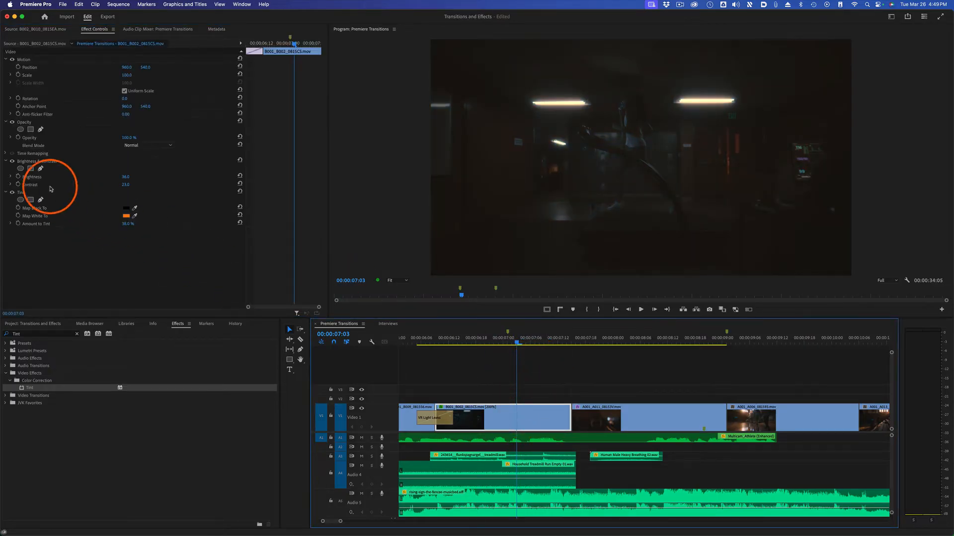
click(12, 161)
click(12, 161)
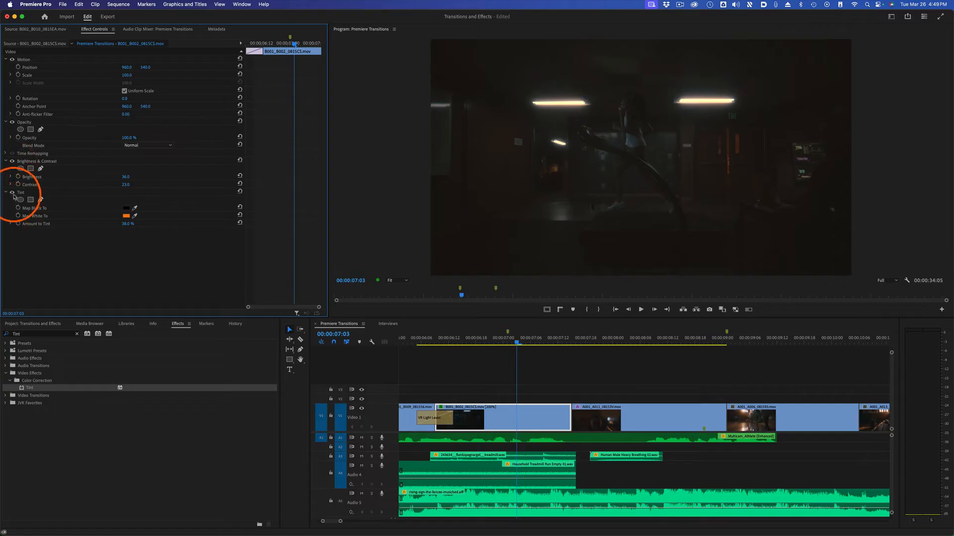
click(13, 193)
click(13, 193)
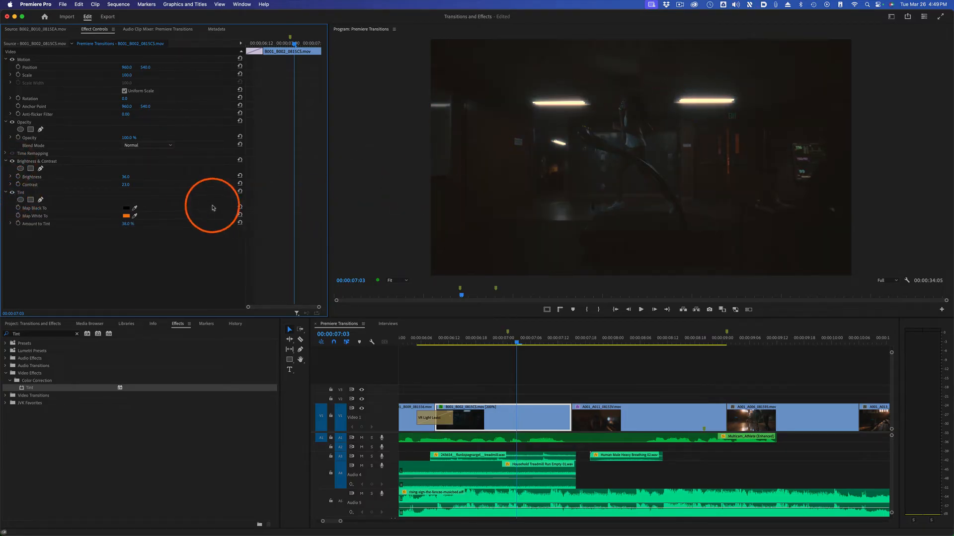
Step: Check the Map White To colour of the B001_B002 clip's Tint effect and set its Amount to Tint to 83%
click(127, 216)
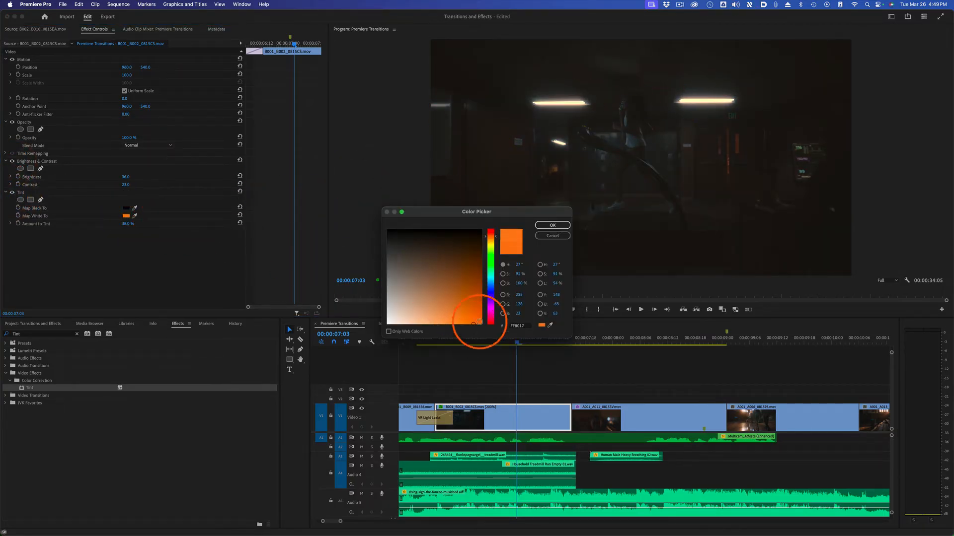
click(552, 225)
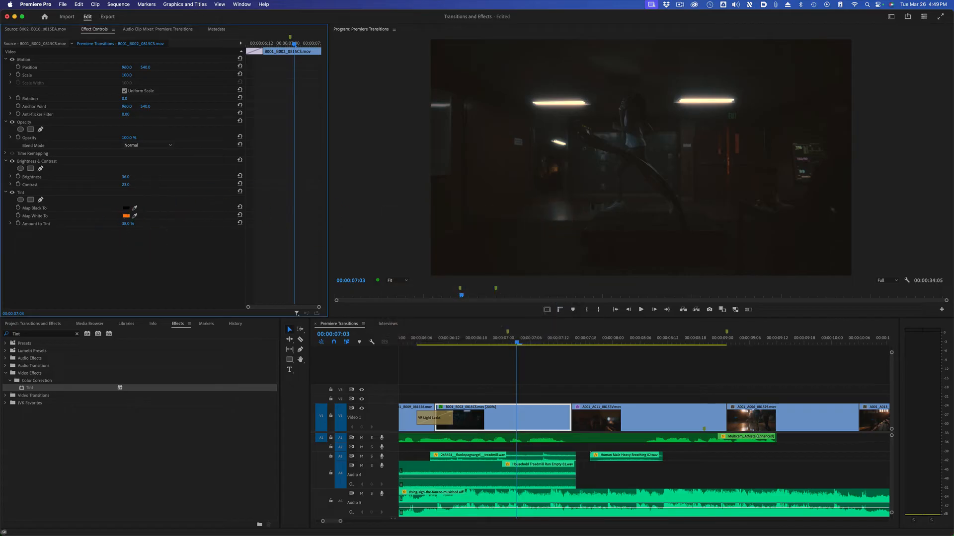
drag(128, 224, 150, 224)
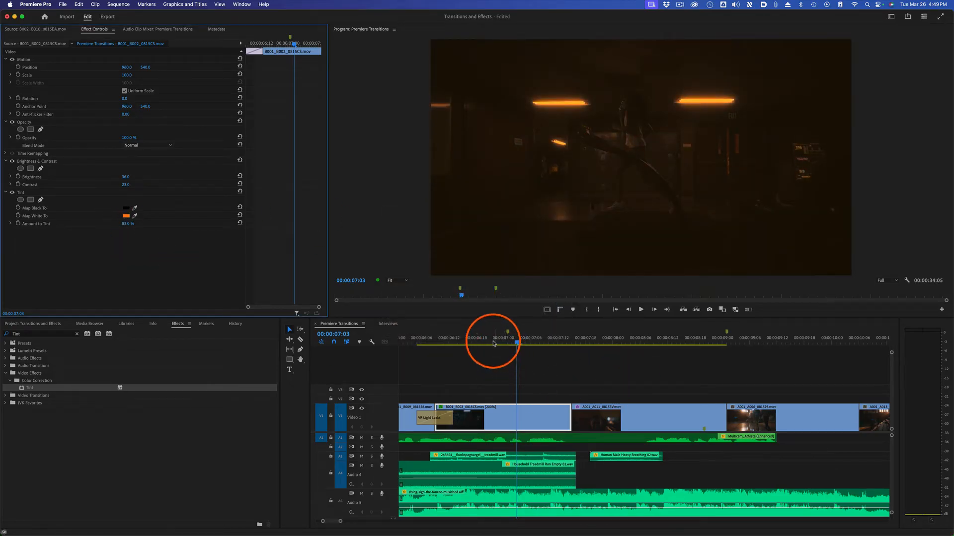
click(539, 342)
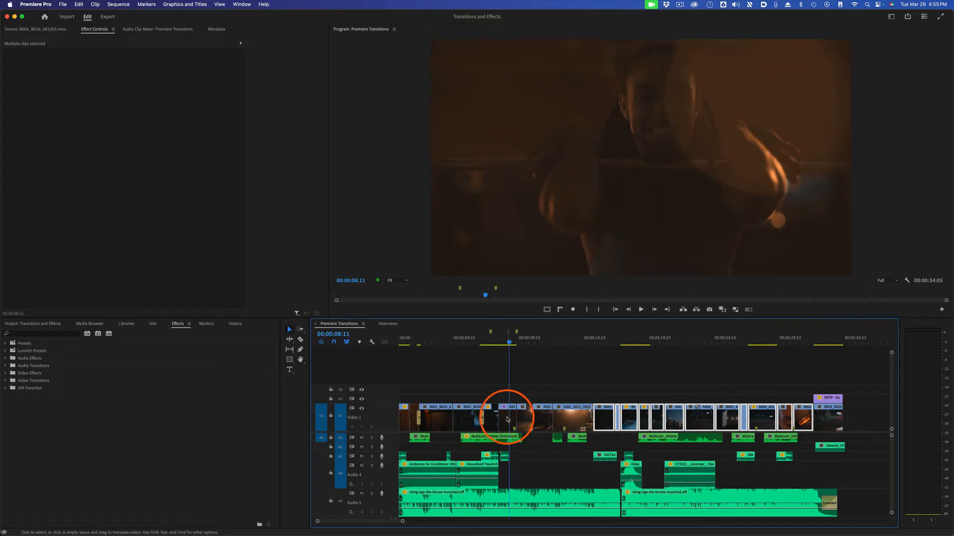
Step: Remove Brightness & Contrast from the A001_A011 clip and reset its Tint effect to the defaults
click(507, 421)
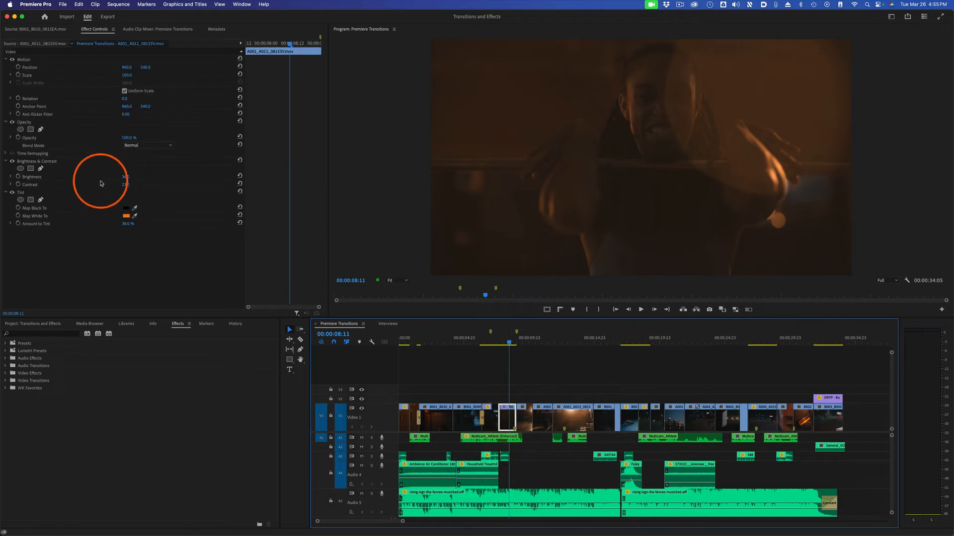
click(59, 162)
key(Delete)
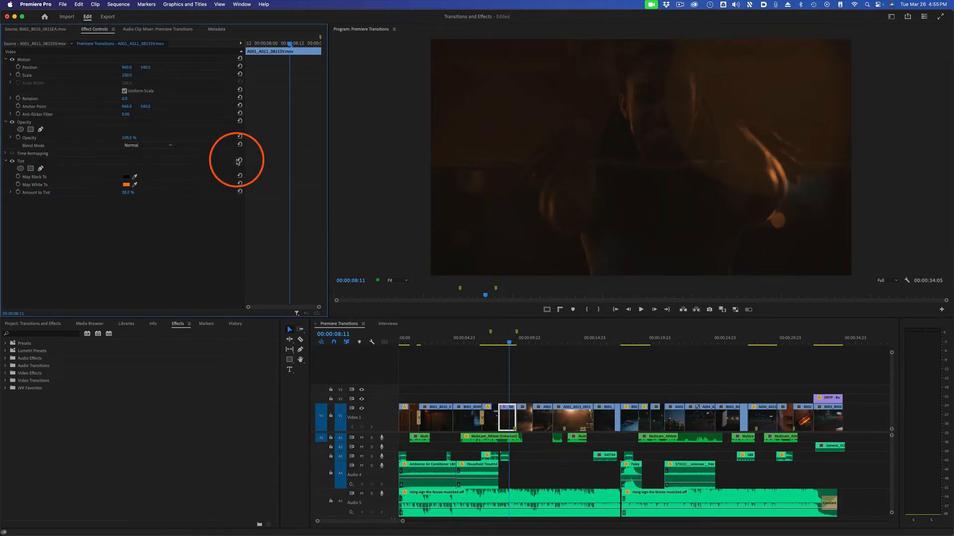
click(239, 161)
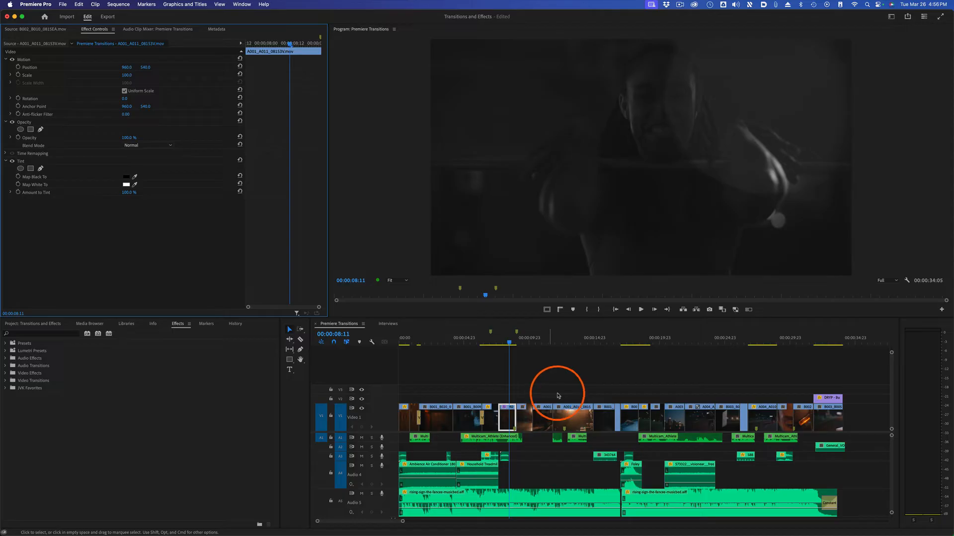
Step: Copy the A001_A011 clip and paste only its Tint effect, without Motion, onto the run of clips before the final one on Video 1
click(78, 4)
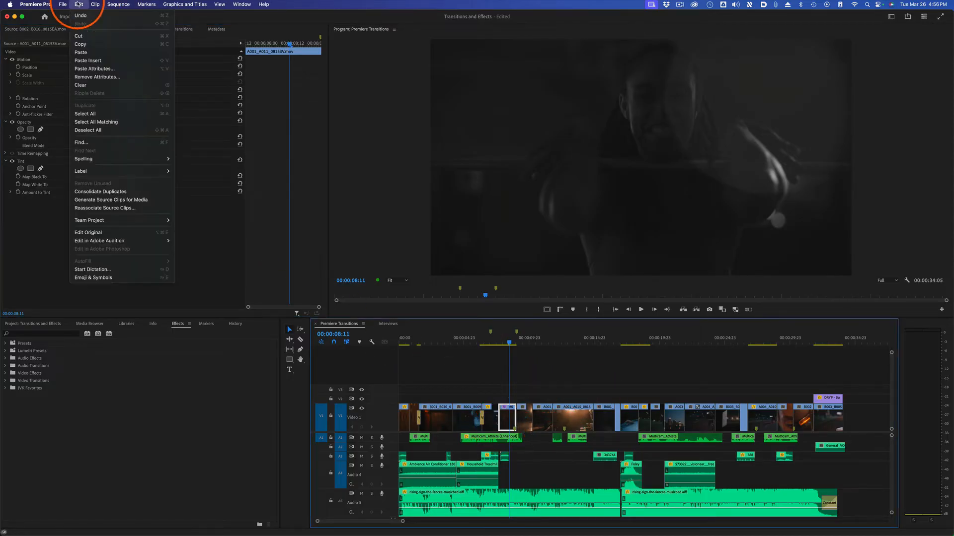
click(98, 45)
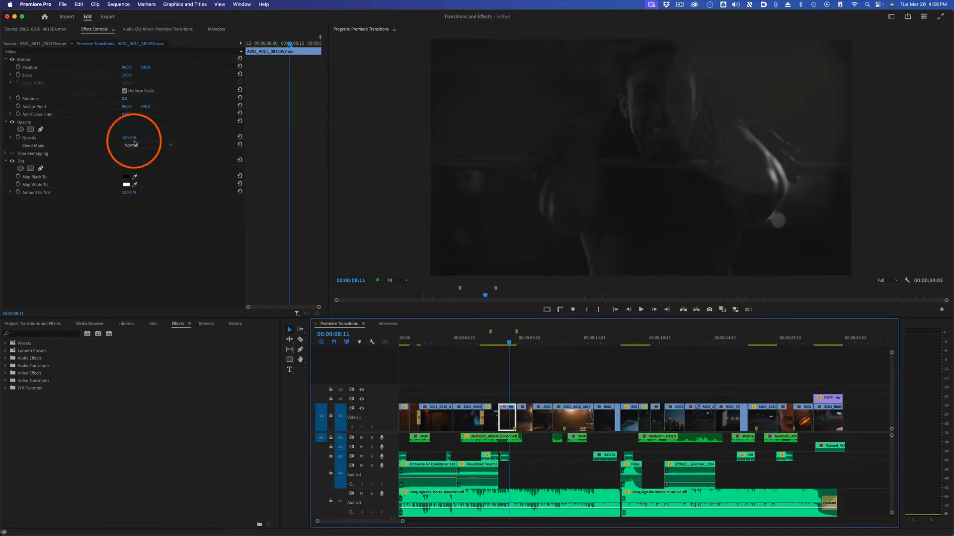
drag(627, 391, 801, 426)
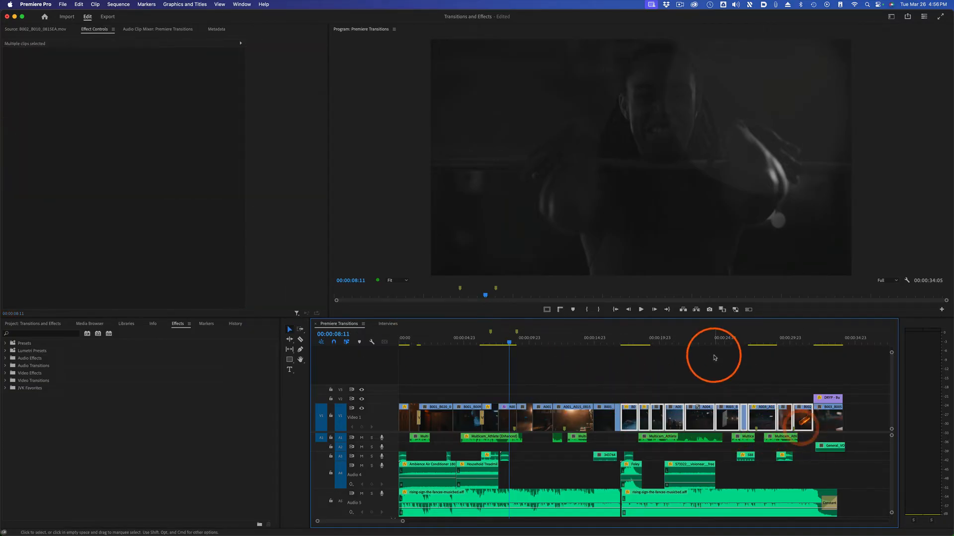
right_click(701, 431)
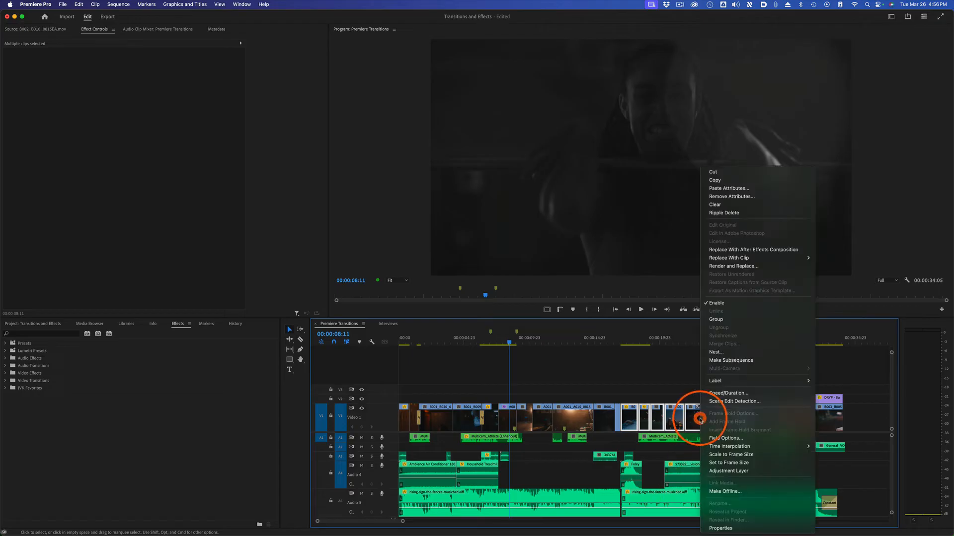
click(749, 191)
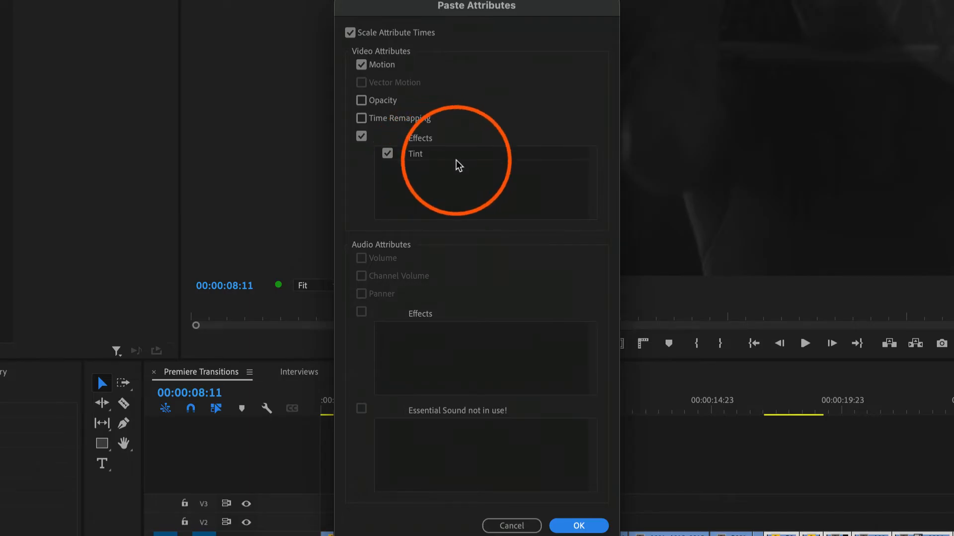
click(361, 64)
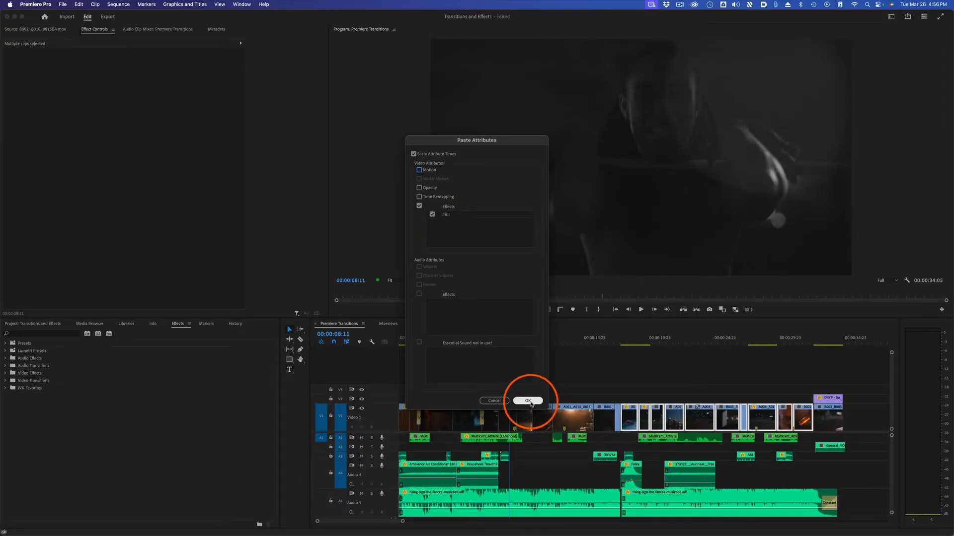
click(528, 401)
click(694, 385)
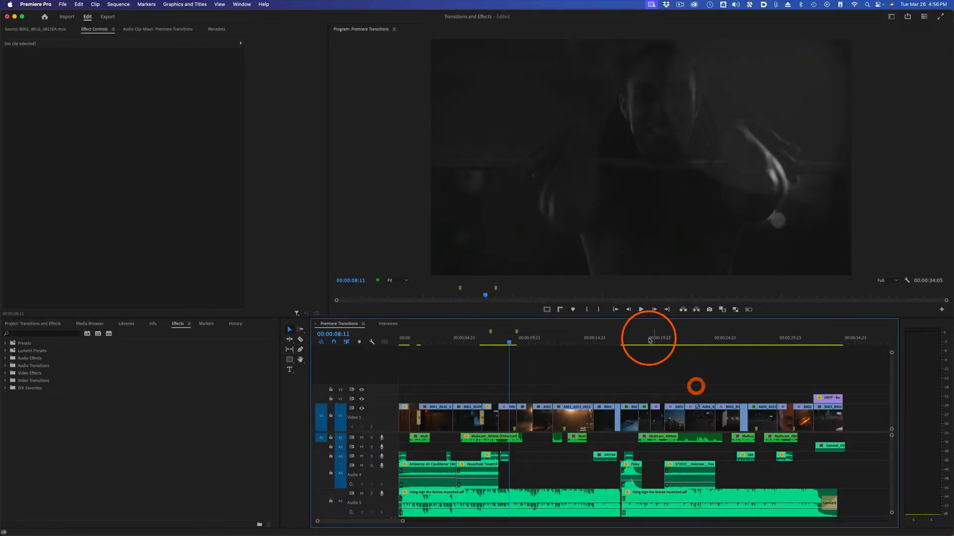
Step: Scrub through the pasted clips and check the Tint effect on the B003_B011 clip
click(633, 340)
drag(644, 342, 748, 343)
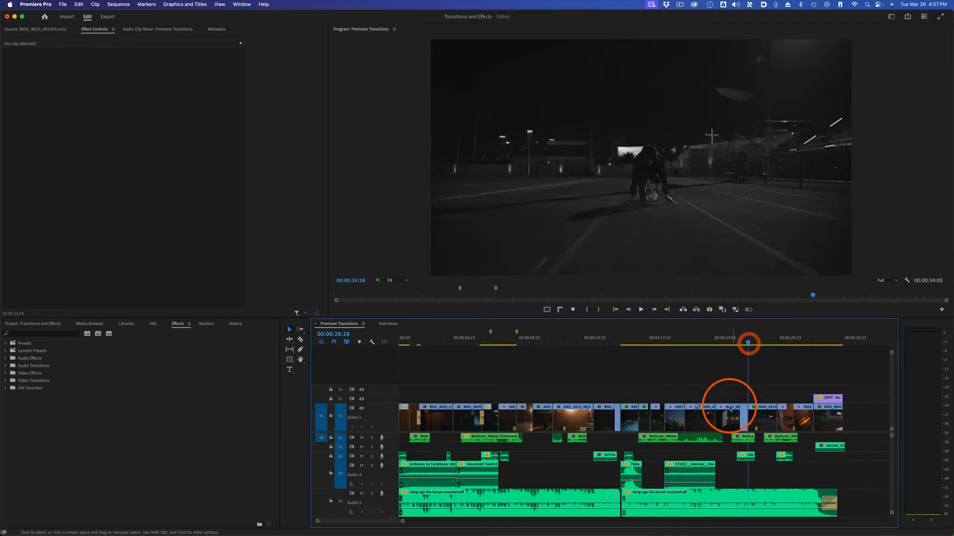
click(724, 415)
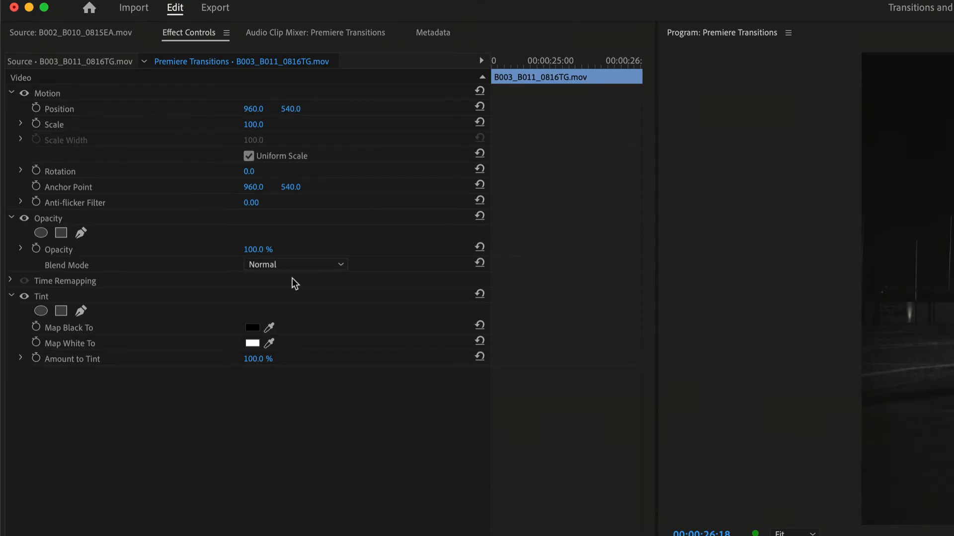
click(88, 297)
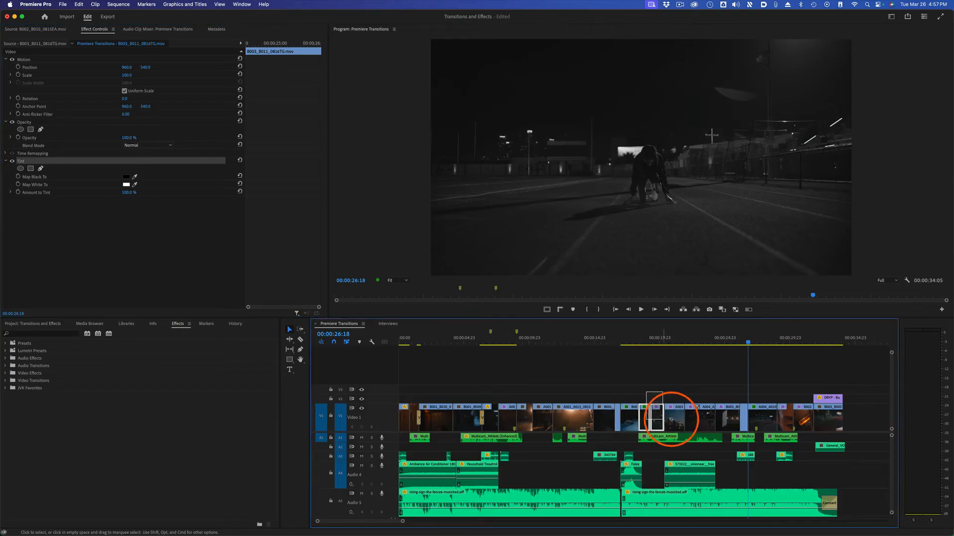
Step: Remove the Tint effect from all of the pasted Video 1 clips except the first with Remove Attributes
drag(663, 430, 800, 431)
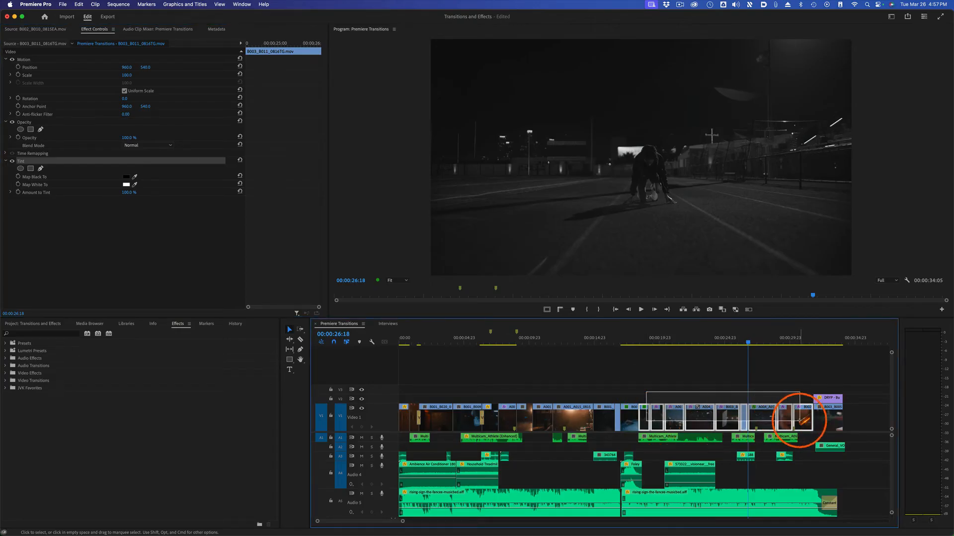
right_click(723, 415)
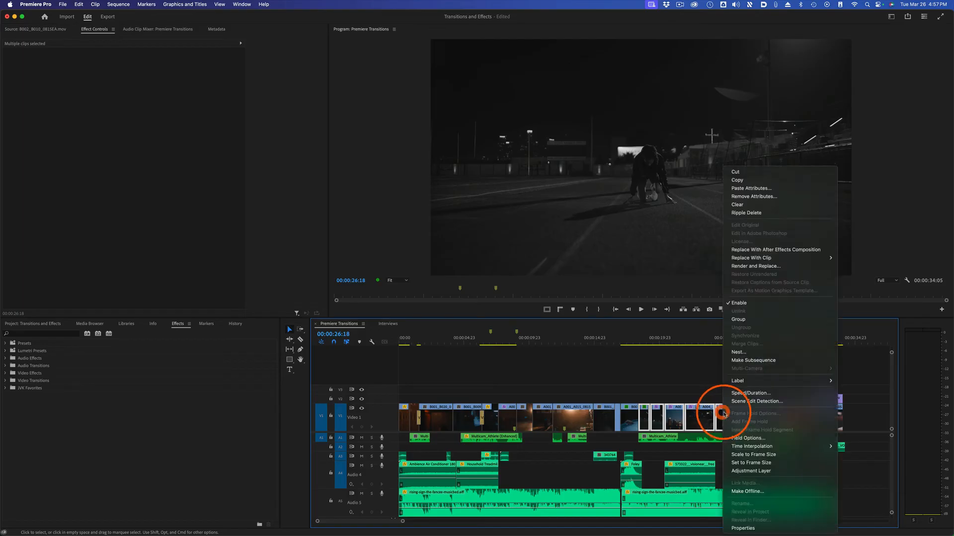
click(785, 199)
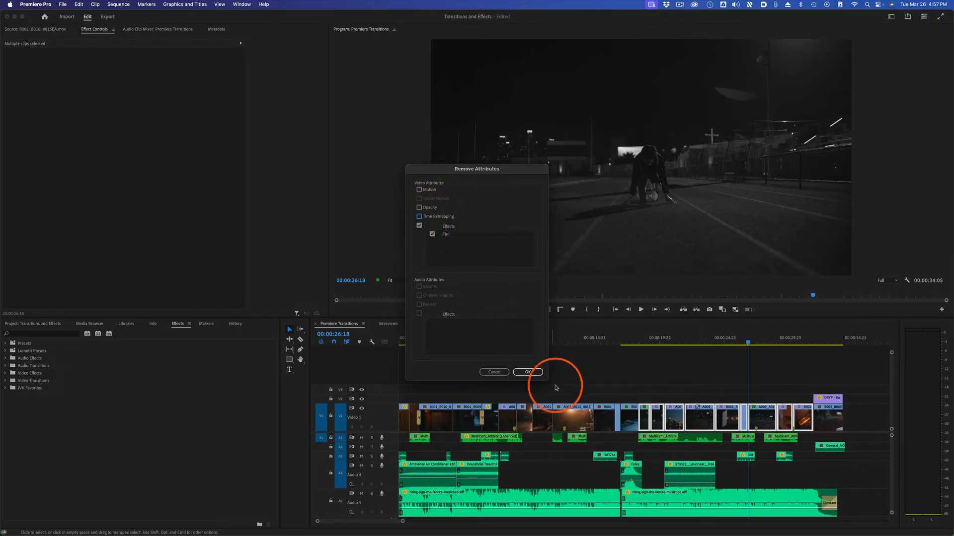
click(525, 372)
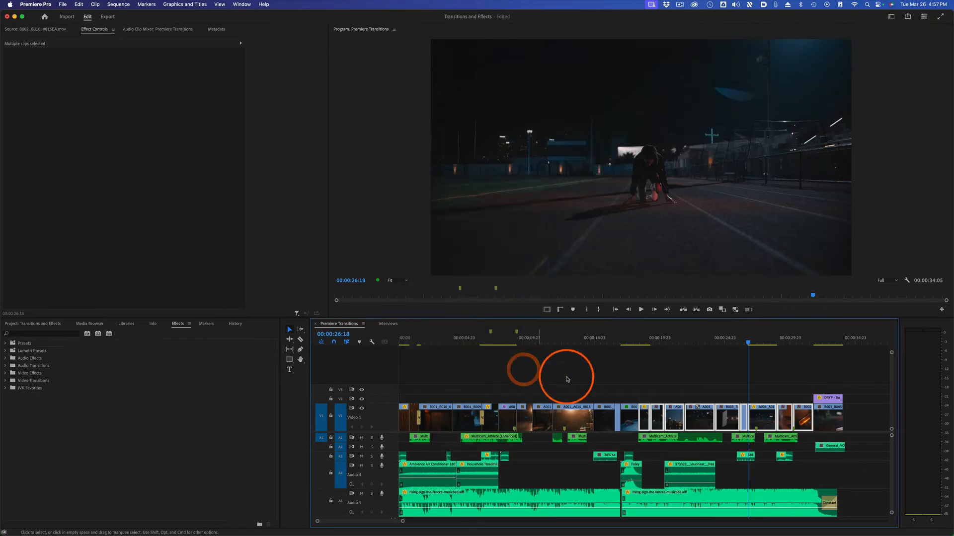
mouse_move(656, 351)
mouse_down()
mouse_move(639, 340)
mouse_move(745, 358)
mouse_move(650, 366)
mouse_up()
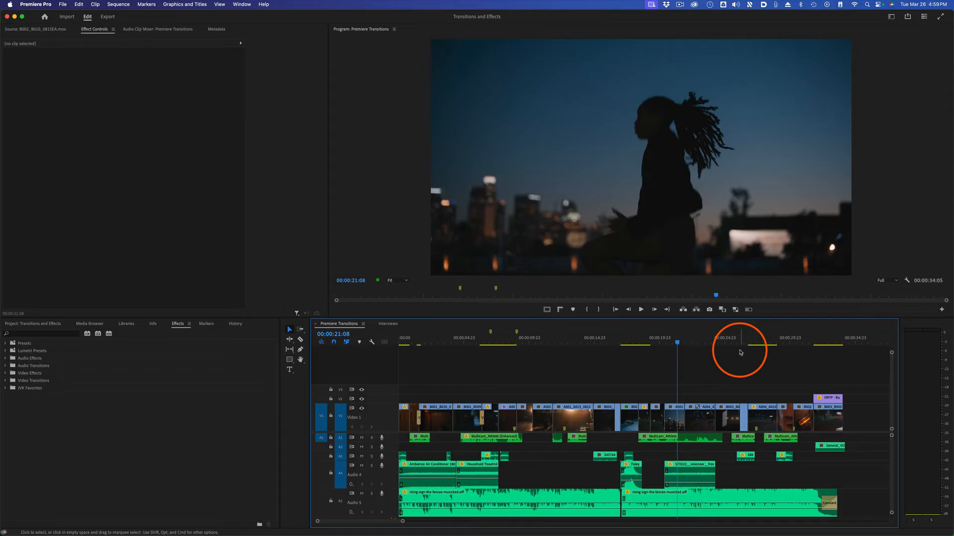
Step: Create an adjustment layer in the project at 1920 × 1080, 23.976 fps, with square pixels
drag(610, 341, 567, 341)
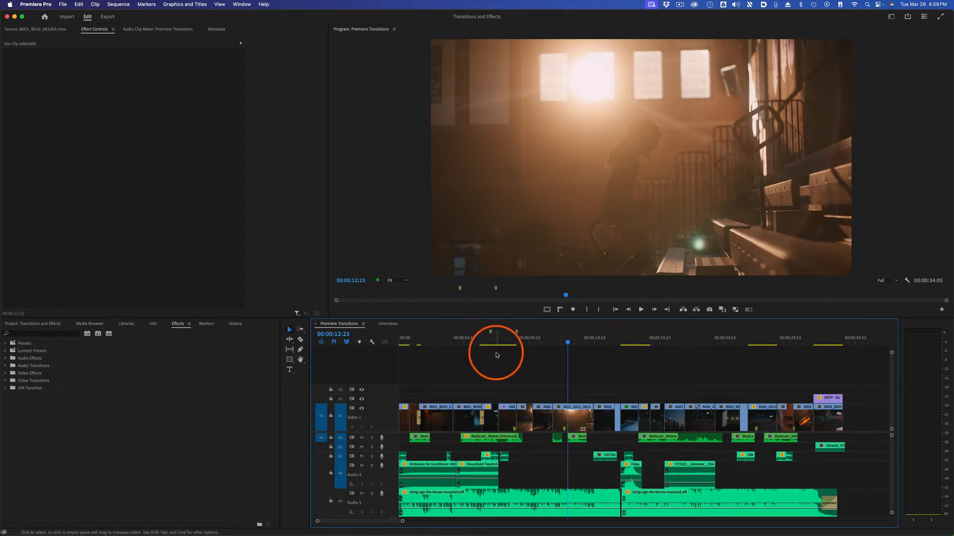
click(58, 323)
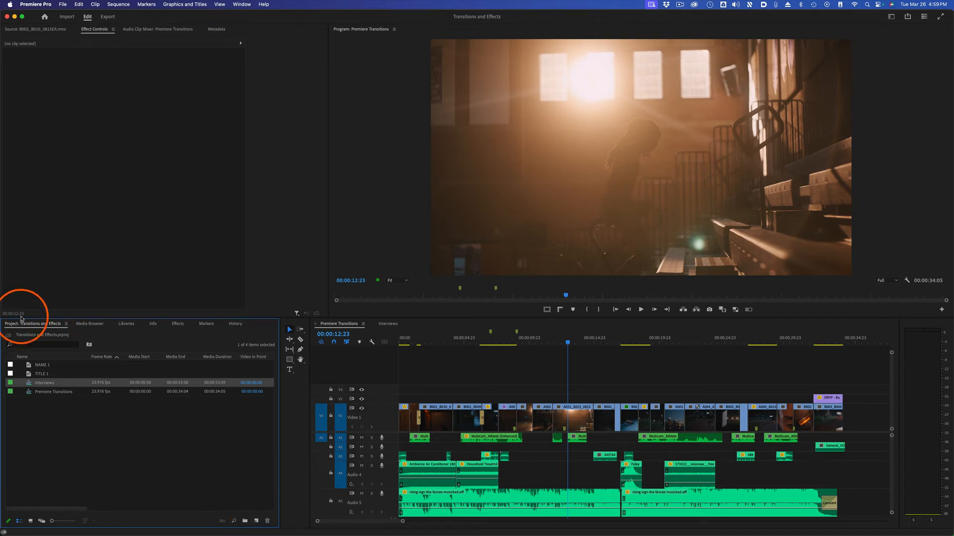
click(256, 521)
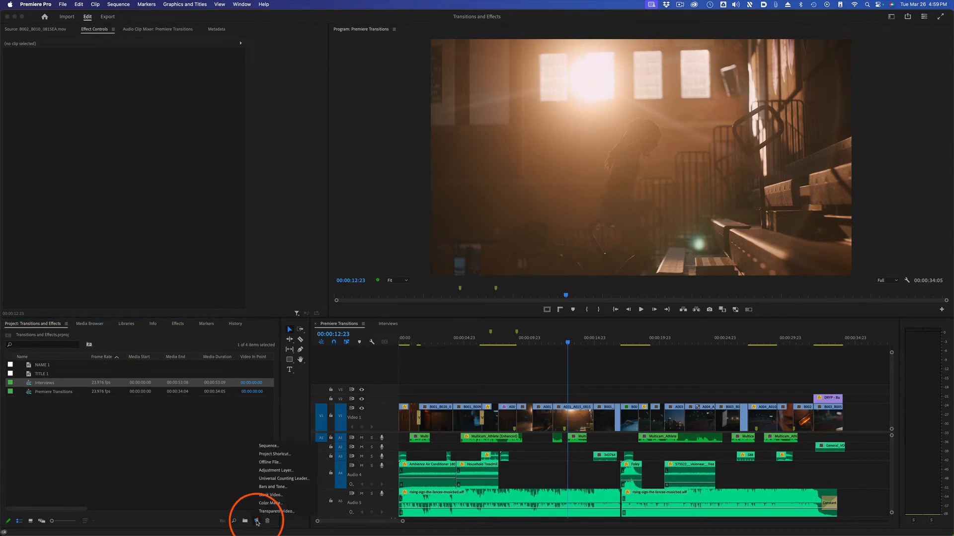
click(276, 471)
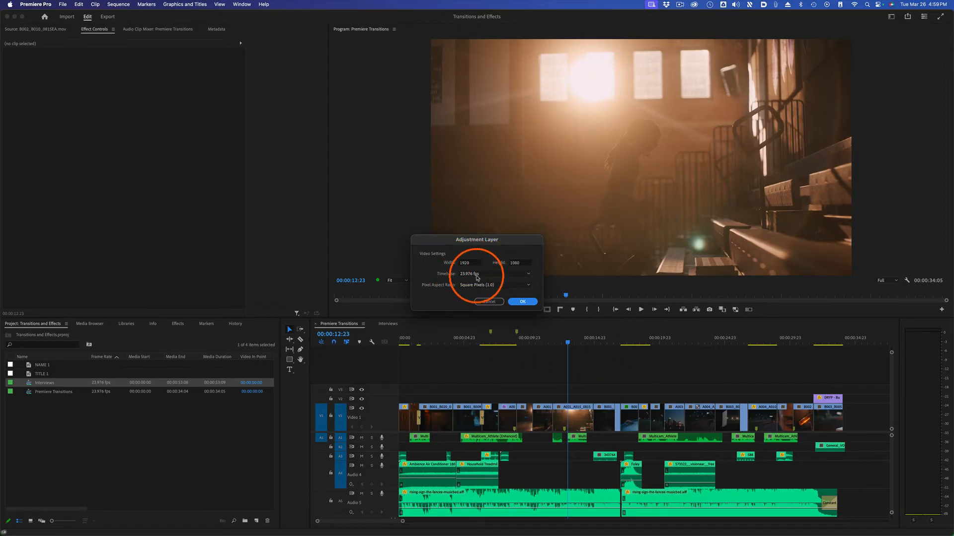
click(527, 302)
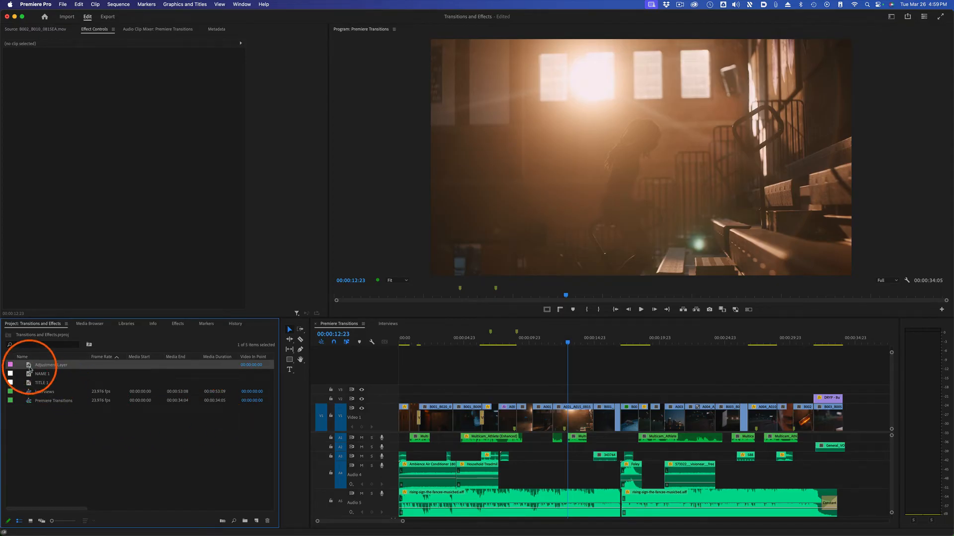
Step: Place the adjustment layer at the sequence start on the track above V3 and extend it to the end of the last clip
drag(28, 367, 402, 381)
drag(463, 381, 841, 386)
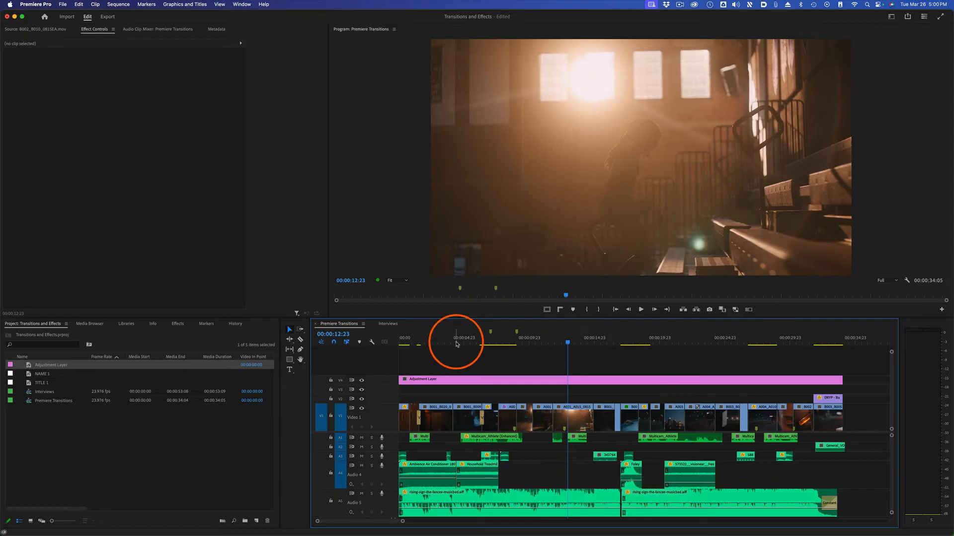
click(494, 380)
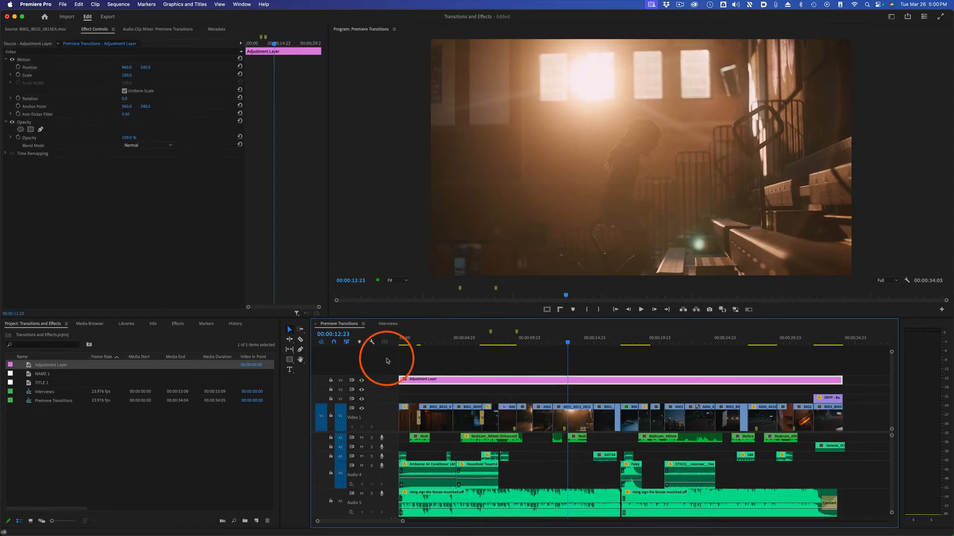
Step: Copy the A001_A011 clip's Tint effect onto the adjustment layer and switch the effect off on the clip itself
click(499, 336)
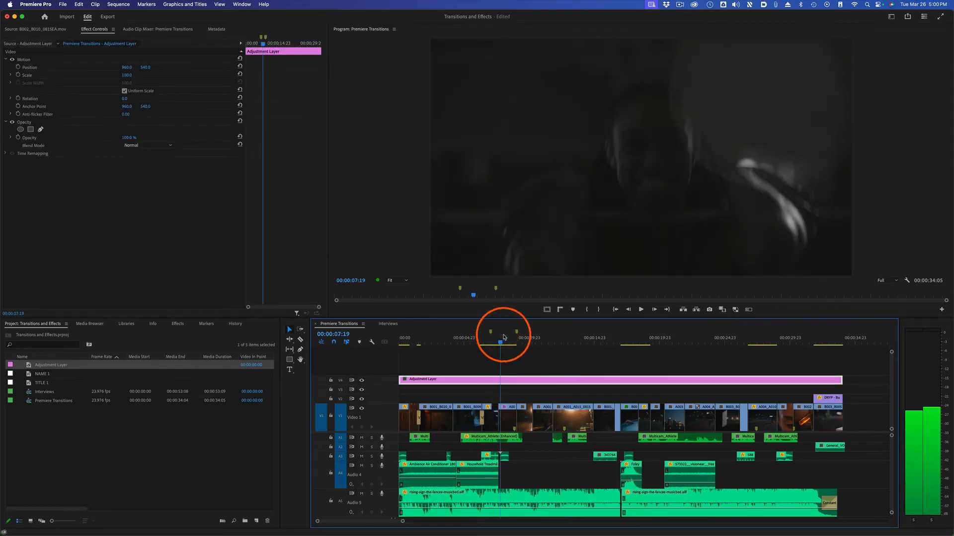
click(507, 417)
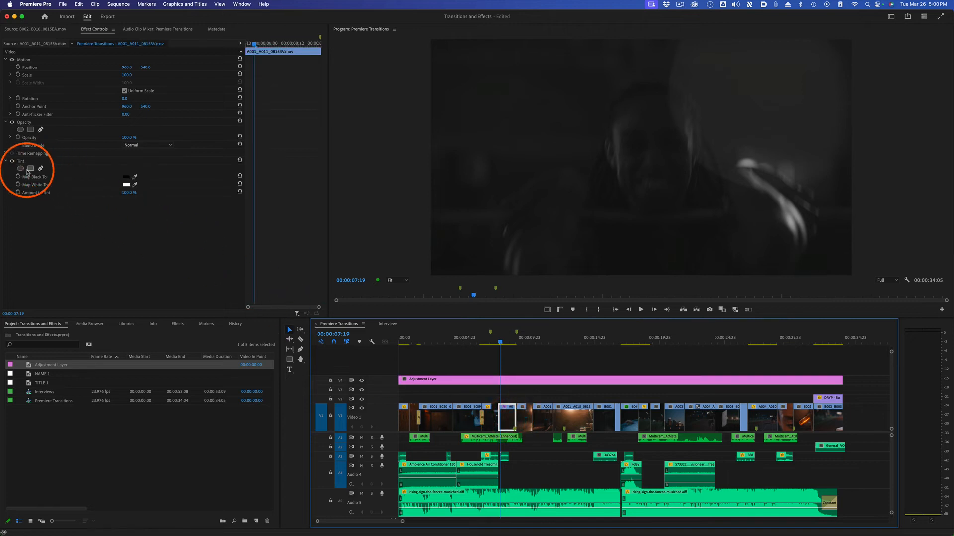
click(22, 162)
click(238, 290)
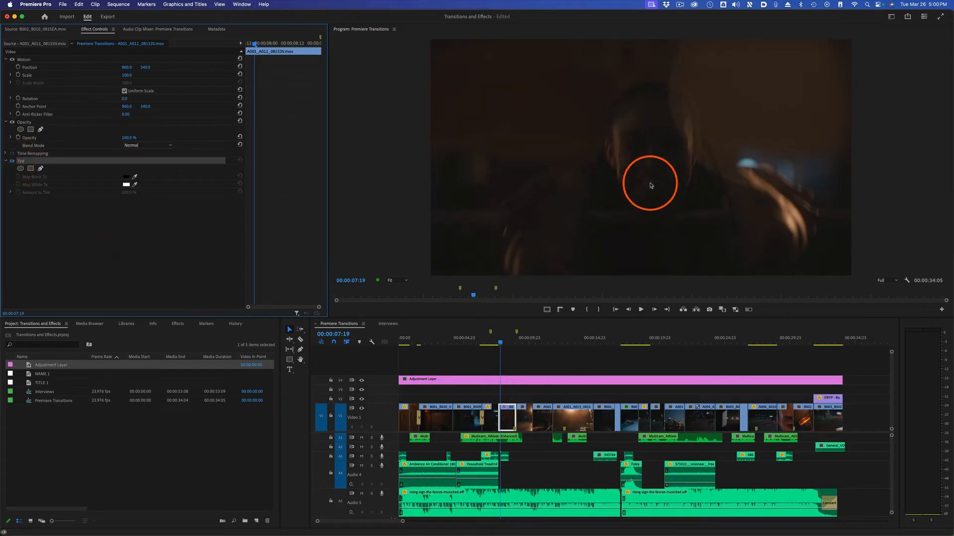
click(531, 381)
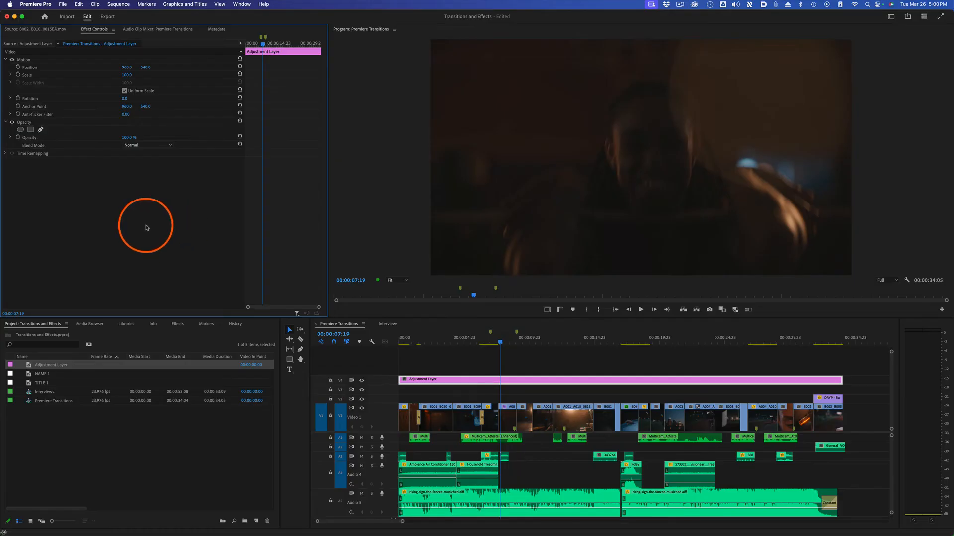
key(super+v)
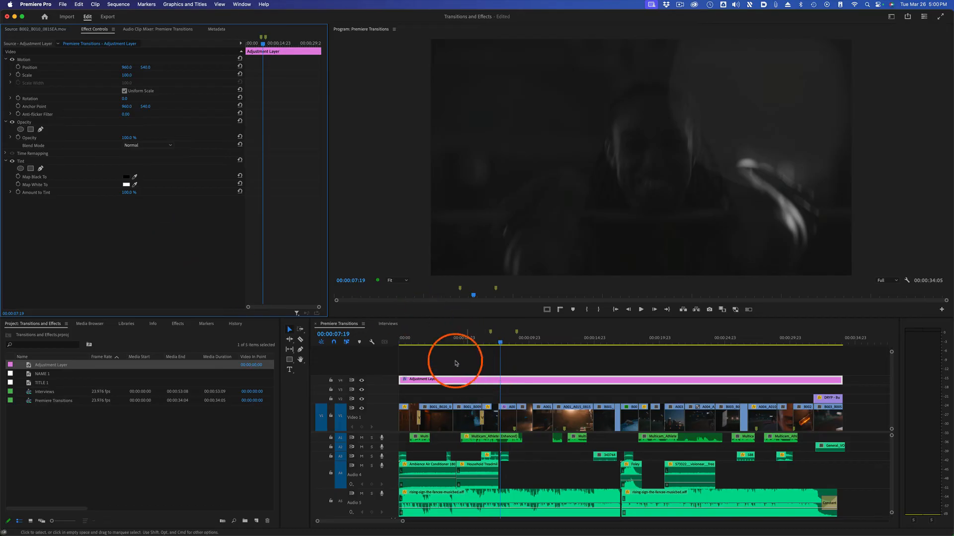
Step: Review frames across the whole sequence to check how the adjustment layer's Tint affects the clips below it
click(449, 338)
click(409, 338)
click(451, 343)
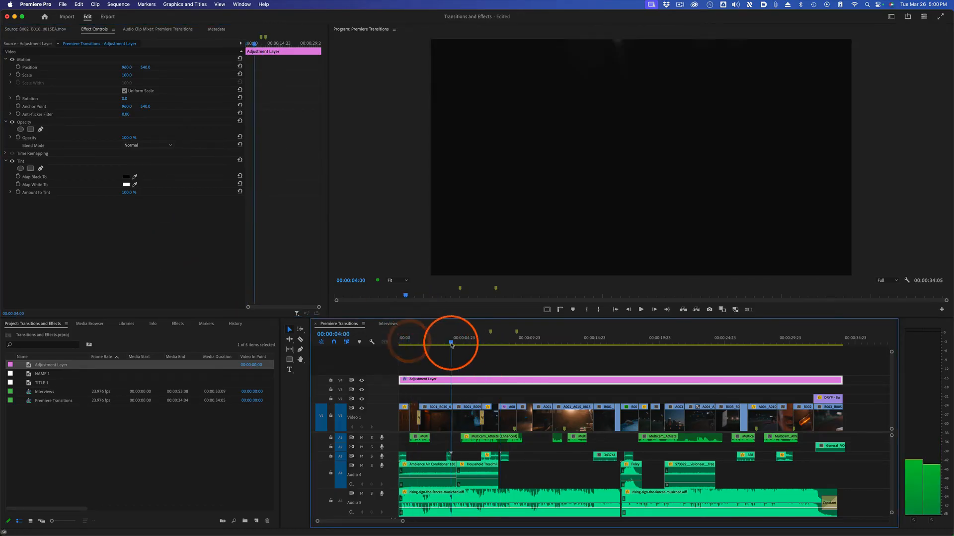
click(482, 342)
click(512, 341)
click(547, 341)
click(587, 343)
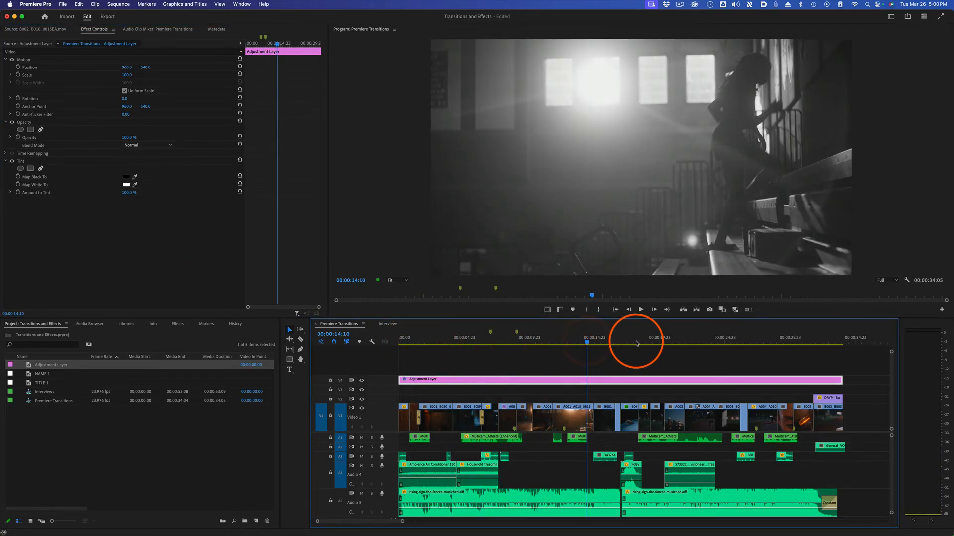
click(636, 342)
click(707, 342)
click(731, 342)
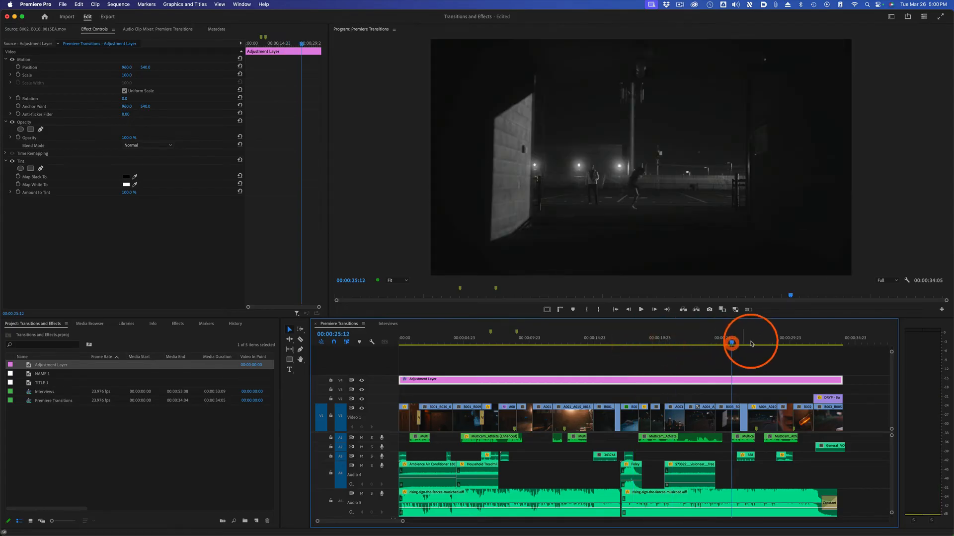
click(764, 342)
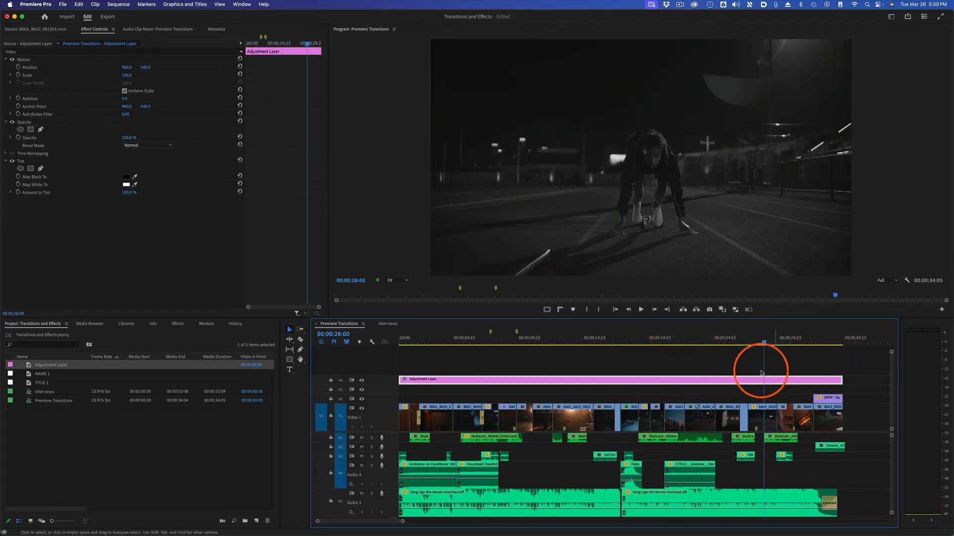
Step: Set the Map White To colour of the adjustment layer's Tint to a saturated blue and preview it on other clips
click(128, 185)
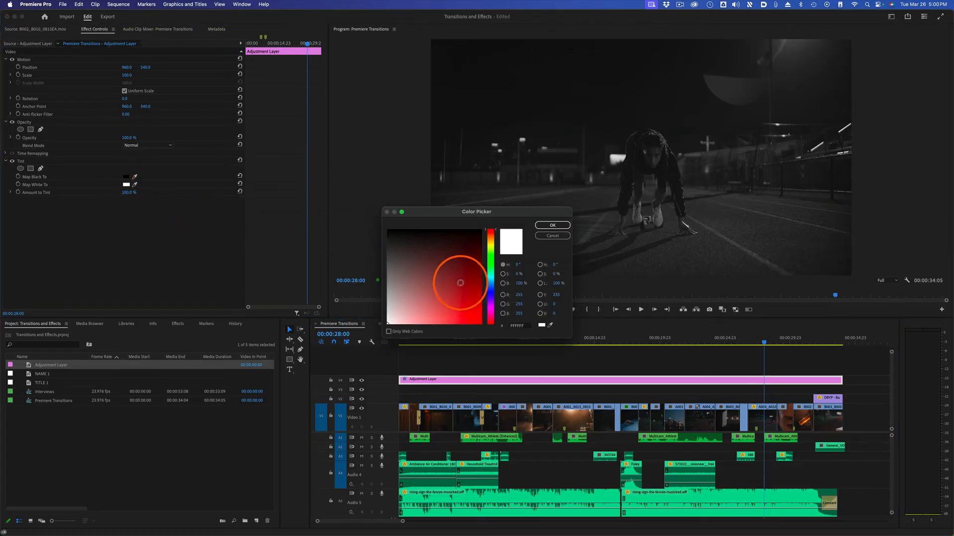
click(491, 296)
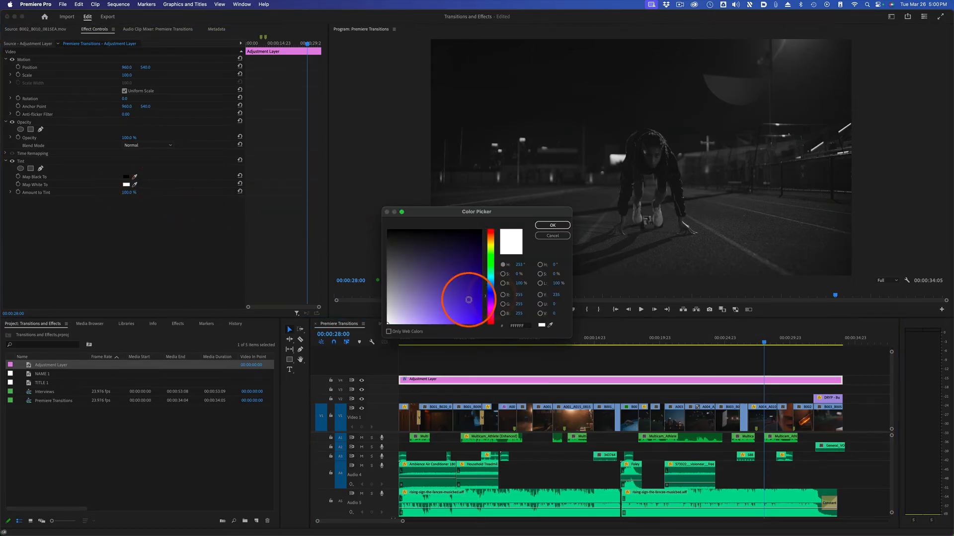
click(474, 317)
click(552, 225)
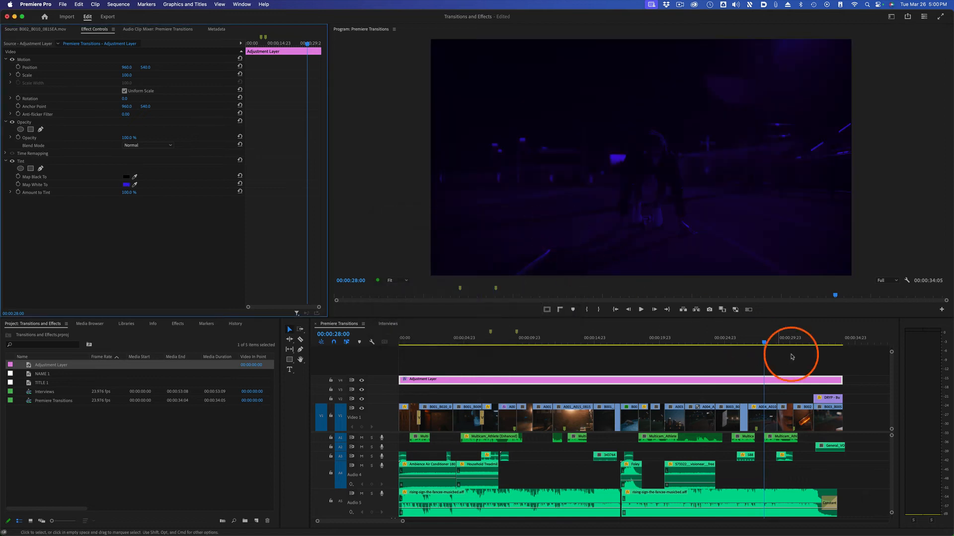
drag(802, 349, 662, 347)
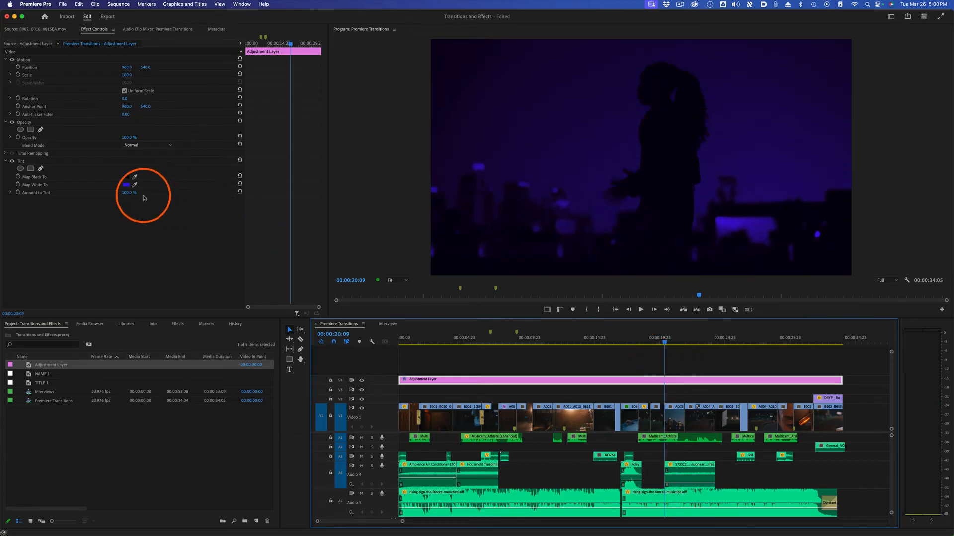
Step: Reduce the adjustment layer's Amount to Tint to 44% and preview the result at other points in the sequence
drag(130, 195, 100, 195)
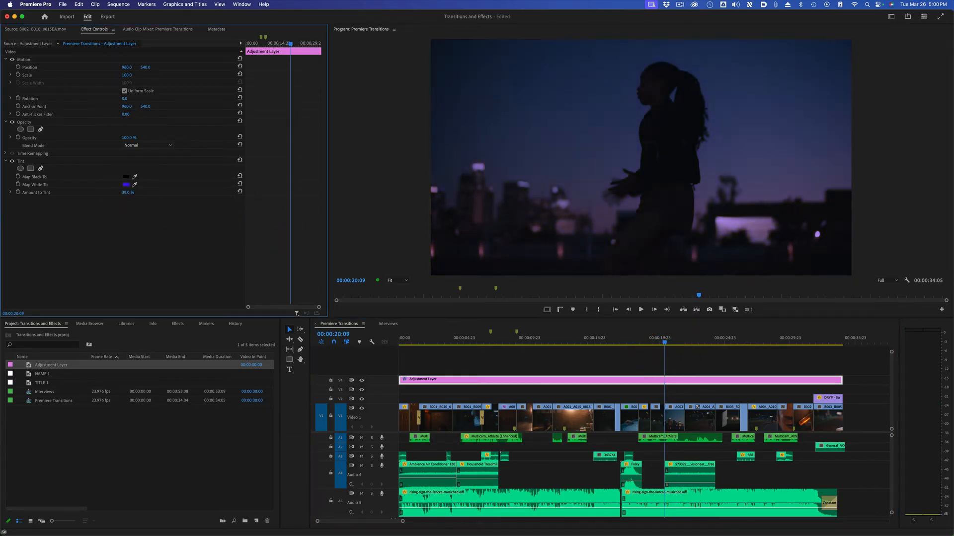
drag(481, 342, 677, 347)
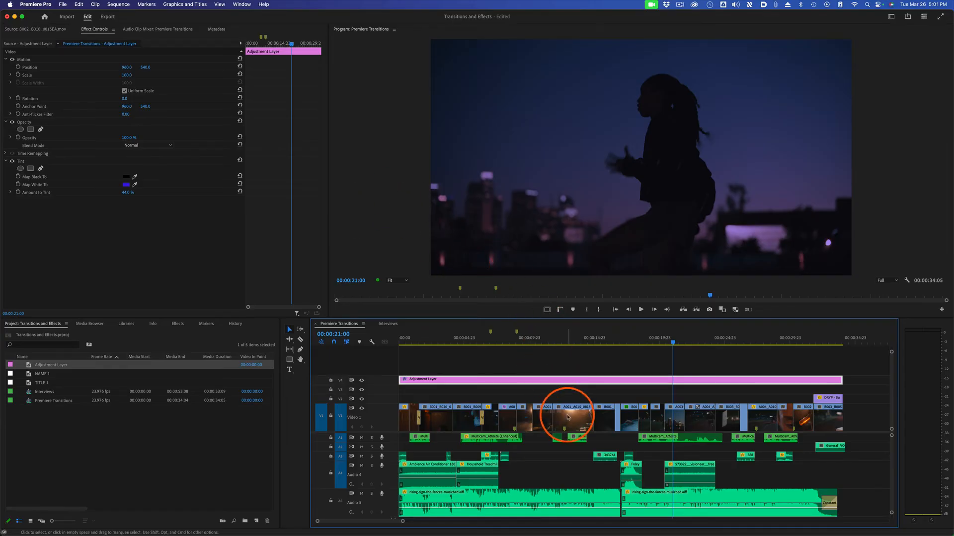
drag(568, 417, 583, 371)
click(577, 339)
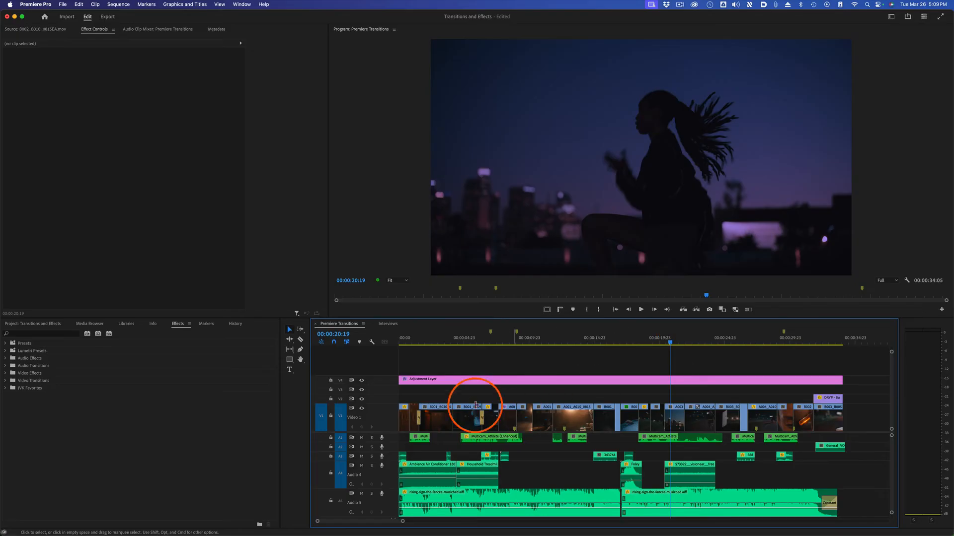
Step: Hide the adjustment layer's video track and move the playhead to the eye close-up at 00:00:29:12
click(362, 381)
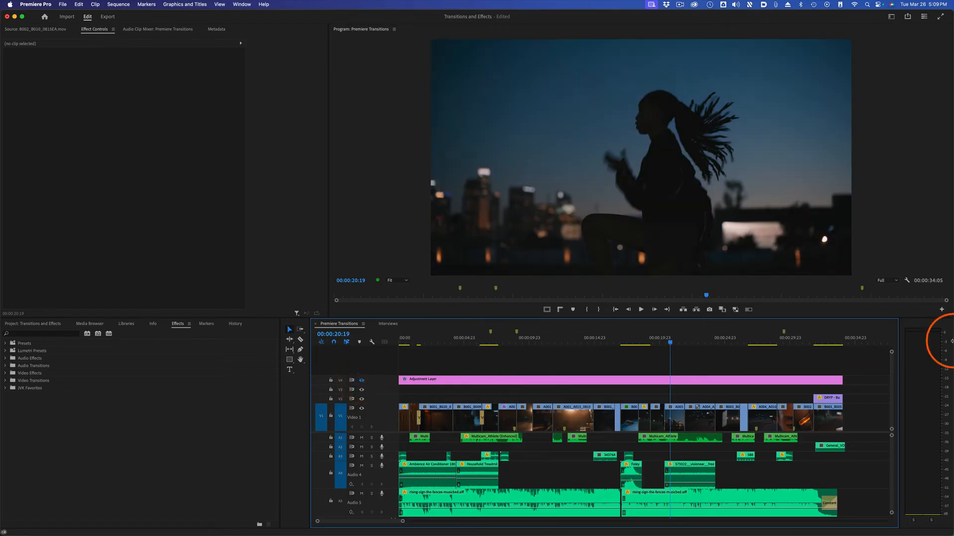
click(778, 346)
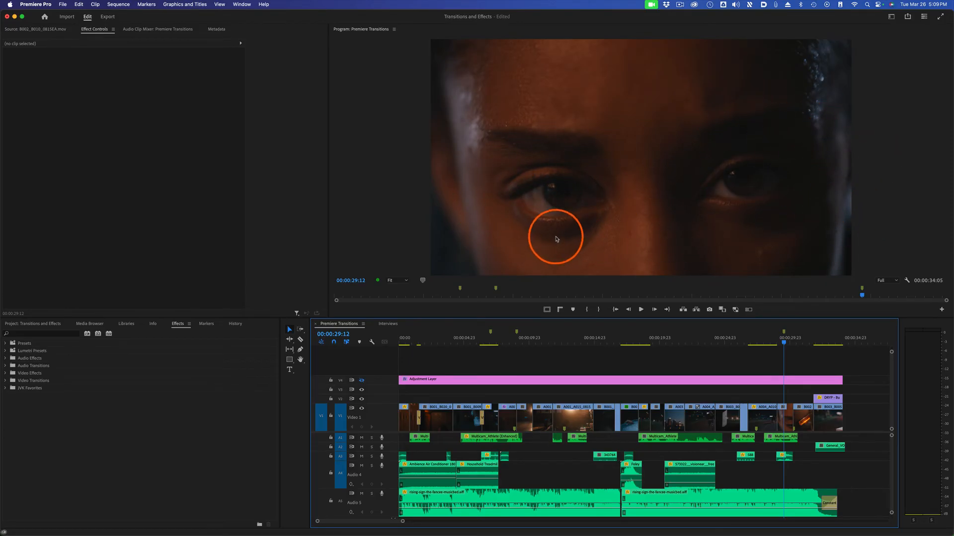
Step: Apply the Gaussian Blur video effect to the eye close-up clip and set its Blurriness to 89
click(6, 373)
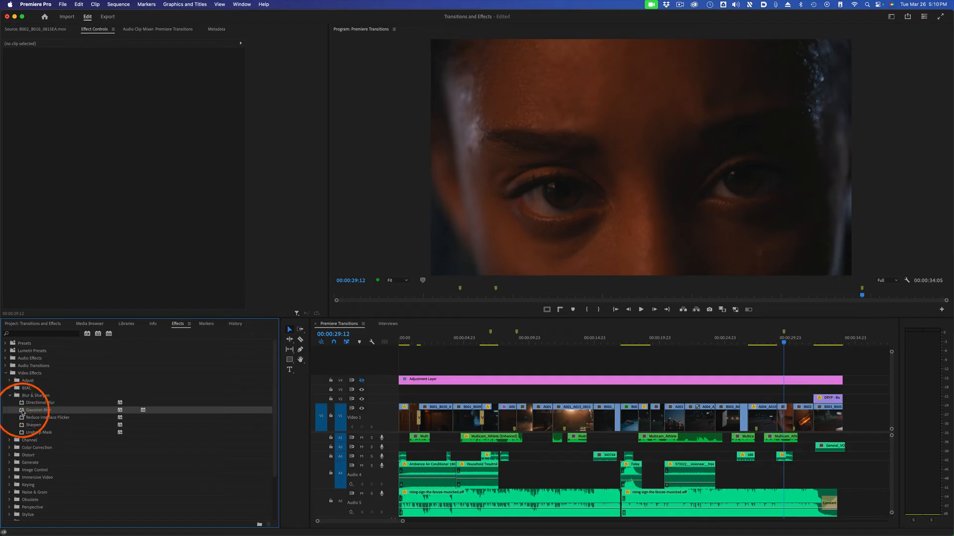
drag(307, 436, 787, 421)
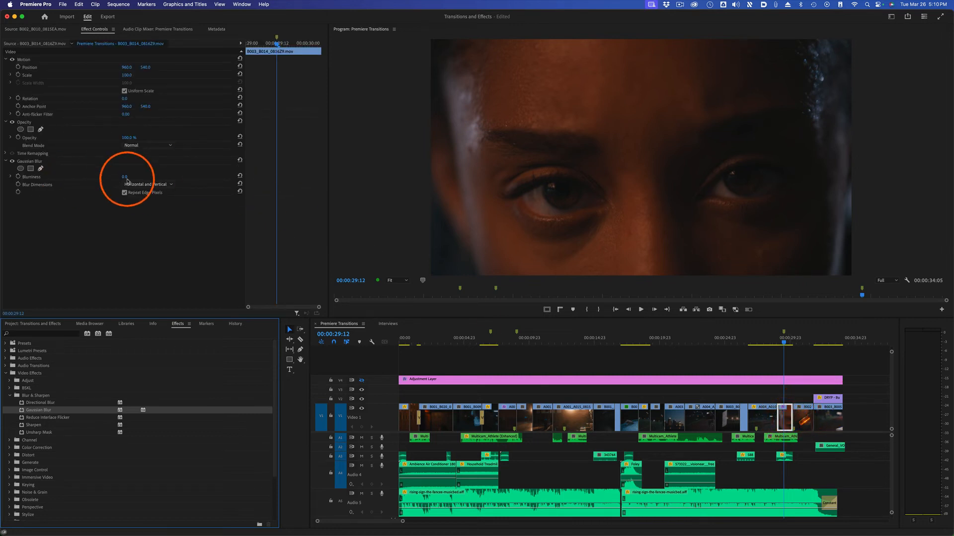
drag(125, 178, 130, 178)
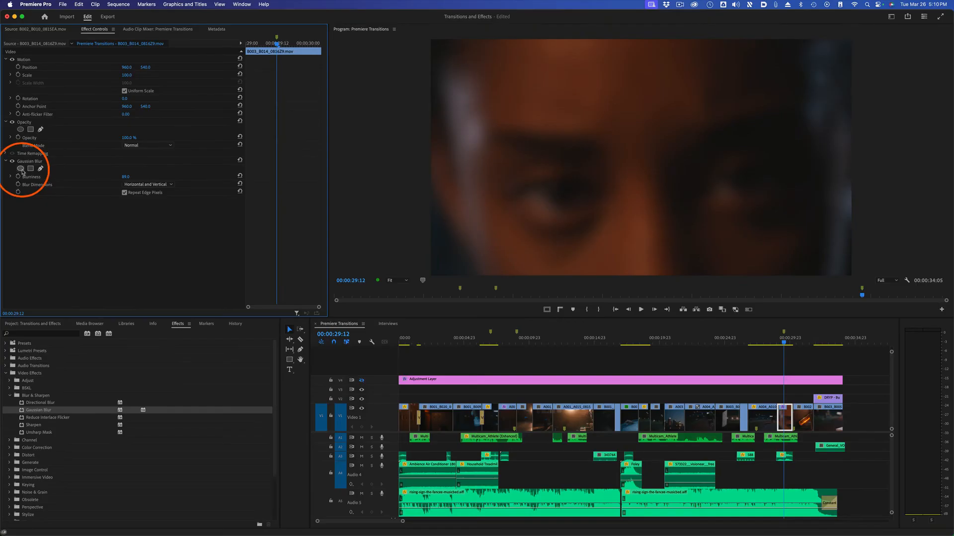
Step: Add an inverted ellipse mask to the Gaussian Blur and stretch it across both eyes
click(20, 169)
drag(658, 153, 554, 173)
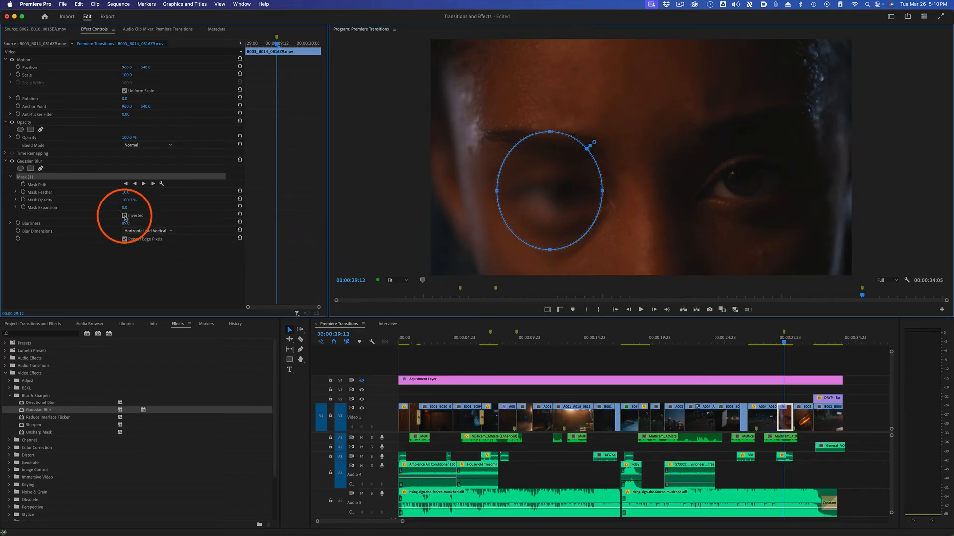
click(124, 216)
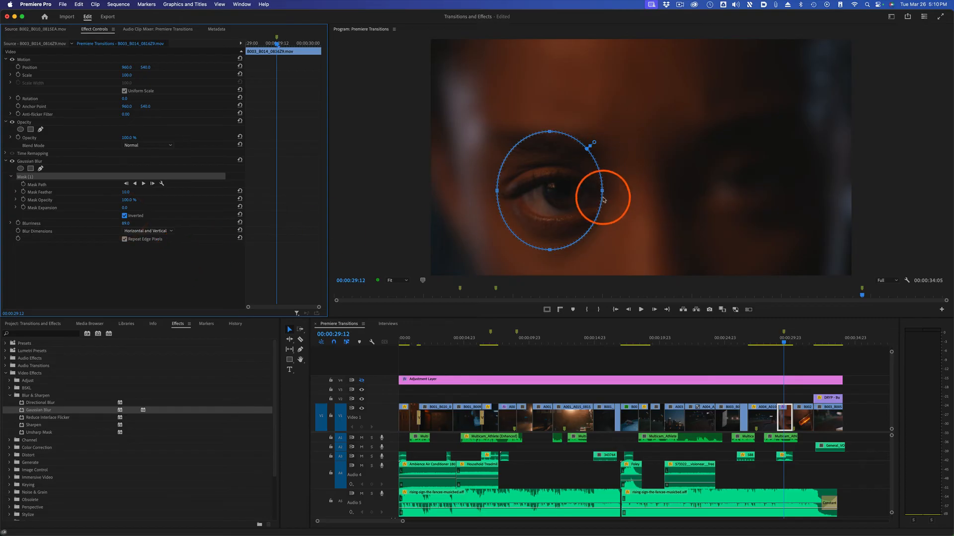
drag(603, 191, 809, 191)
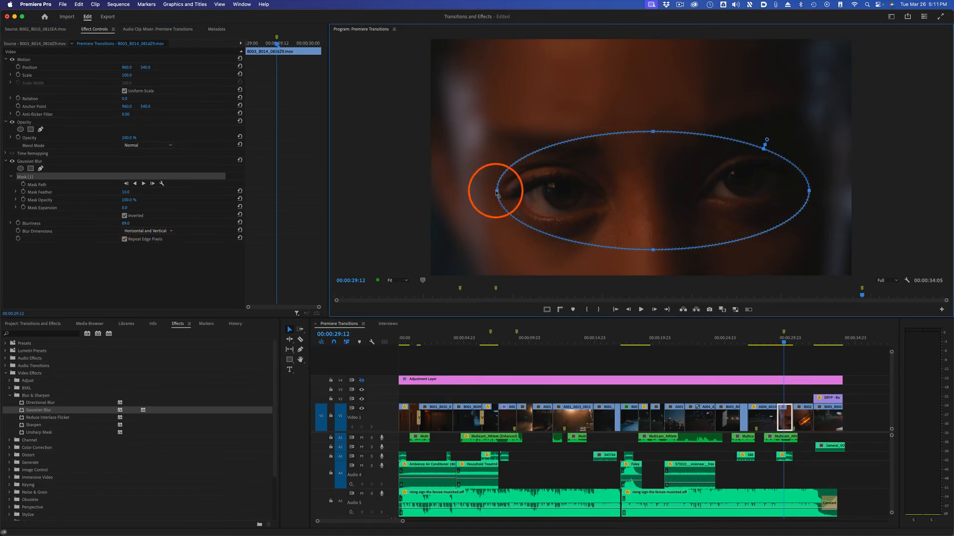
drag(497, 192, 482, 190)
click(120, 272)
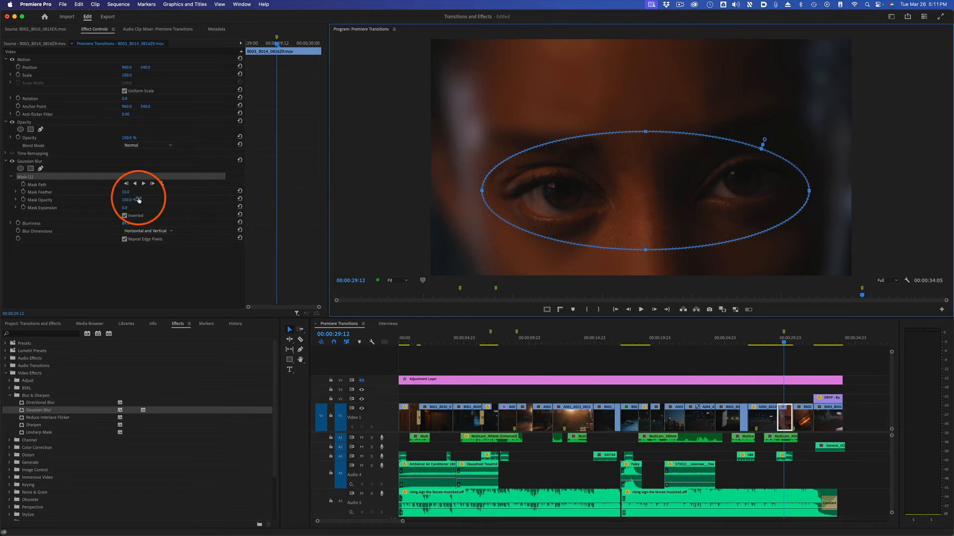
Step: Set the ellipse mask's feather to 127 and enlarge its outline slightly around the eyes
drag(126, 193, 124, 192)
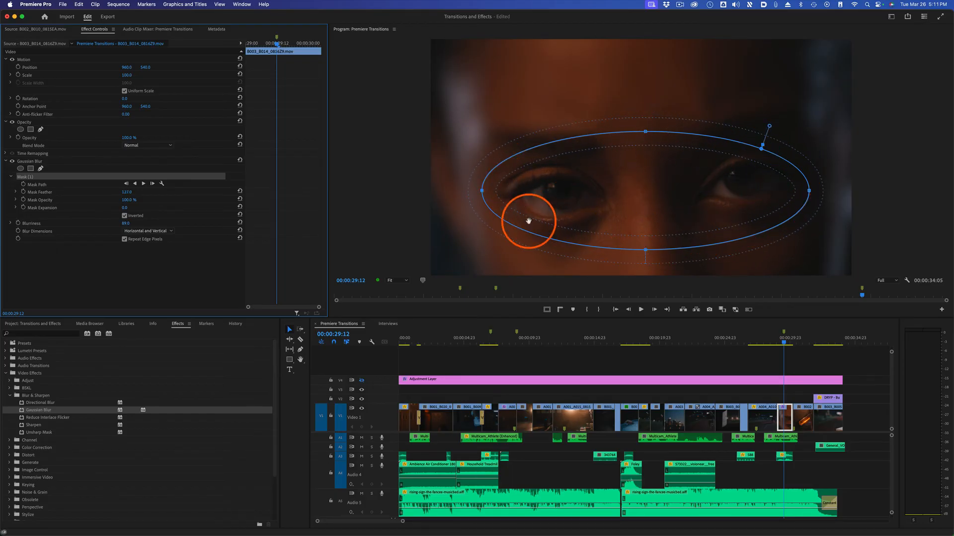
drag(482, 191, 478, 190)
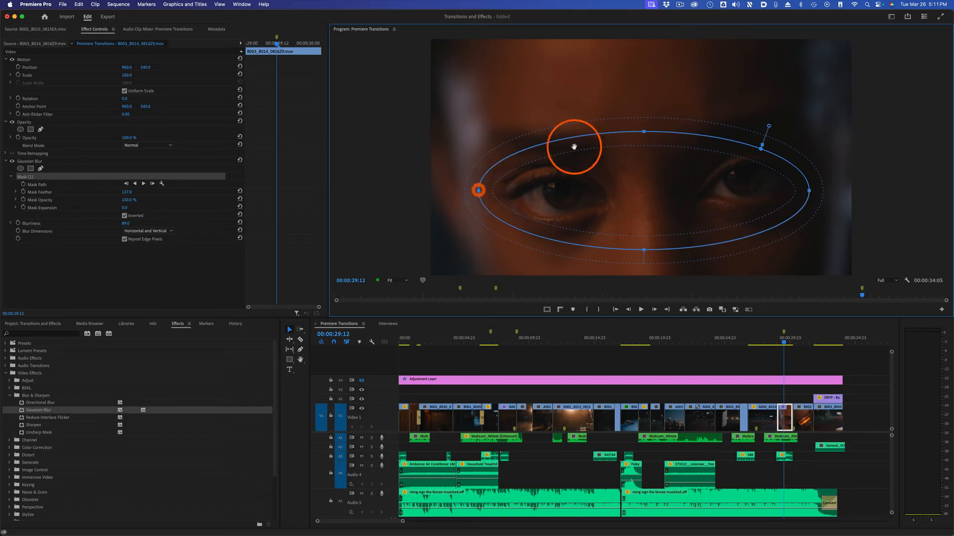
drag(643, 132, 644, 122)
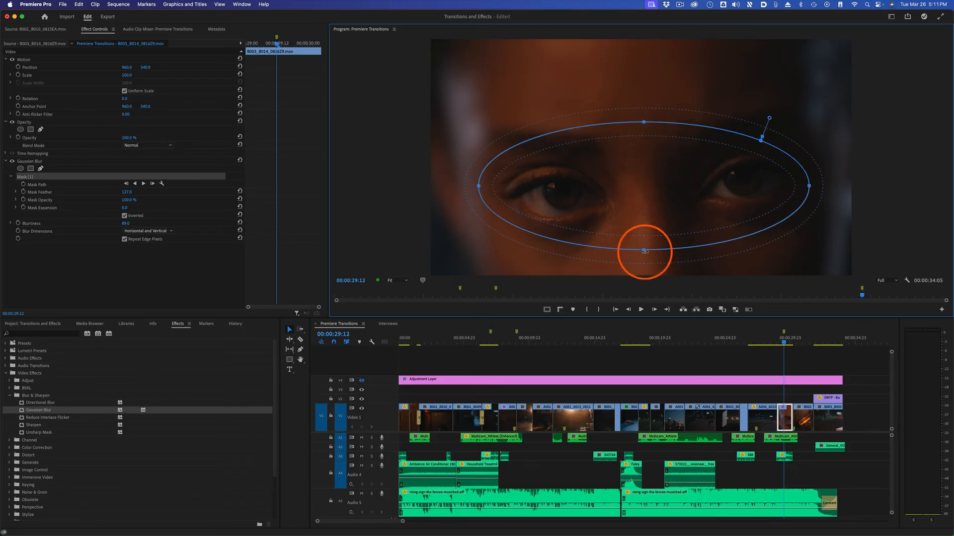
drag(644, 250, 644, 254)
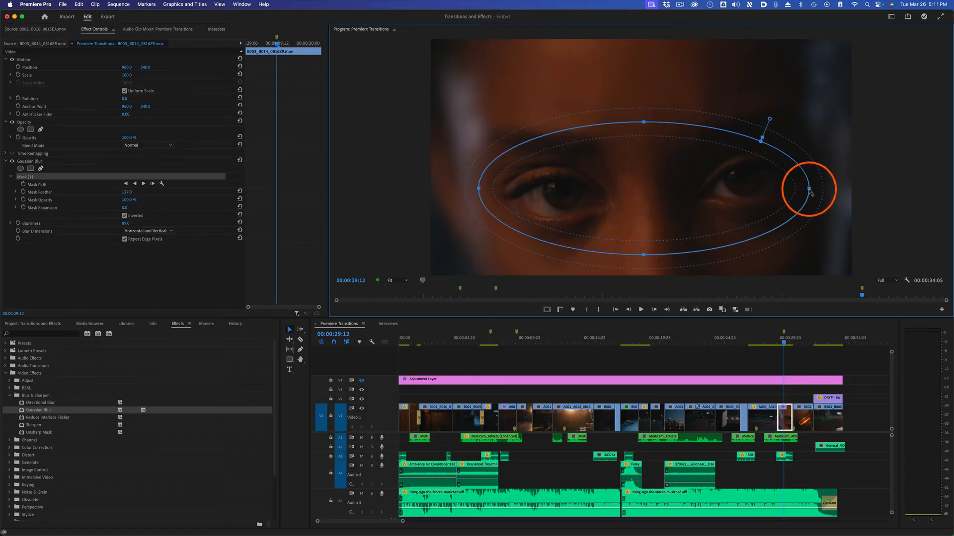
Step: Play back the masked eye close-up and compare the frame with Gaussian Blur switched off and on again
click(782, 390)
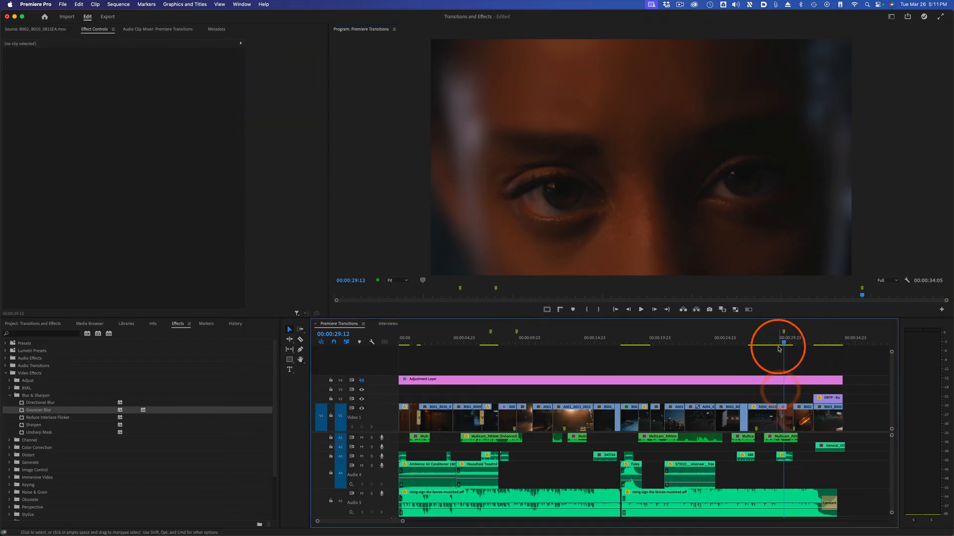
click(775, 340)
key(space)
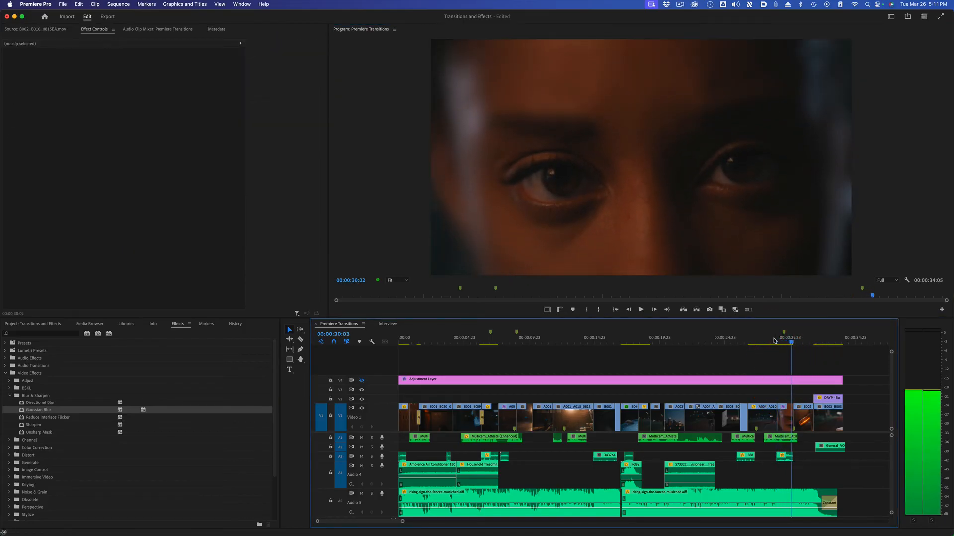
click(787, 420)
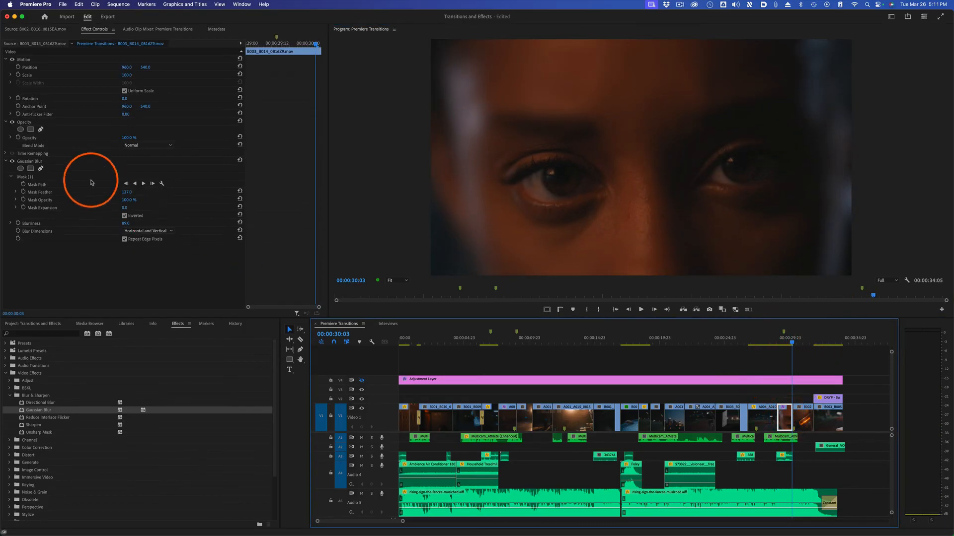
click(12, 161)
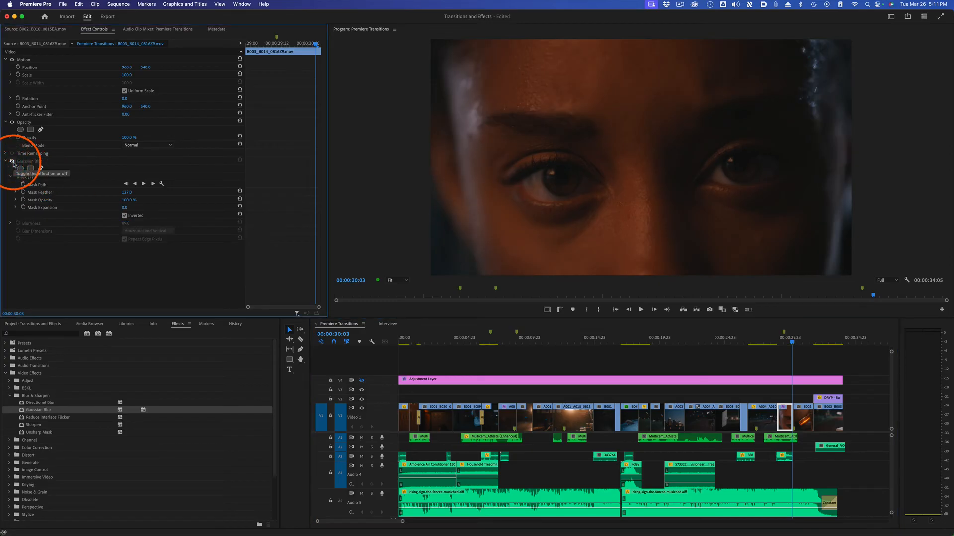
click(12, 161)
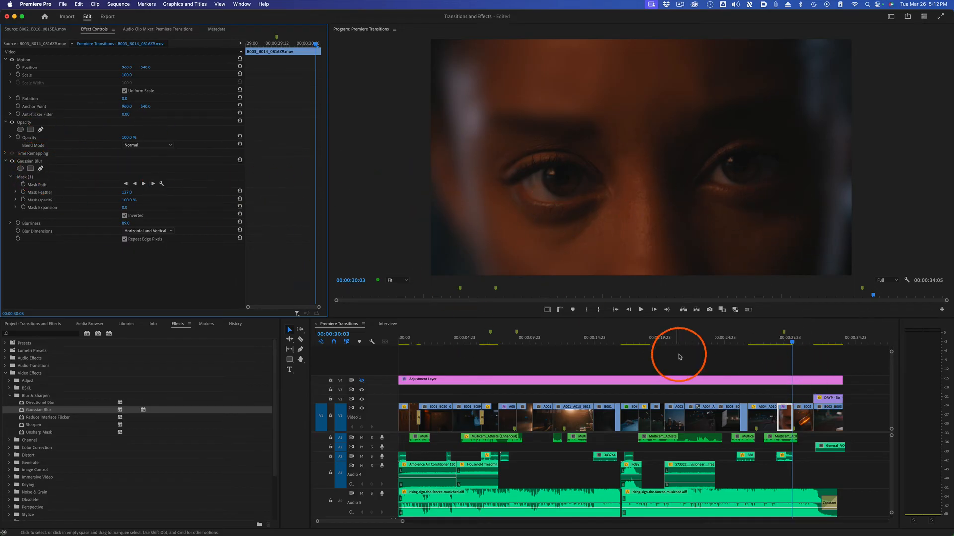
Step: Delete the ellipse mask from the clip's Gaussian Blur
click(29, 179)
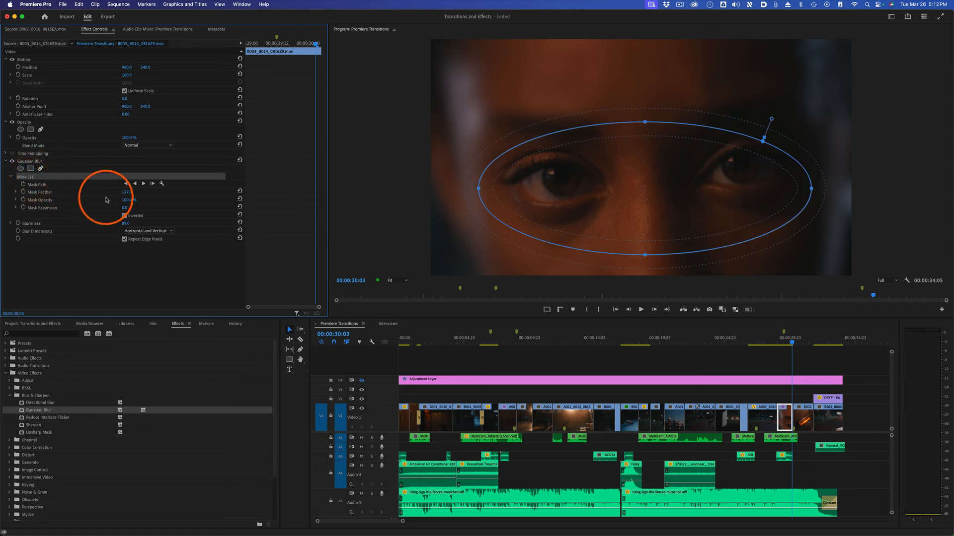
key(Delete)
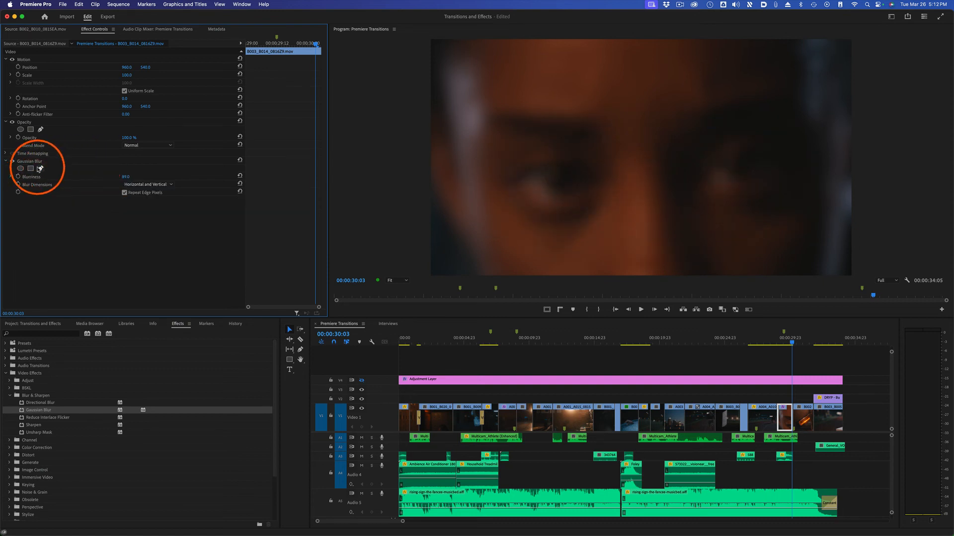
Step: Draw an inverted eight-point free-form mask around both eyes for the Gaussian Blur, with Mask Feather at 113
click(40, 168)
click(525, 129)
click(481, 172)
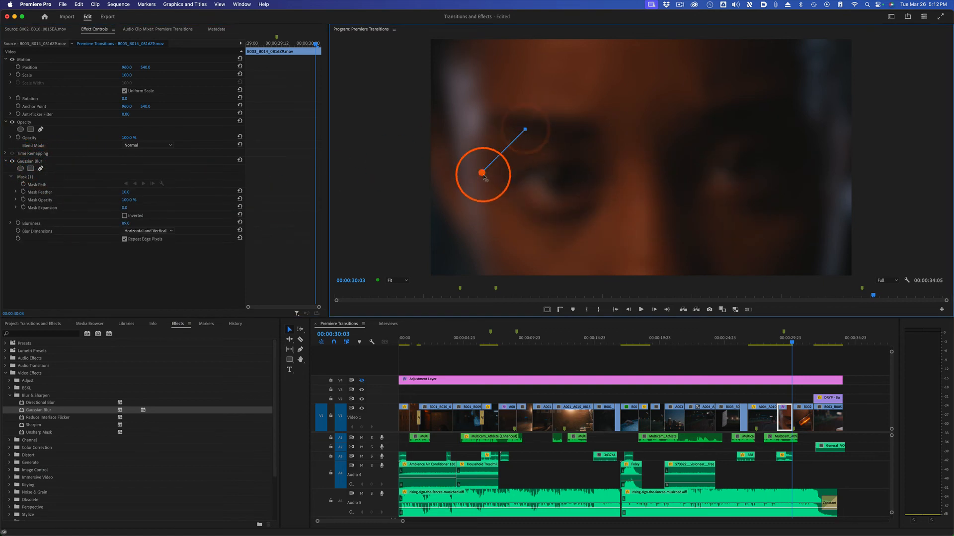
click(533, 233)
click(652, 197)
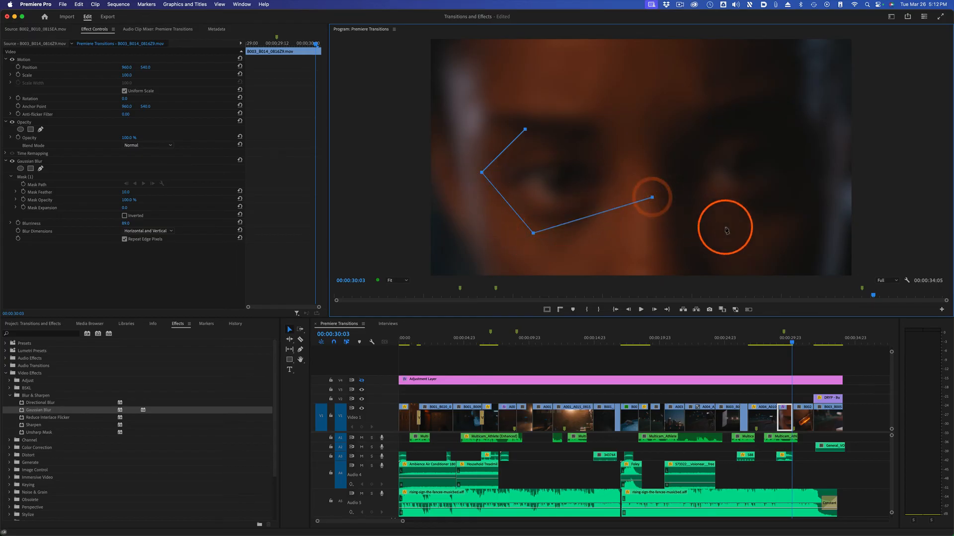
click(747, 231)
click(819, 186)
click(750, 122)
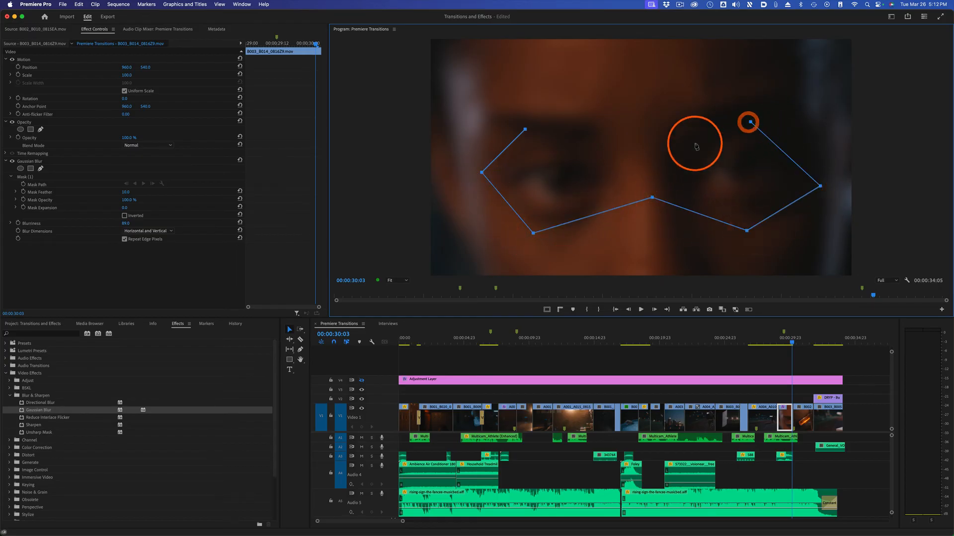
click(646, 153)
click(526, 131)
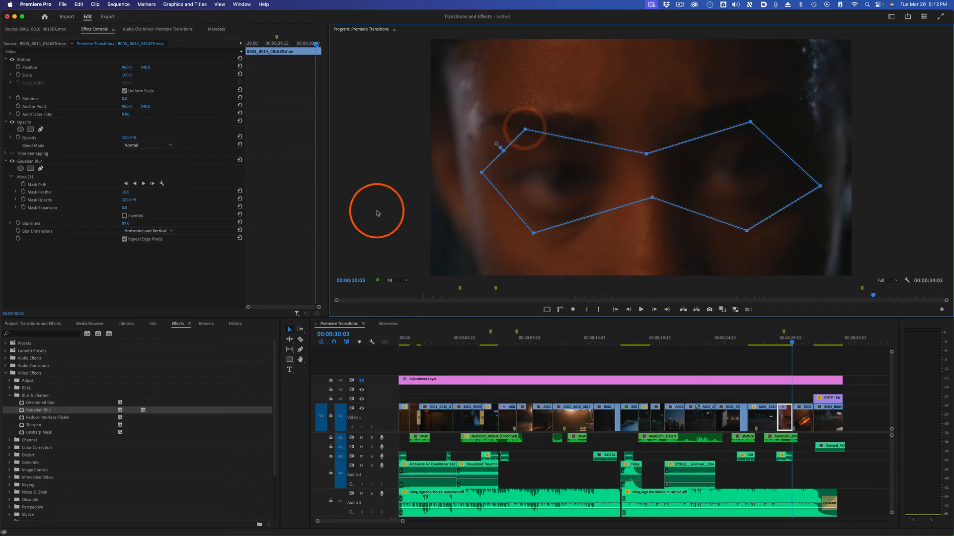
click(124, 216)
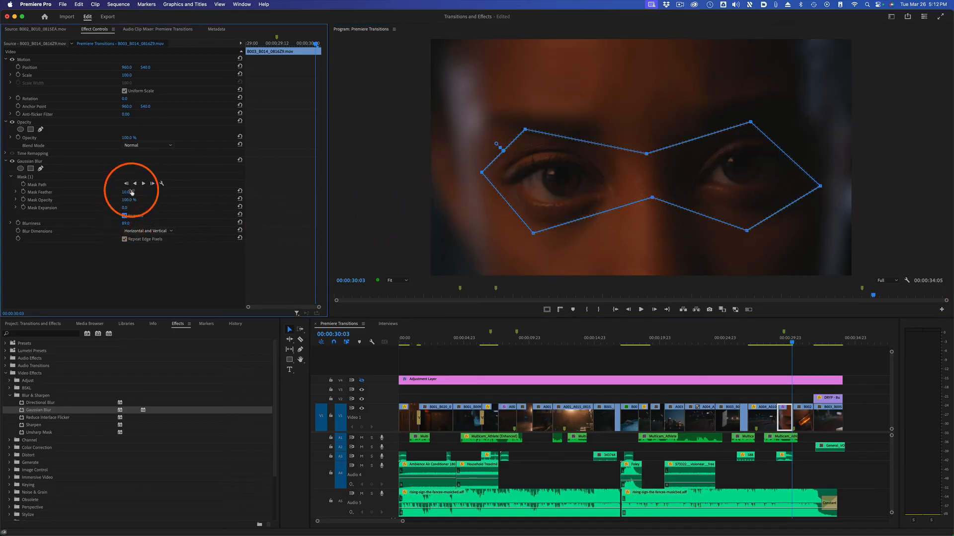
click(814, 365)
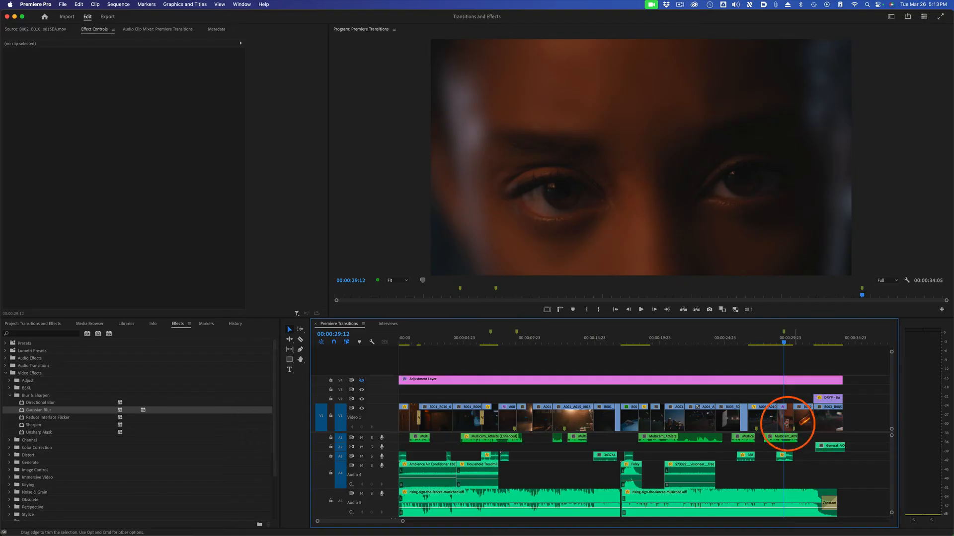
Step: Go to the eye close-up's first frame at 00:00:29:00 and move the Gaussian Blur mask down over the eyes
click(786, 423)
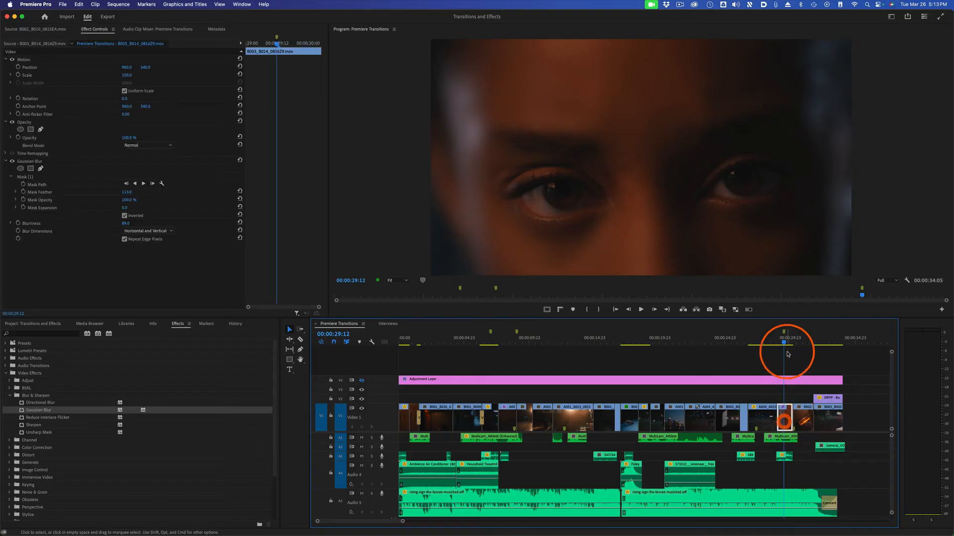
click(779, 342)
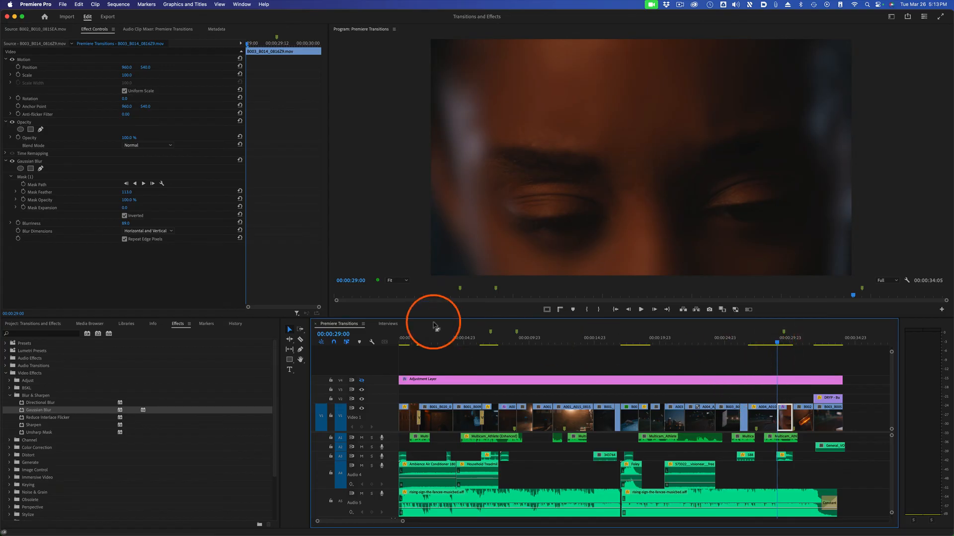
click(36, 177)
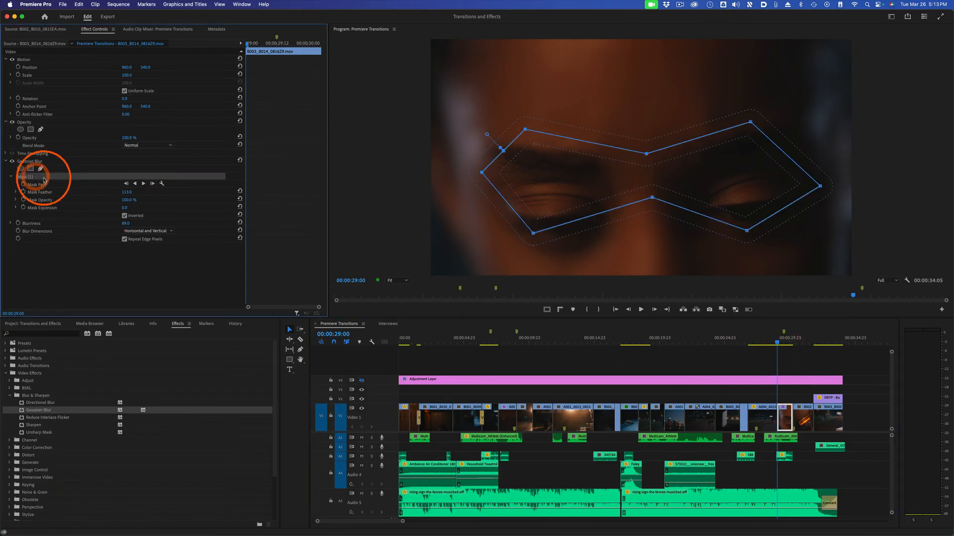
drag(621, 151, 618, 183)
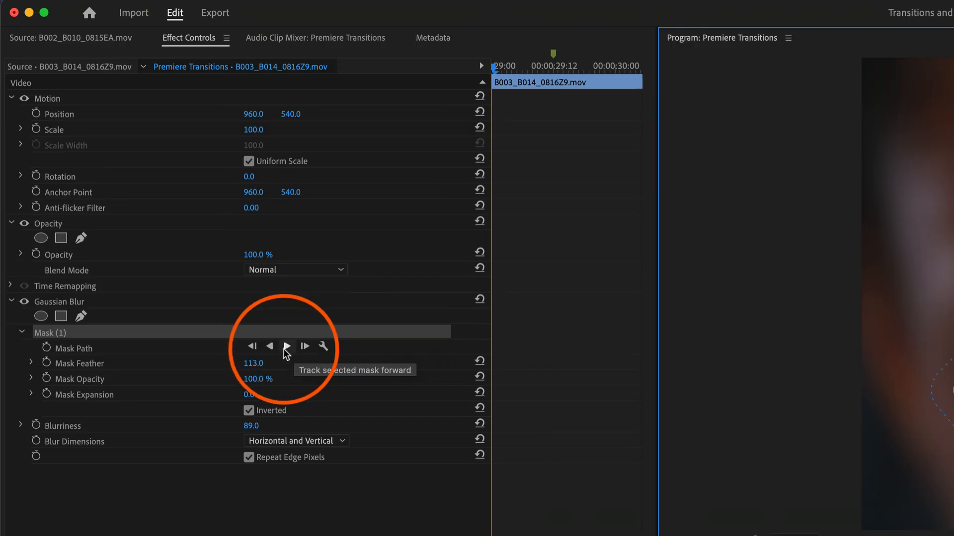
Step: Track the Gaussian Blur mask forward through the eye close-up clip
click(323, 348)
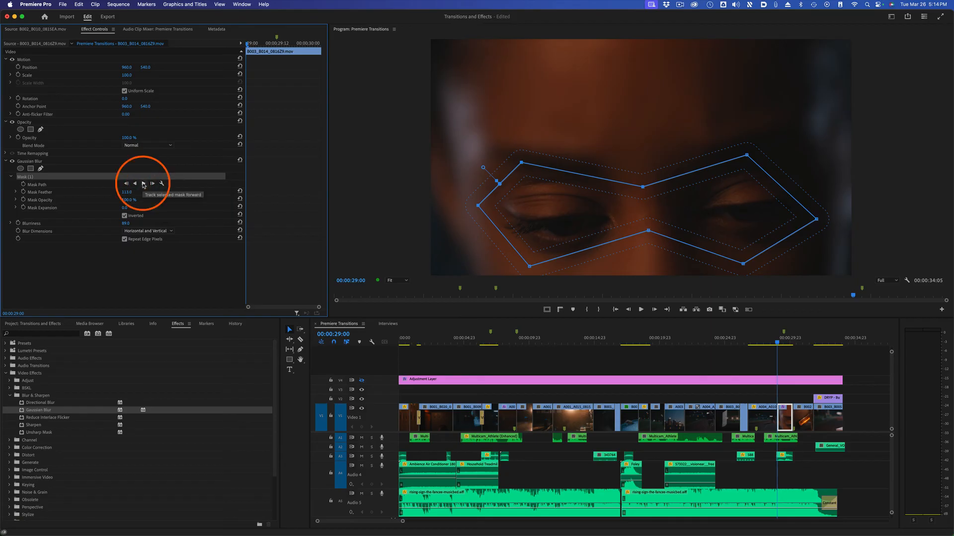
click(143, 184)
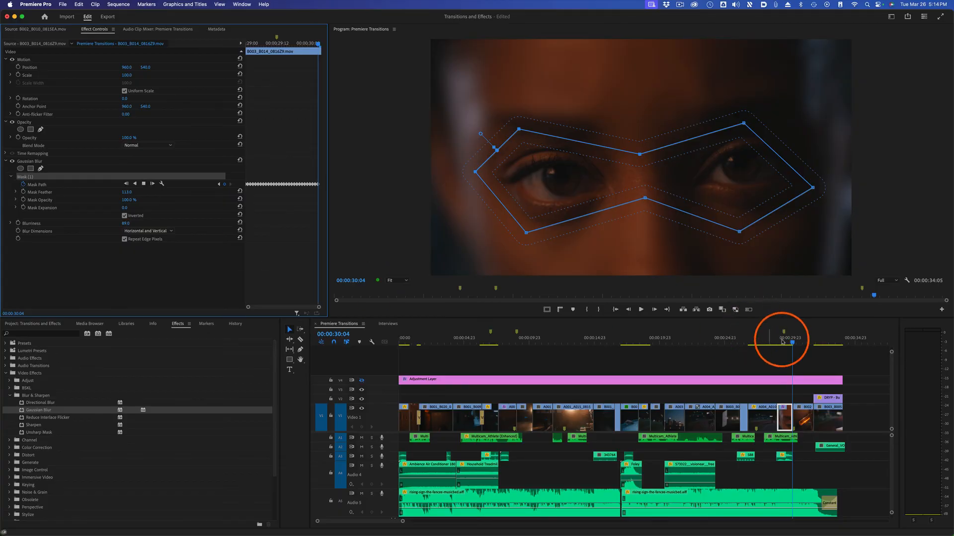
Step: Step frame by frame backward and forward through the eye close-up clip to check how the tracked blur mask follows the eyes
drag(784, 341, 785, 342)
key(Left)
key(Left)
key(Left)
key(Left)
key(Left)
key(Left)
key(Left)
key(Left)
key(Left)
key(Left)
key(Left)
key(Left)
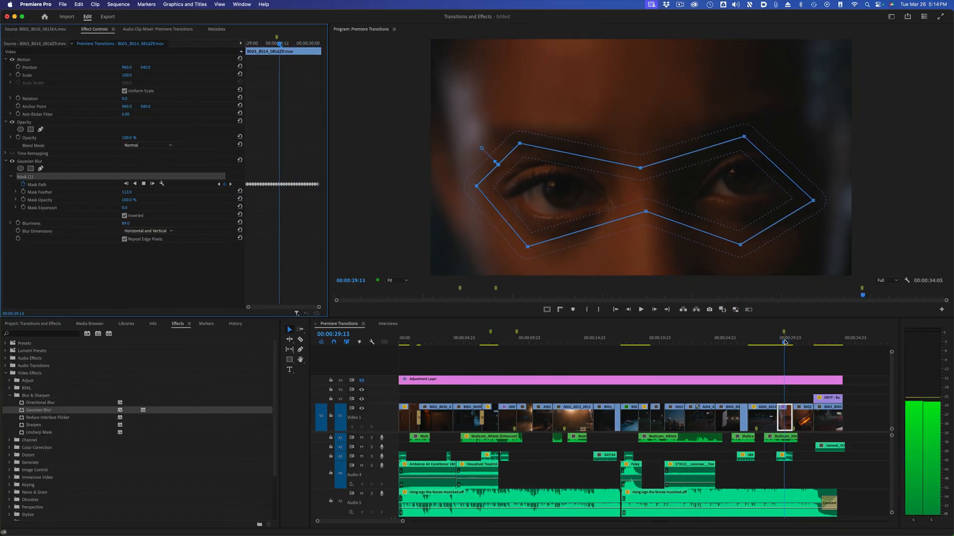
key(Left)
key(Left)
key(Left)
key(Left)
key(Left)
key(Left)
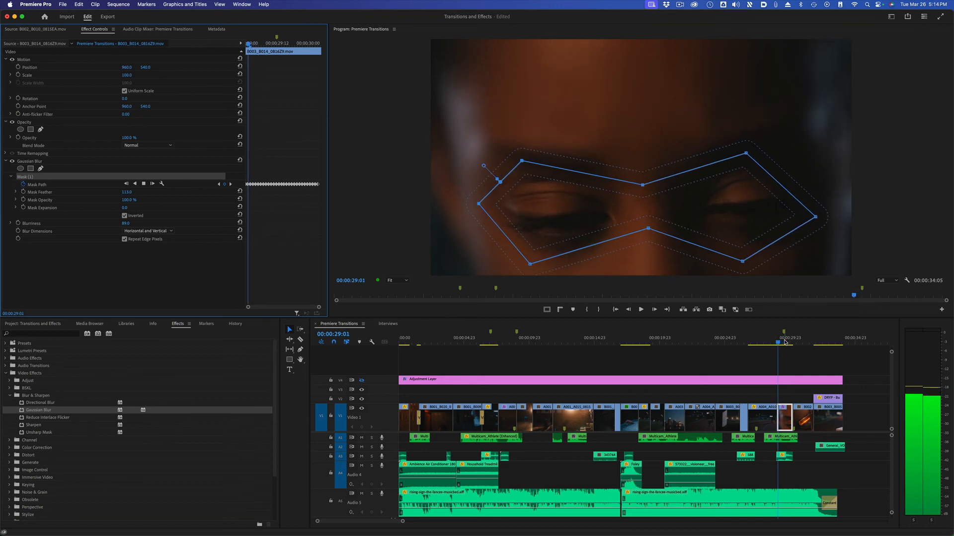
key(Right)
key(Right)
key(Right)
key(Right)
key(Right)
key(Right)
key(Right)
key(Right)
key(Right)
key(Right)
key(Right)
key(Right)
key(Right)
key(Right)
key(Right)
key(Right)
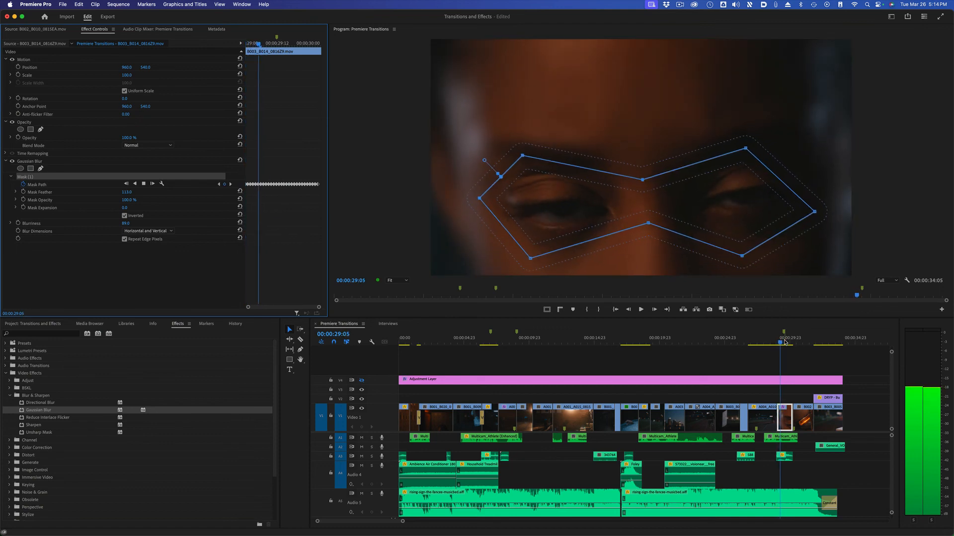
key(Right)
key(Right)
key(Right)
key(Right)
key(Right)
key(Right)
key(Right)
key(Right)
key(Right)
key(Right)
key(Right)
key(Right)
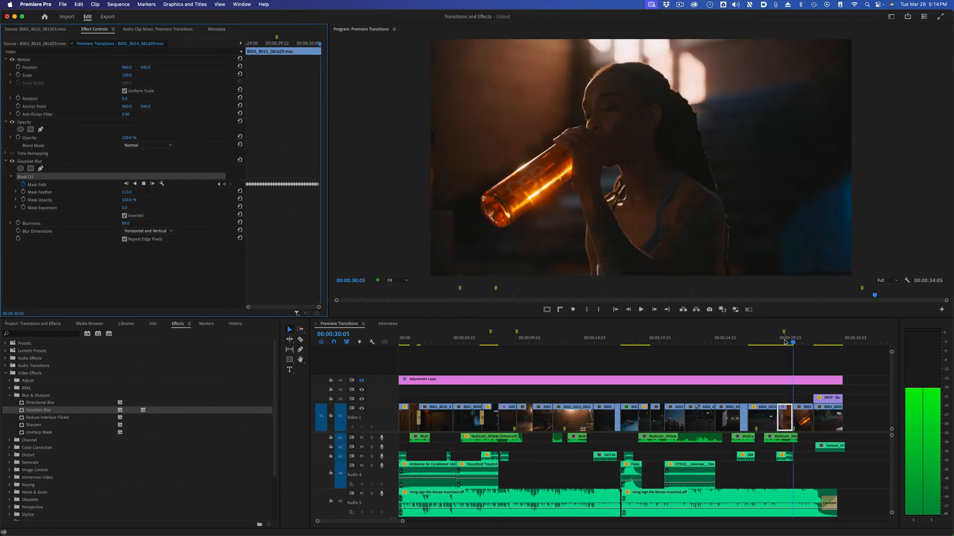
key(Left)
key(Left)
key(Left)
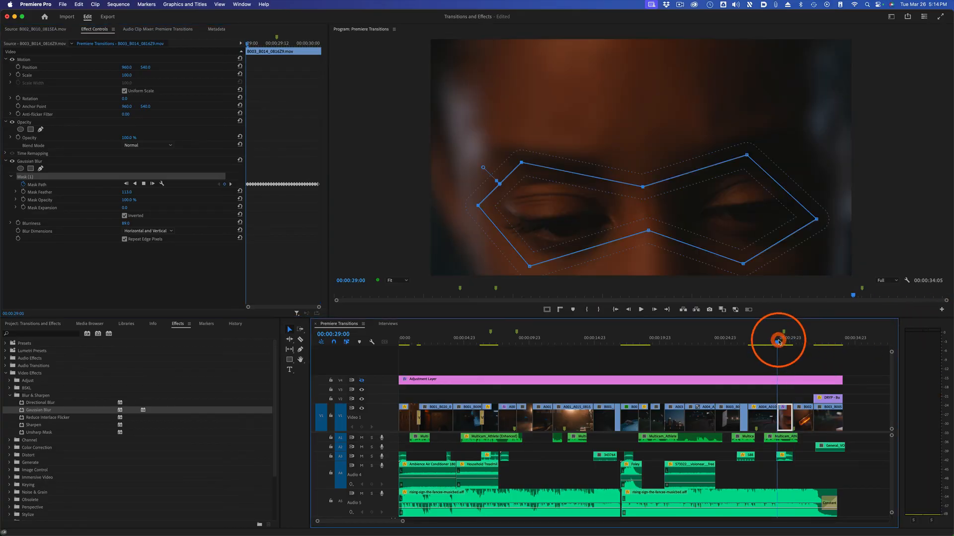
key(Right)
key(Right)
key(Right)
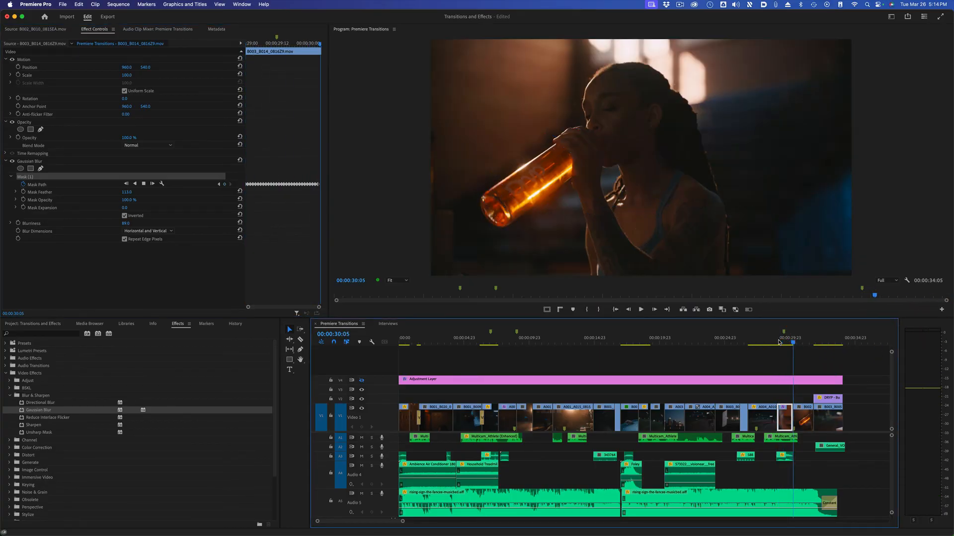
click(785, 343)
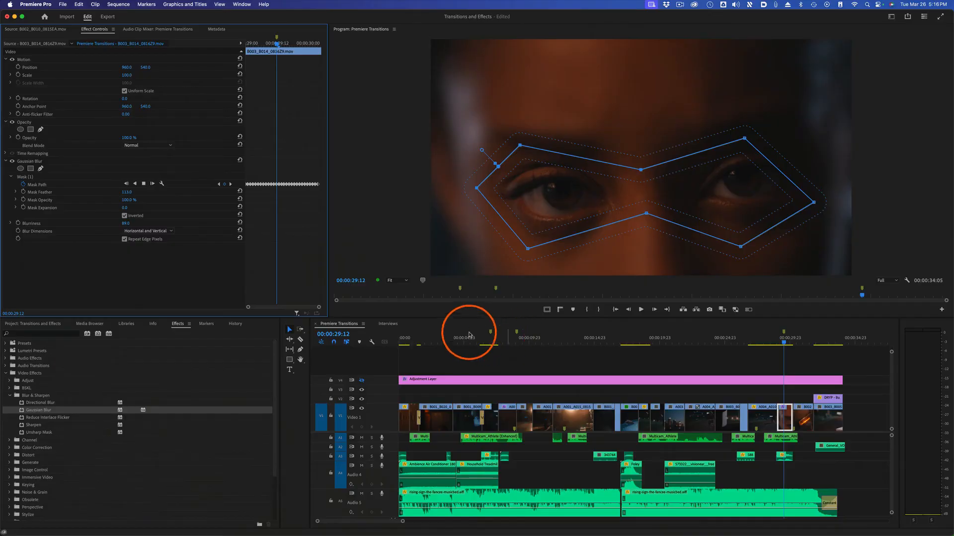
Step: In the Interviews sequence, move the seated woman's video clip up to V2 and extend its end over the start of the following clip
click(387, 324)
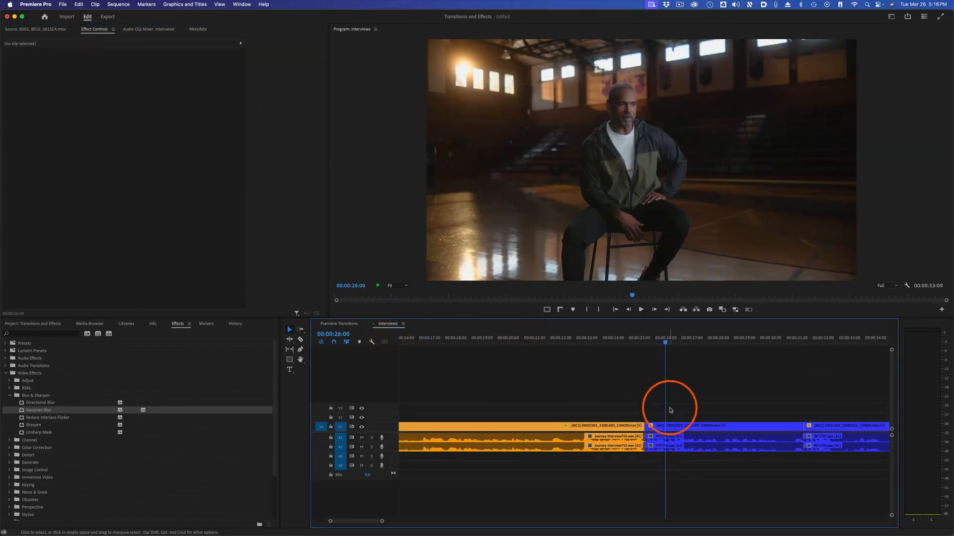
click(610, 341)
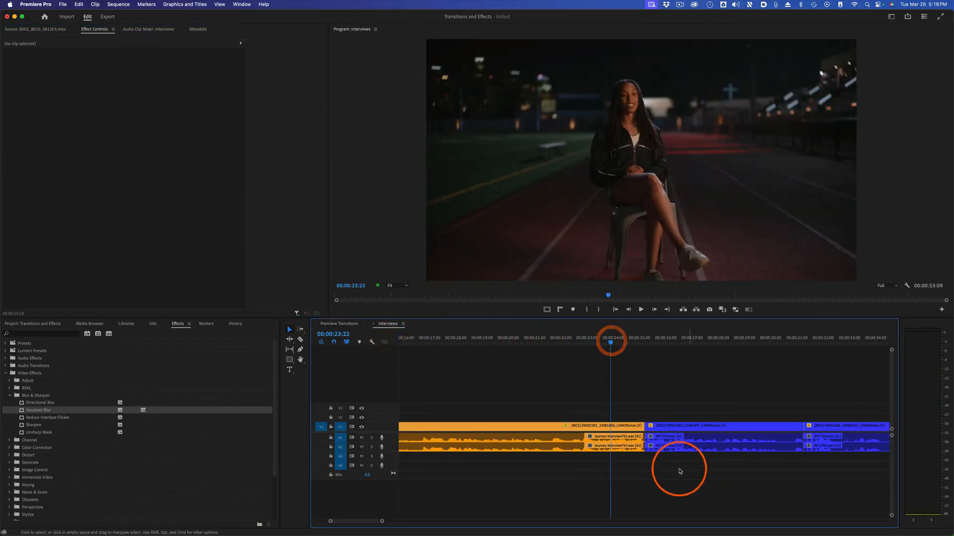
click(627, 428)
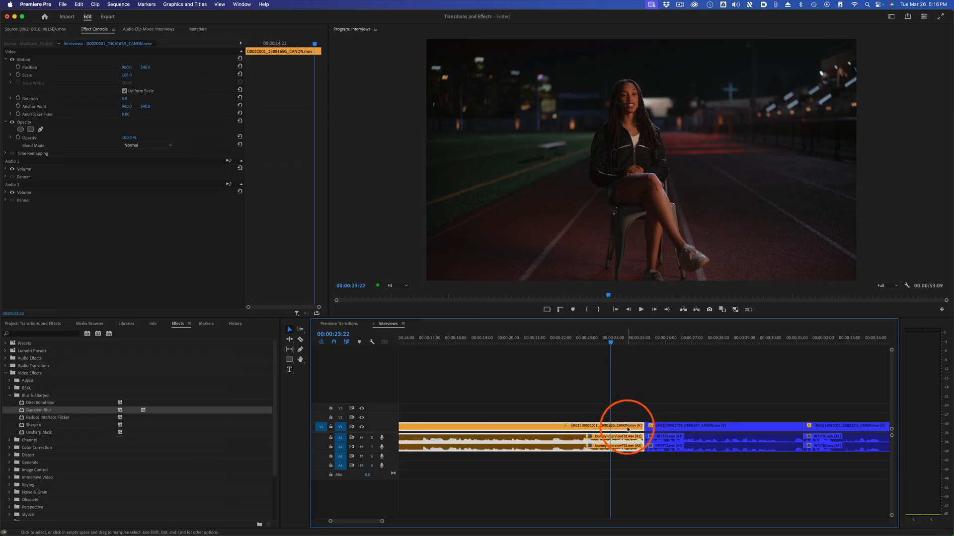
drag(628, 420, 711, 416)
Step: Turn on Position keyframing for the V2 clip at 00:00:25:05, where the man's interview clip begins underneath
key(space)
drag(667, 351, 645, 353)
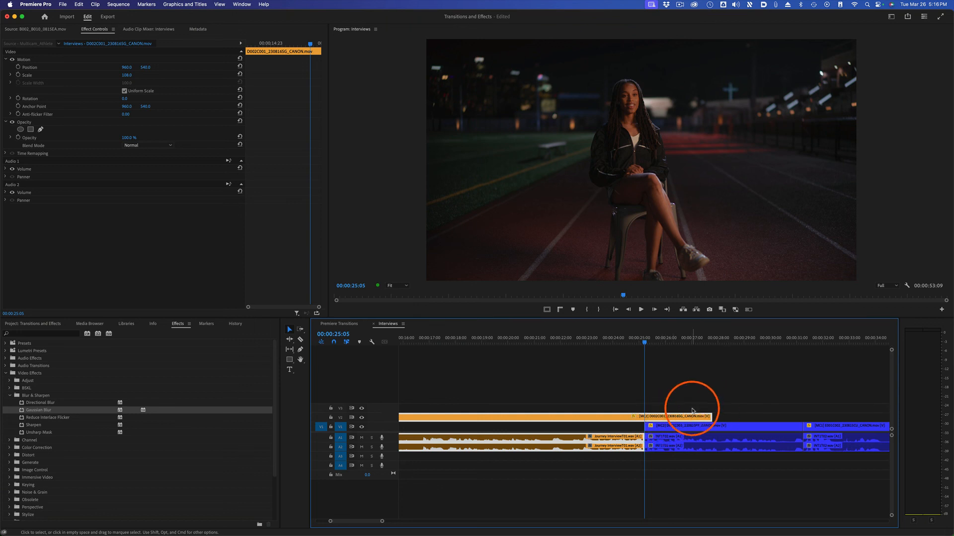
click(19, 67)
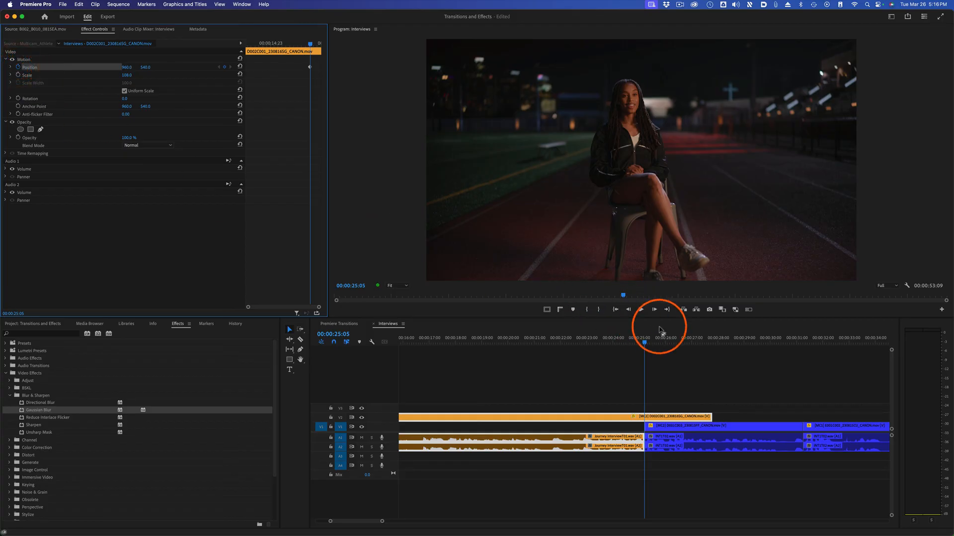
Step: Go 12 frames forward and set the V2 clip's horizontal Position to 406, sliding the woman to the left of the frame
click(724, 372)
text(+)
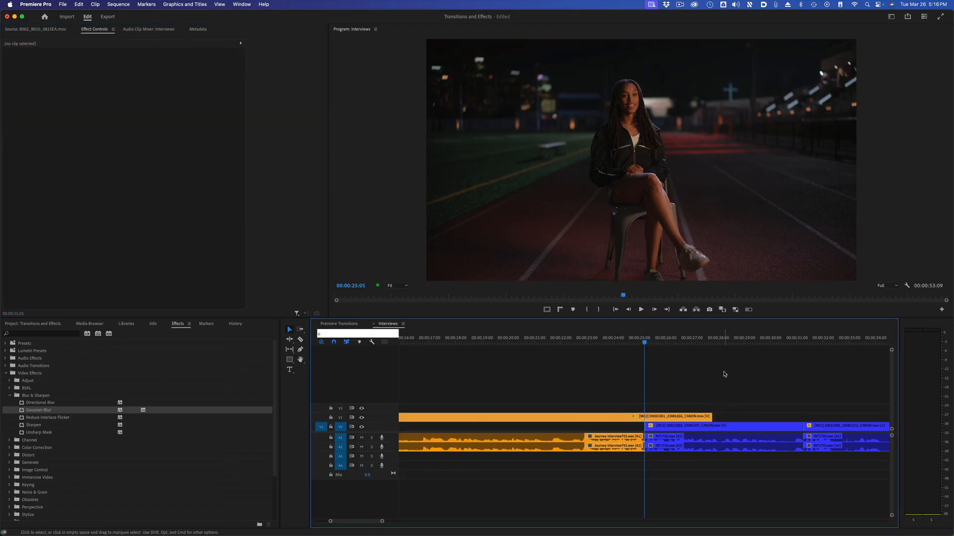
text(12)
key(Return)
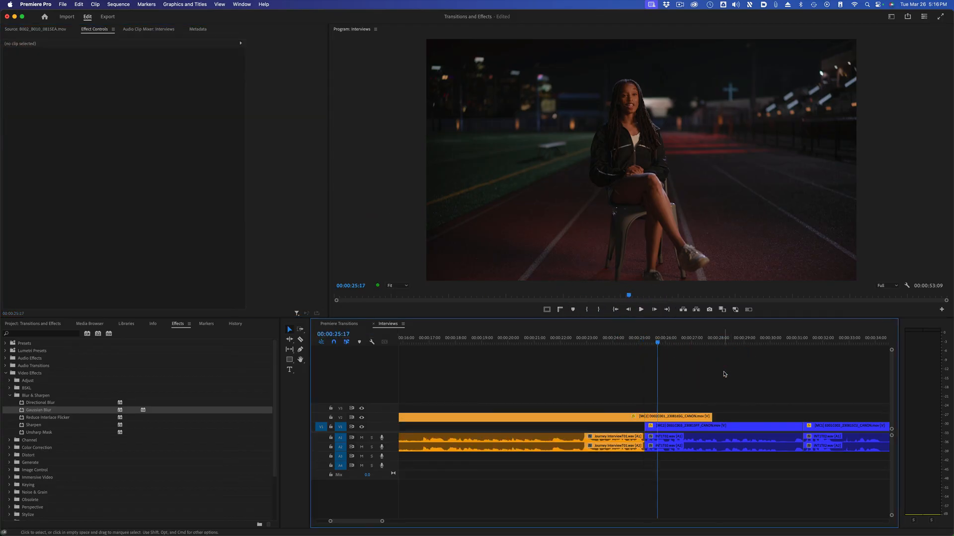
click(683, 419)
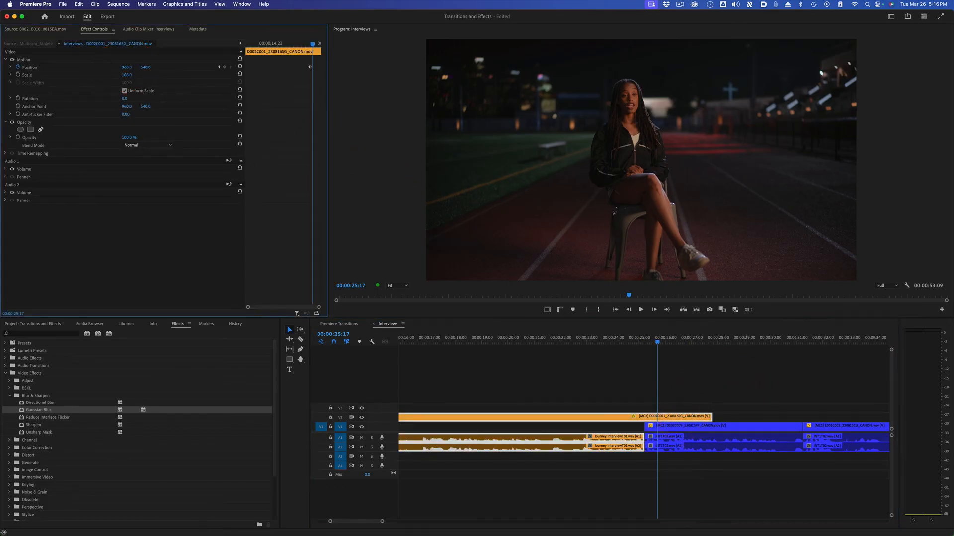
drag(126, 67, 1, 67)
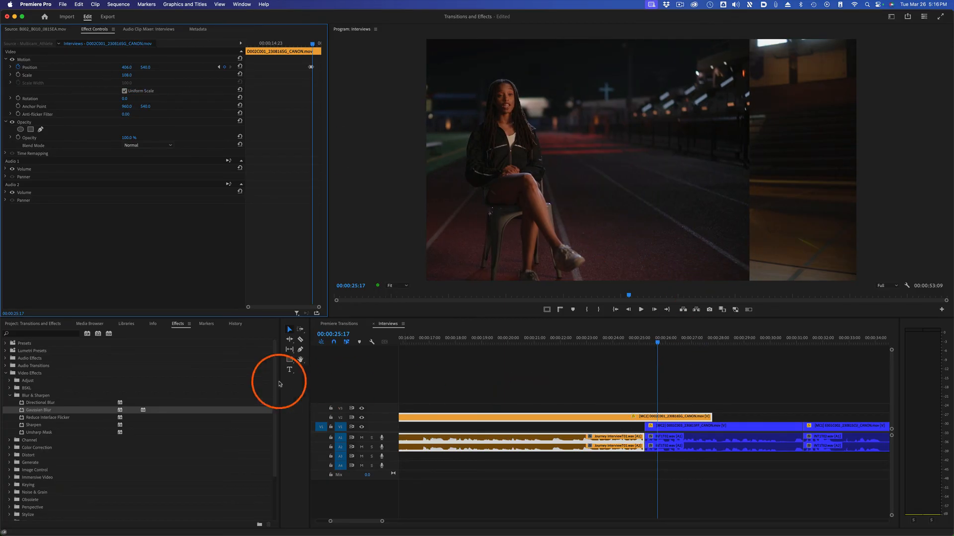
Step: Find the Crop effect and apply it to the woman's clip on V2
click(35, 334)
text(crop)
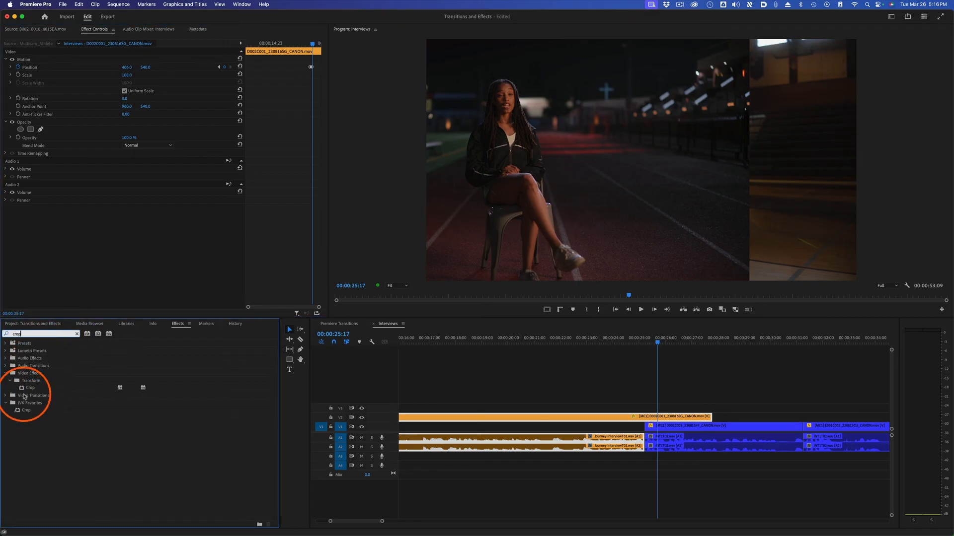
drag(28, 388, 102, 258)
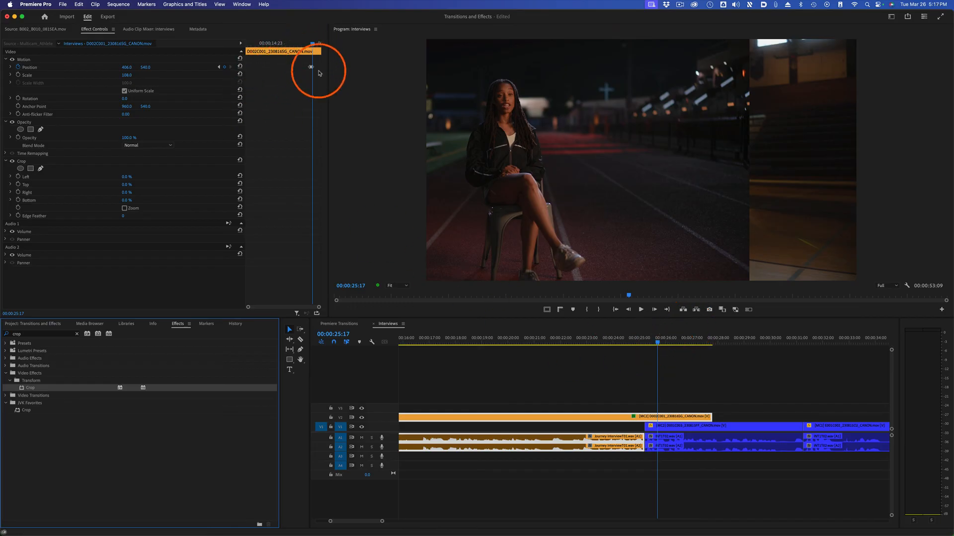
Step: Keyframe the Crop effect's Right value from 0% at 00:00:25:04 to 32% at the second Position keyframe, 00:00:25:17
drag(248, 308, 266, 308)
drag(289, 44, 281, 43)
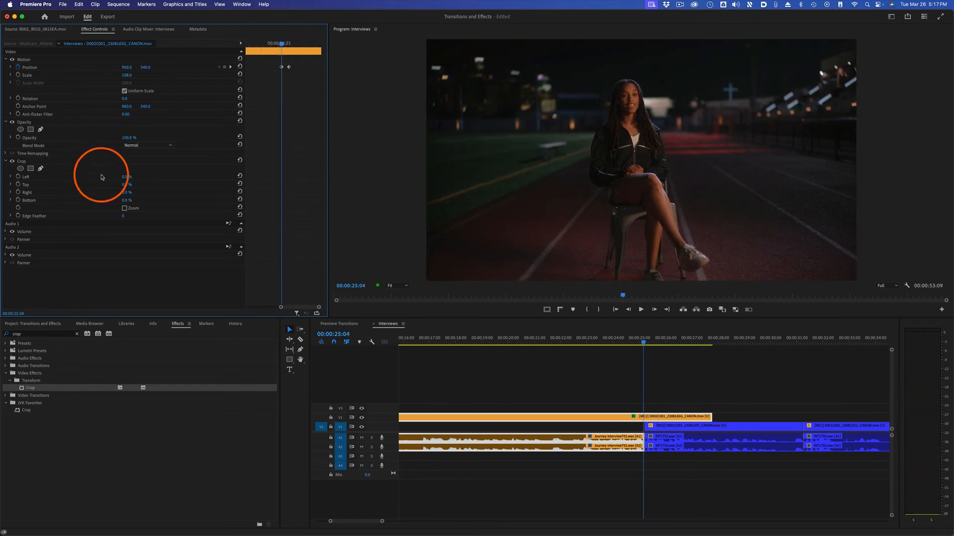
click(19, 192)
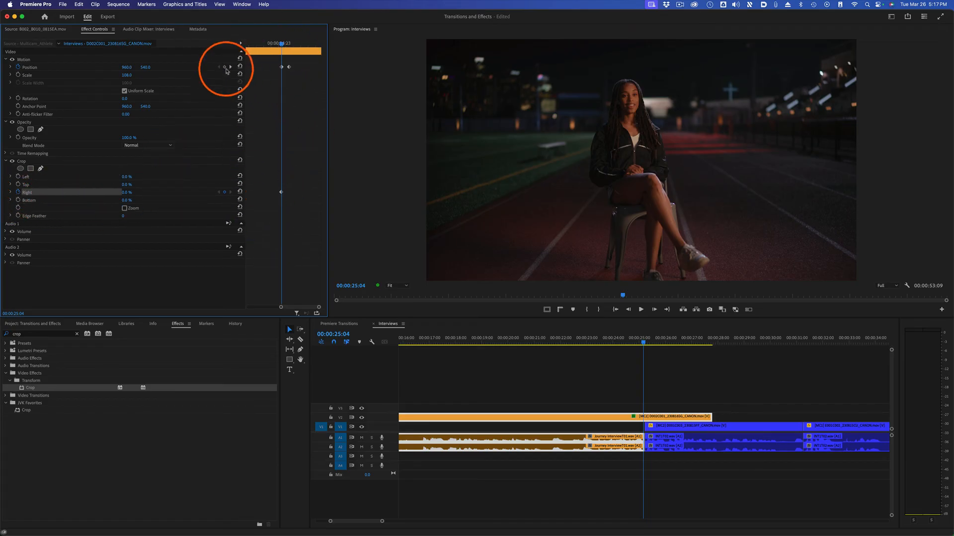
key(Right)
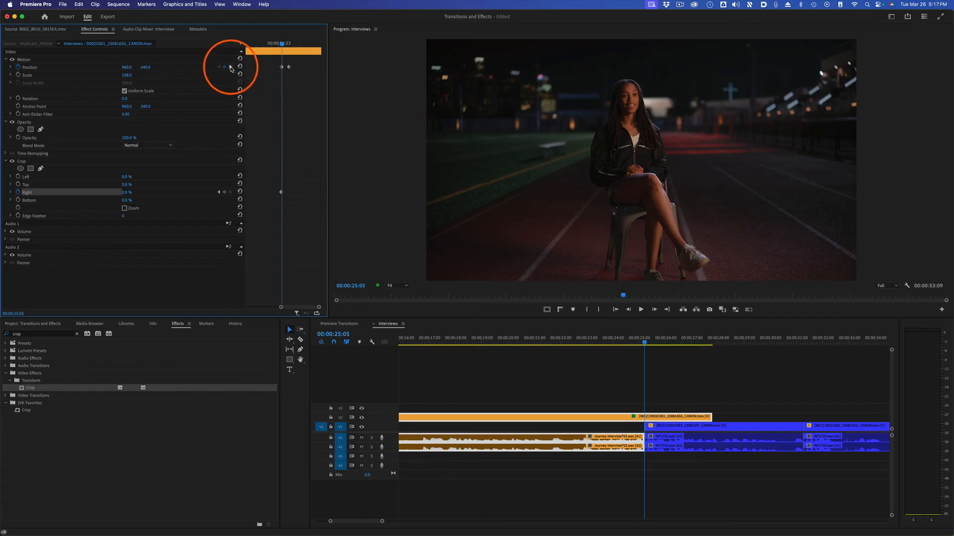
click(231, 67)
drag(127, 192, 142, 192)
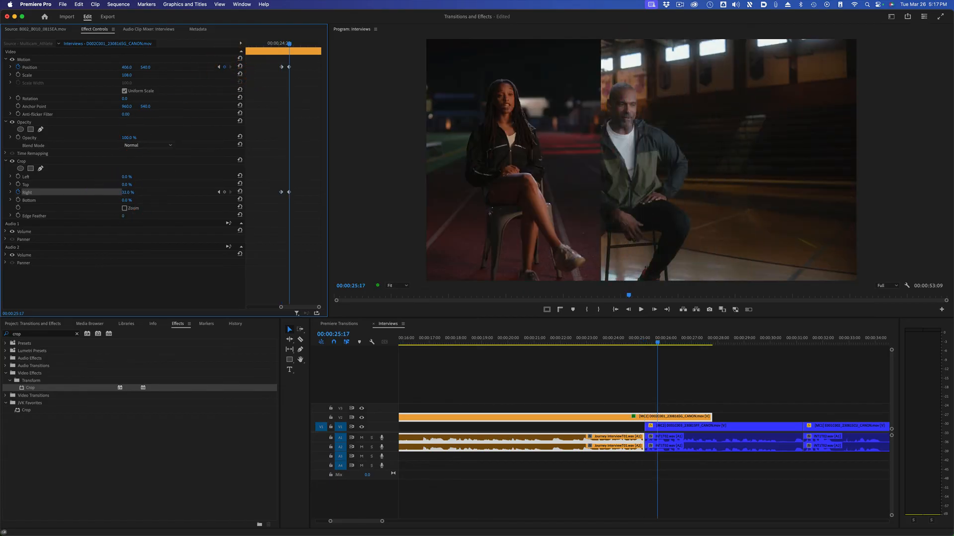
Step: Set the man's V1 clip to a horizontal Position of about 1420 and play back the split-screen transition
click(675, 425)
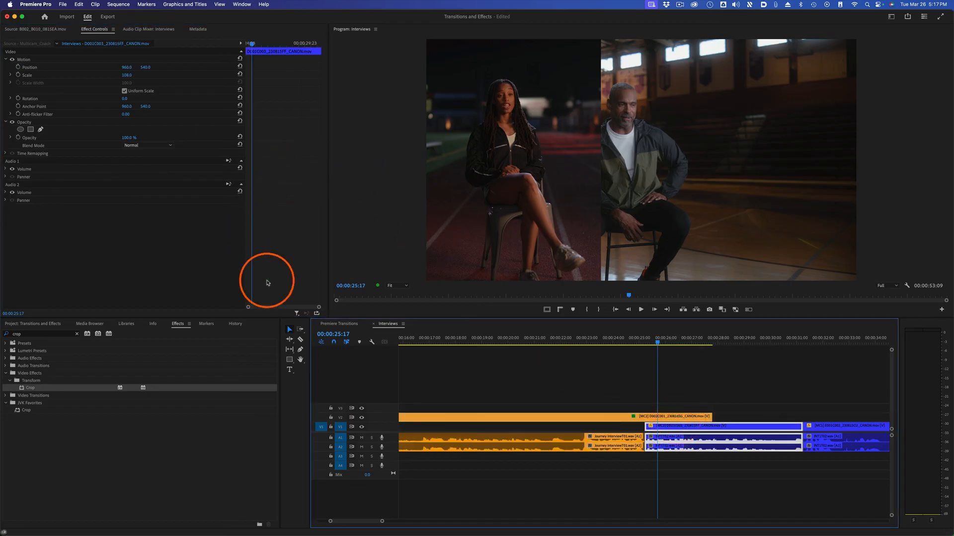
drag(128, 67, 210, 67)
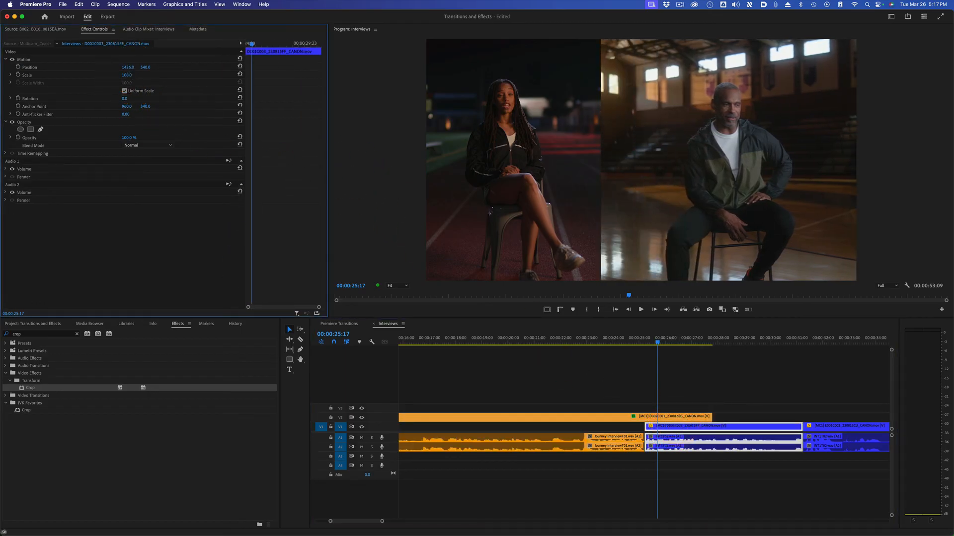
click(644, 339)
click(614, 379)
key(space)
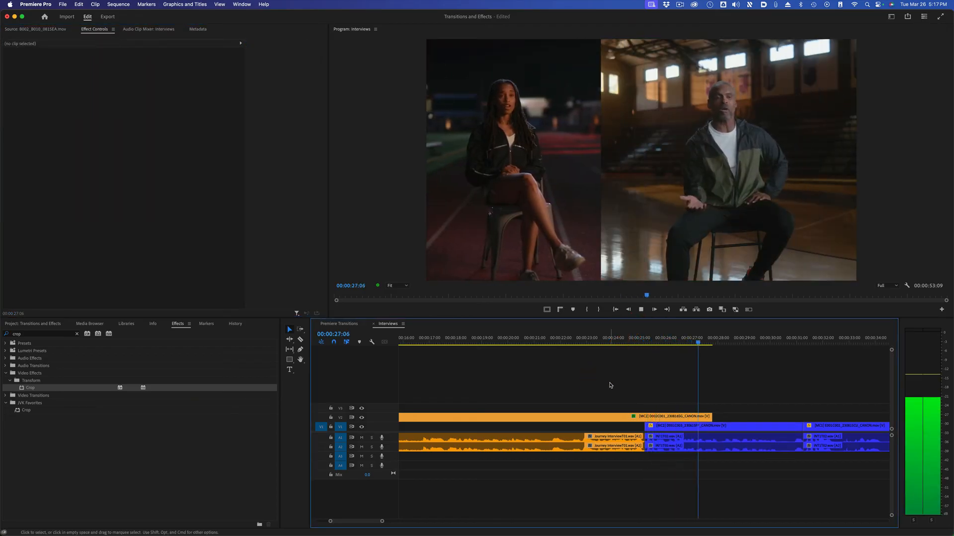
key(space)
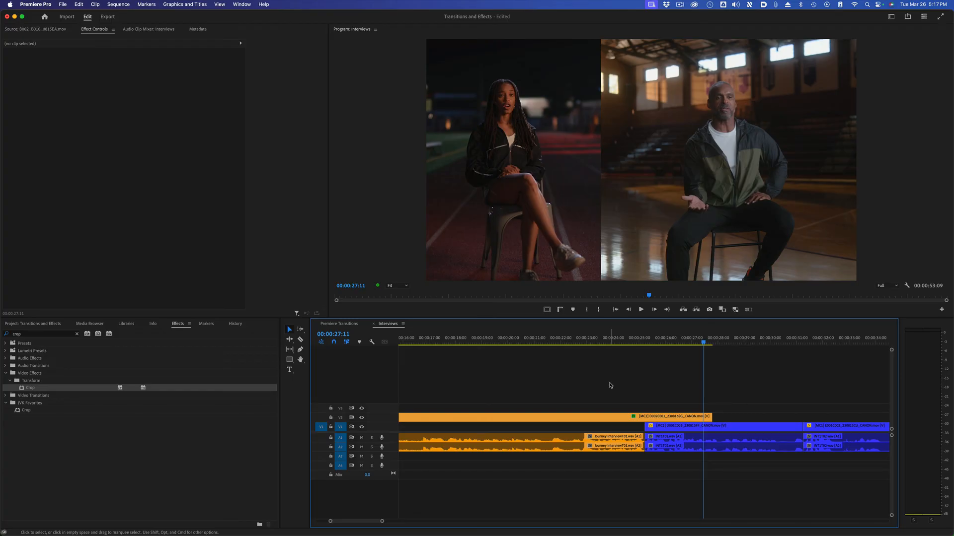
Step: Select the woman's interview clip on V2
click(677, 417)
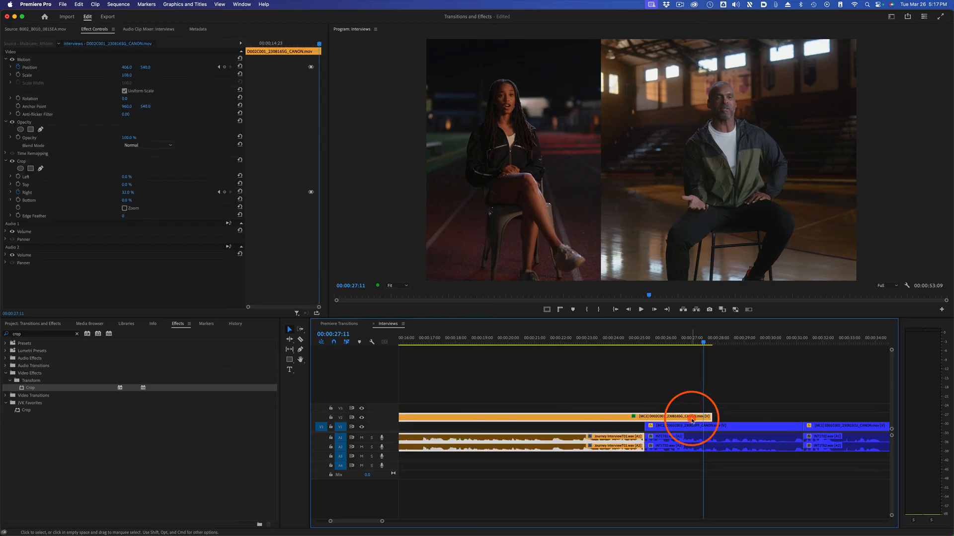